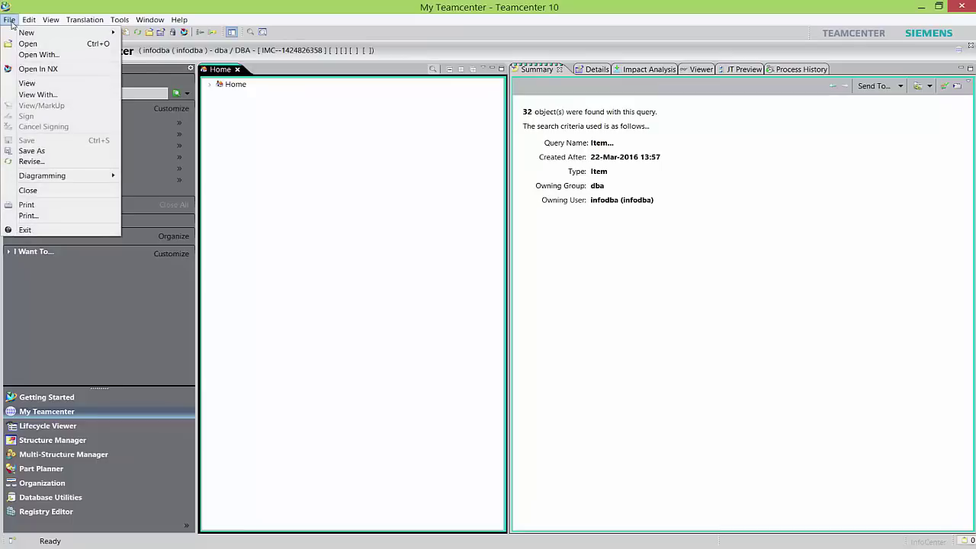
left_click(28, 20)
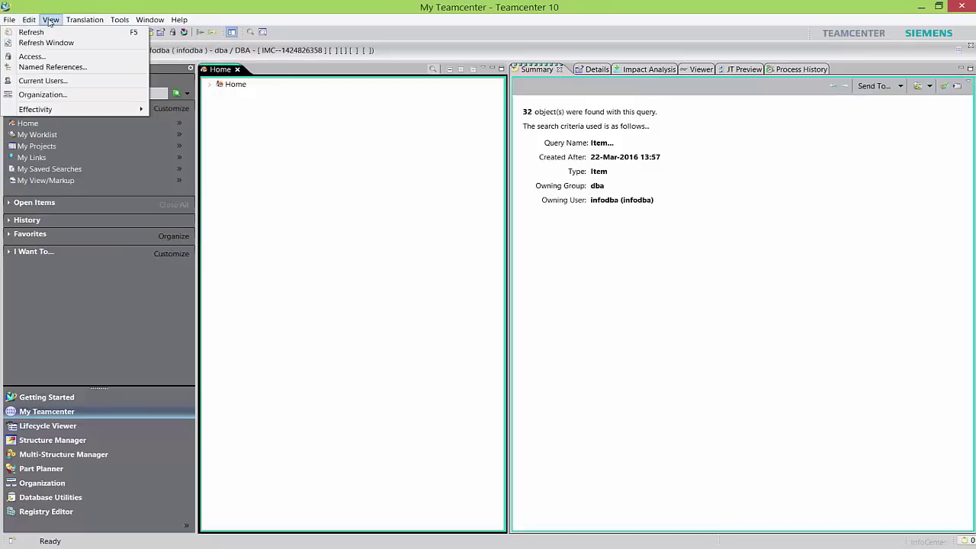
mouse_move(104, 21)
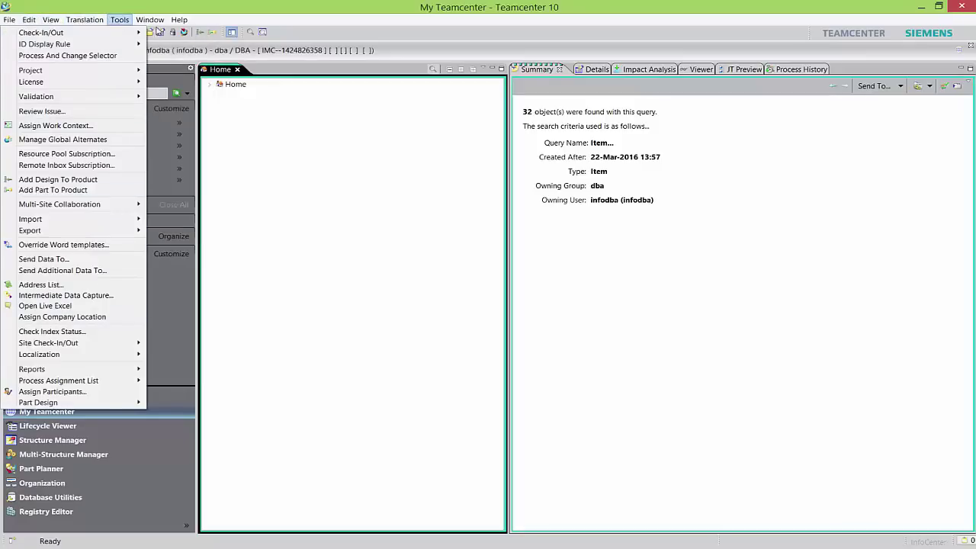
mouse_move(177, 20)
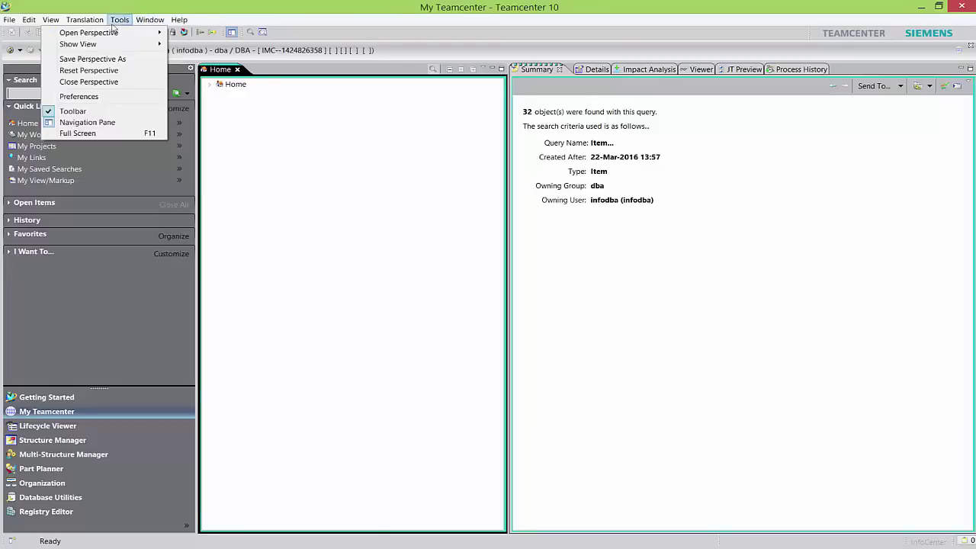
left_click(254, 5)
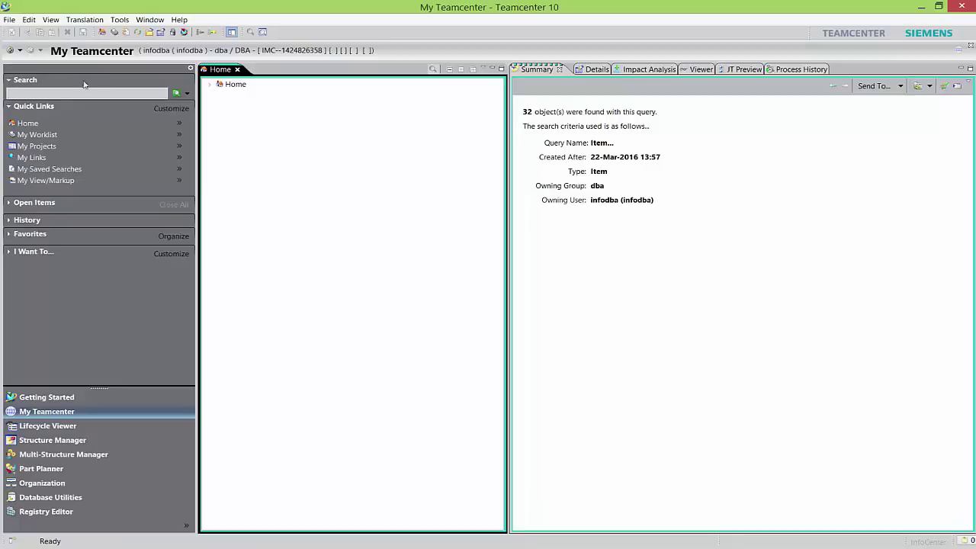
Expand the Home folder and select item 000140 to show its summary
left_click(208, 84)
left_click(222, 107)
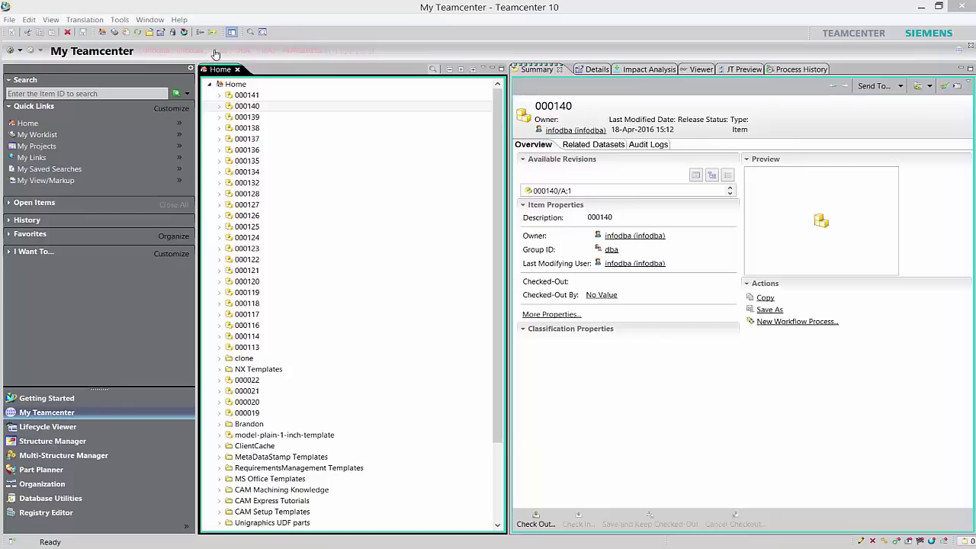
Review the group, role and volume fields in the current session's user settings and close the dialog
left_click(215, 51)
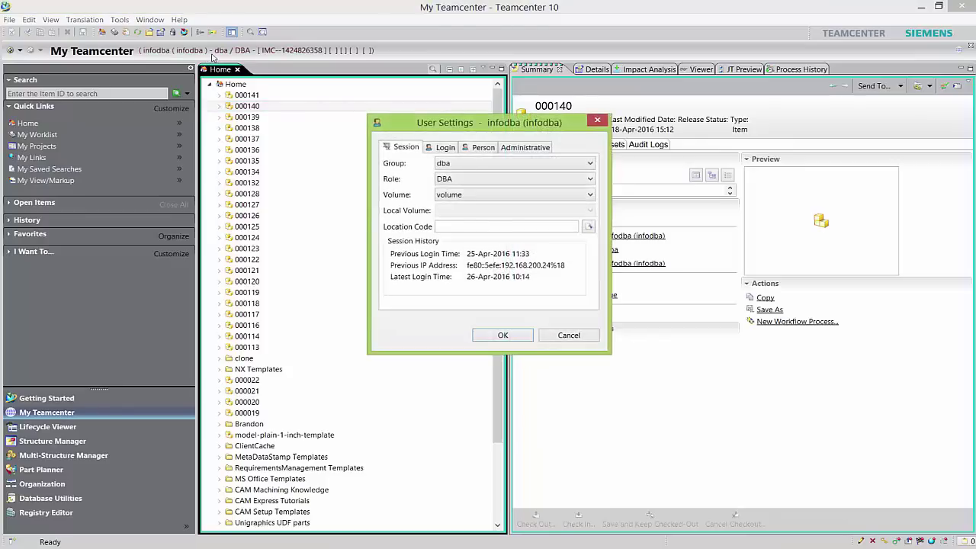
left_click_drag(412, 126, 366, 63)
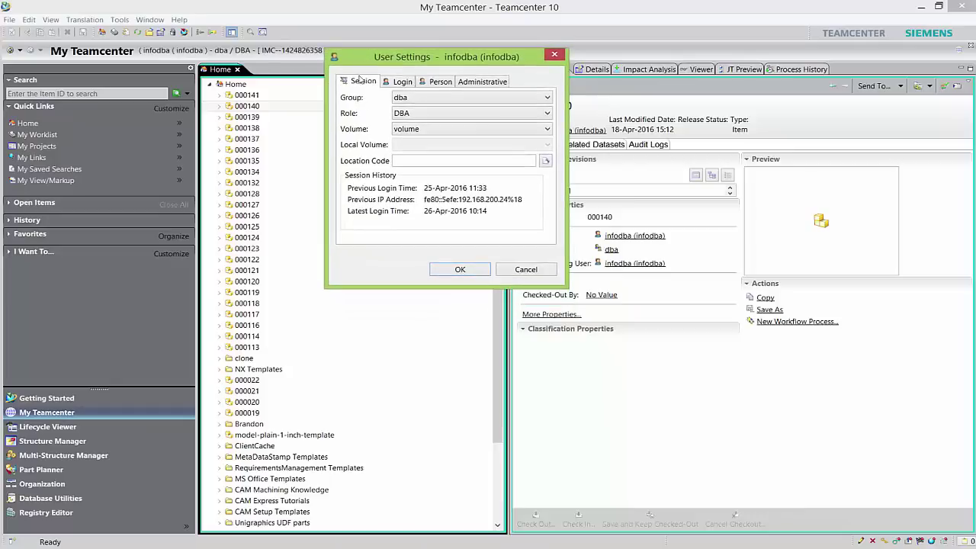
left_click(415, 103)
left_click(413, 105)
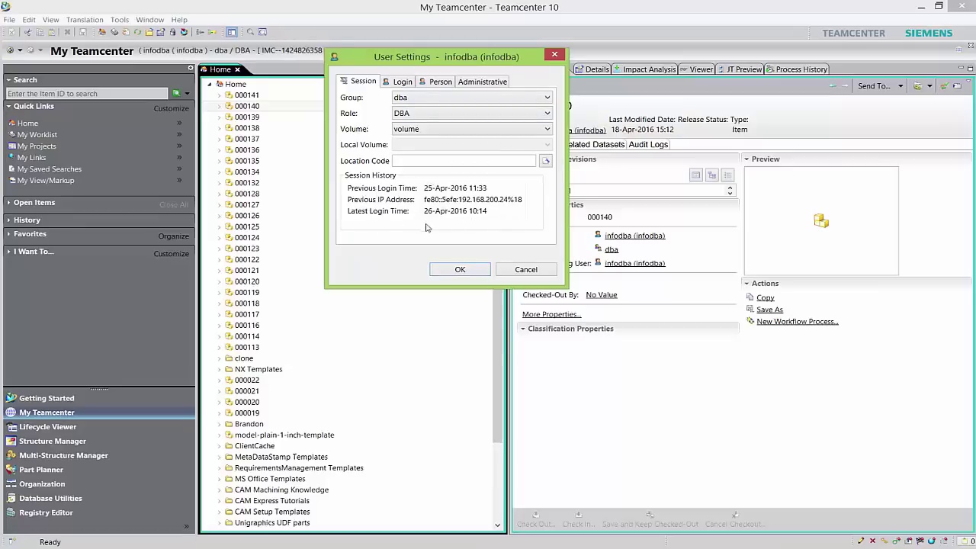
left_click(460, 269)
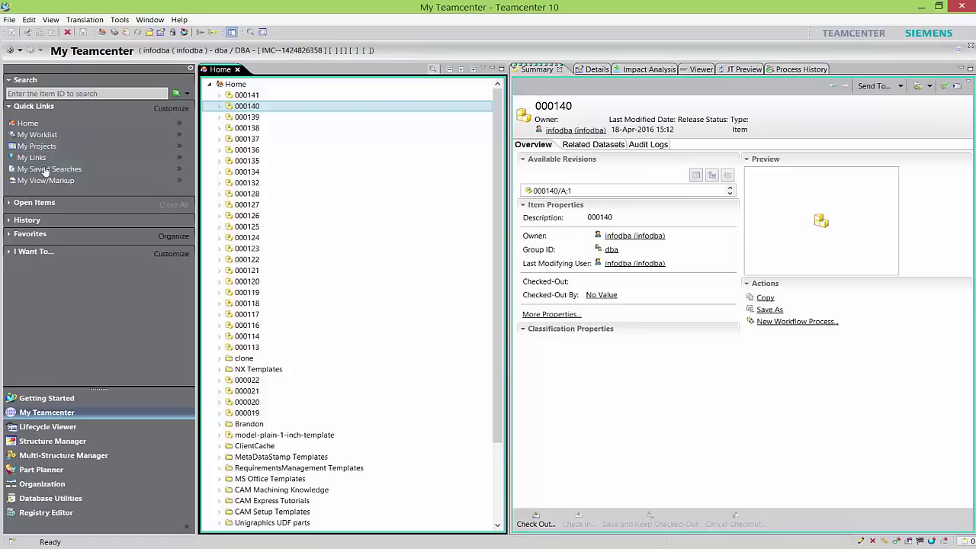
Expand the Open Items section and examine the History and Favorites lists, collapsing both lists again
left_click(34, 204)
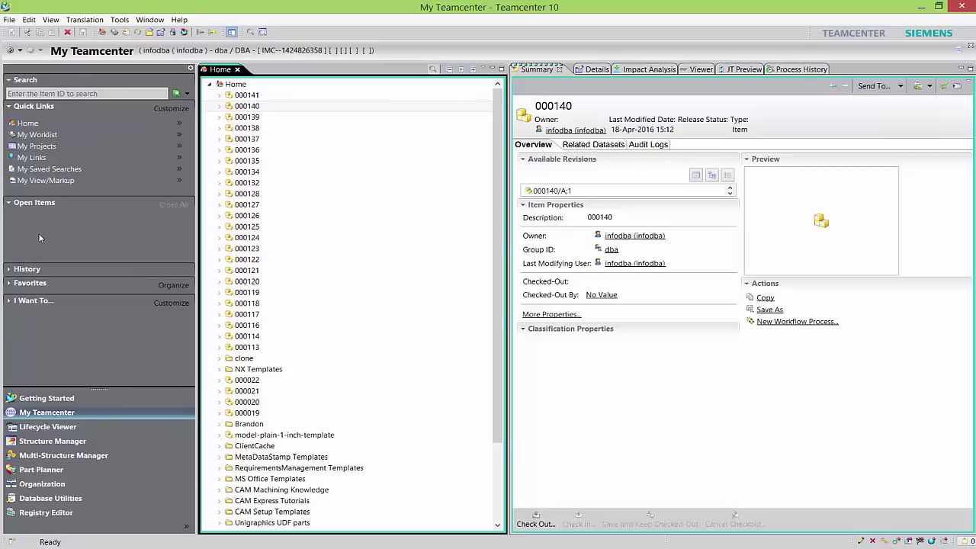
left_click(9, 269)
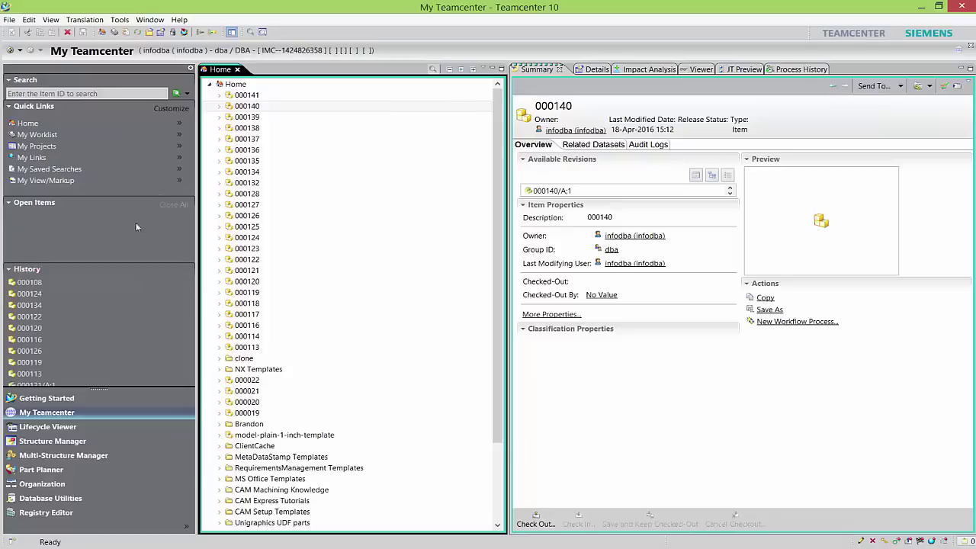
left_click(9, 270)
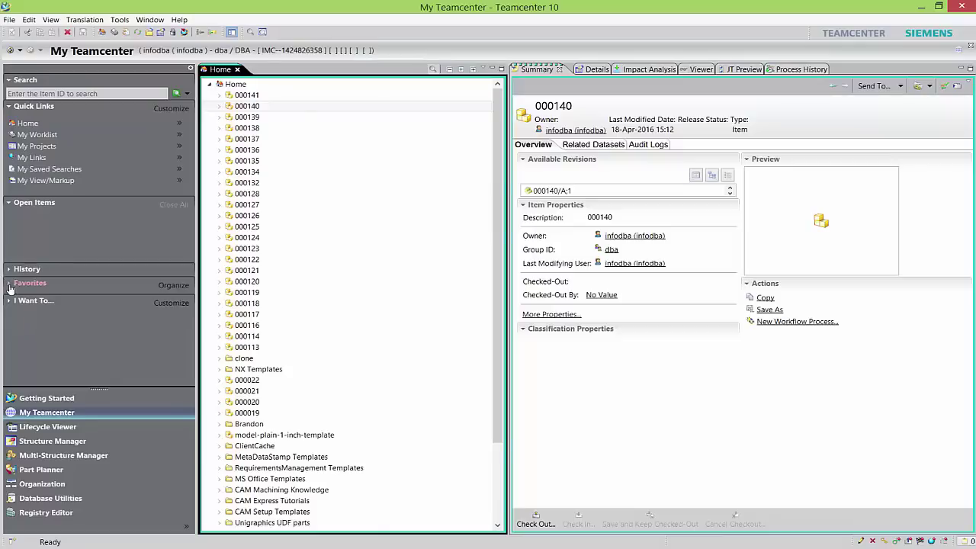
left_click(10, 284)
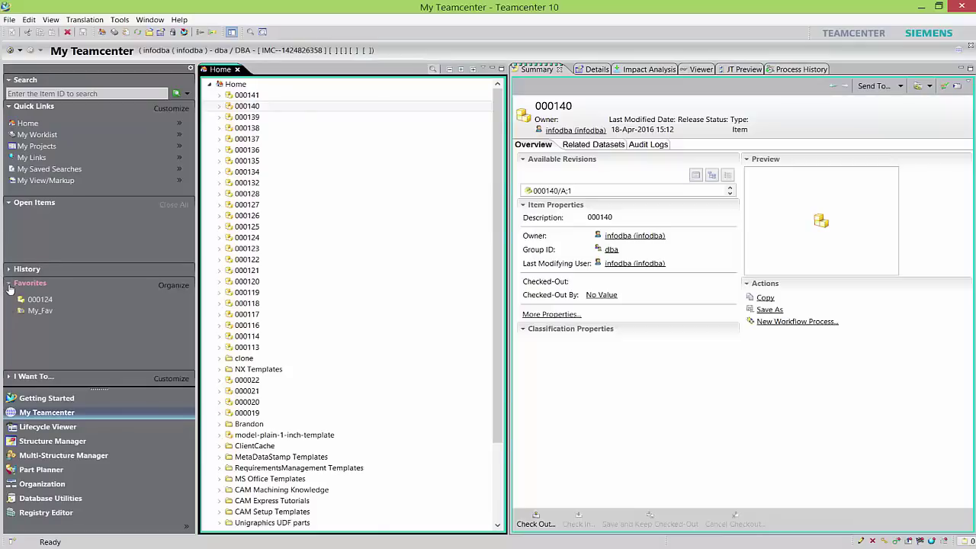
left_click(9, 286)
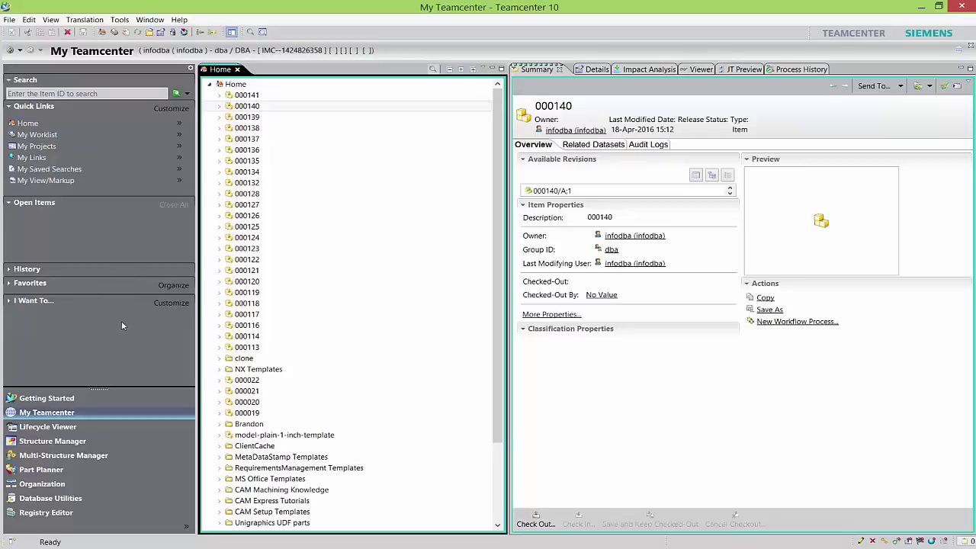
Add the Open In NX command from the File entries to the I Want To shortcuts and expand that section
left_click(162, 304)
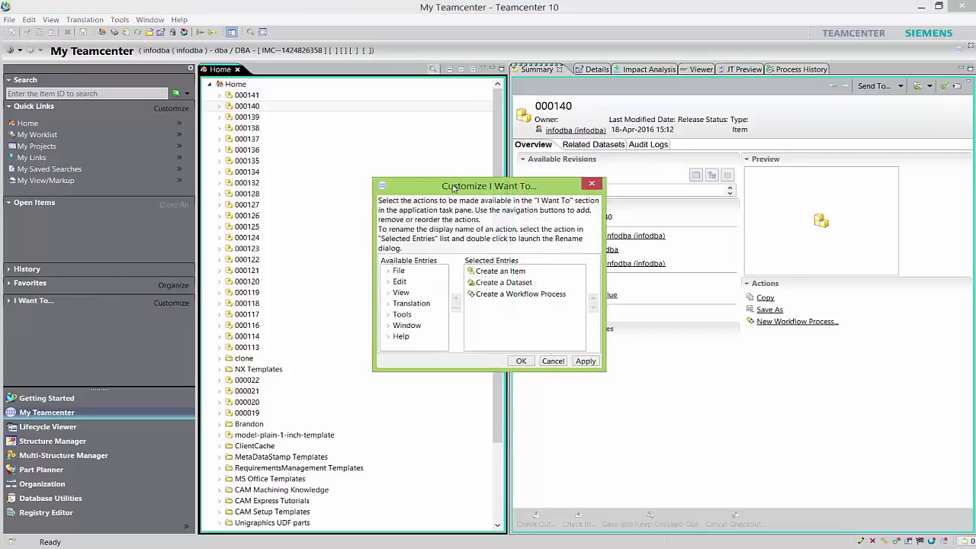
left_click_drag(454, 189, 378, 162)
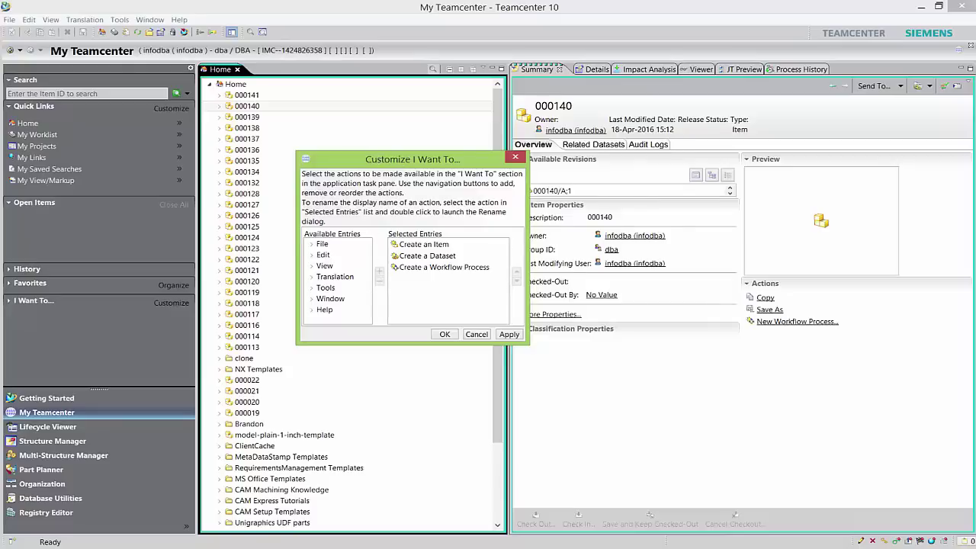
left_click_drag(412, 158, 488, 185)
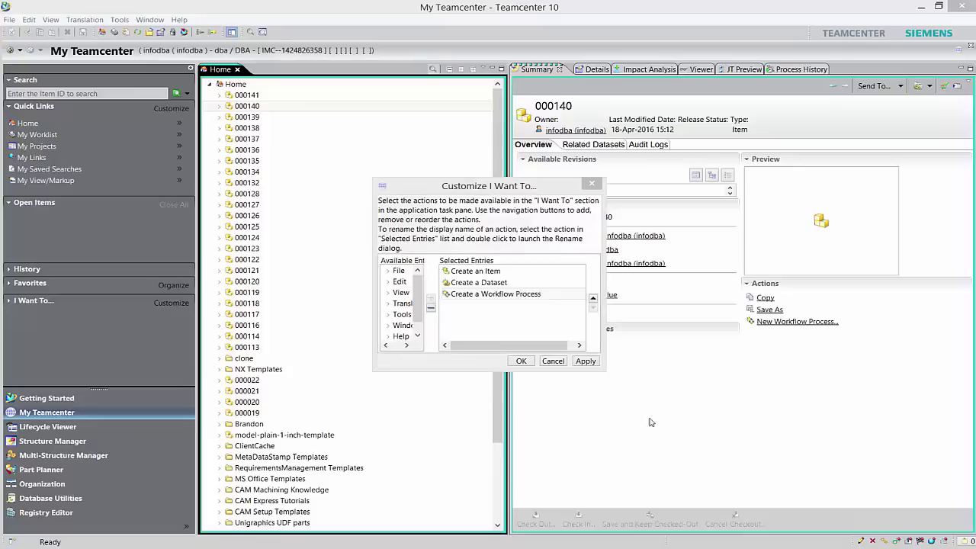
left_click_drag(603, 373, 736, 416)
left_click(510, 278)
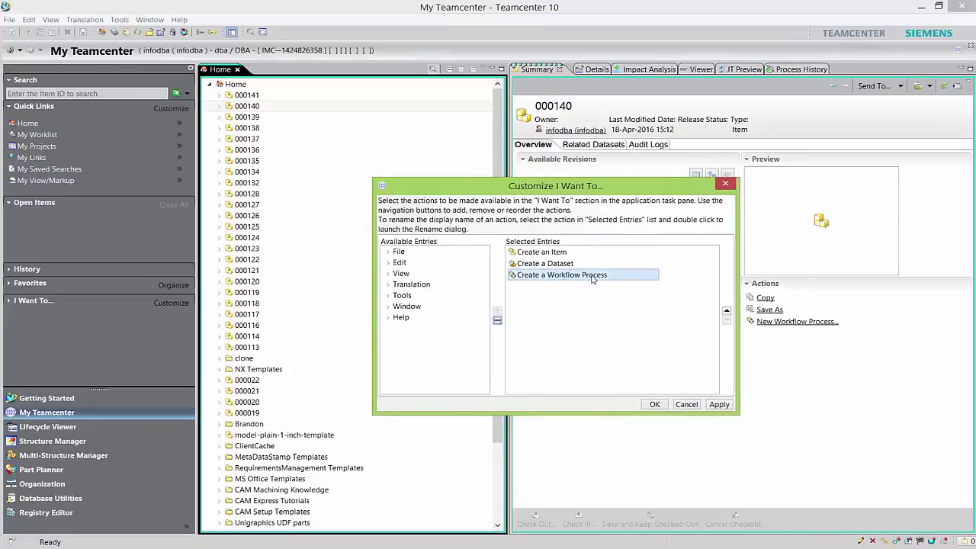
left_click(565, 284)
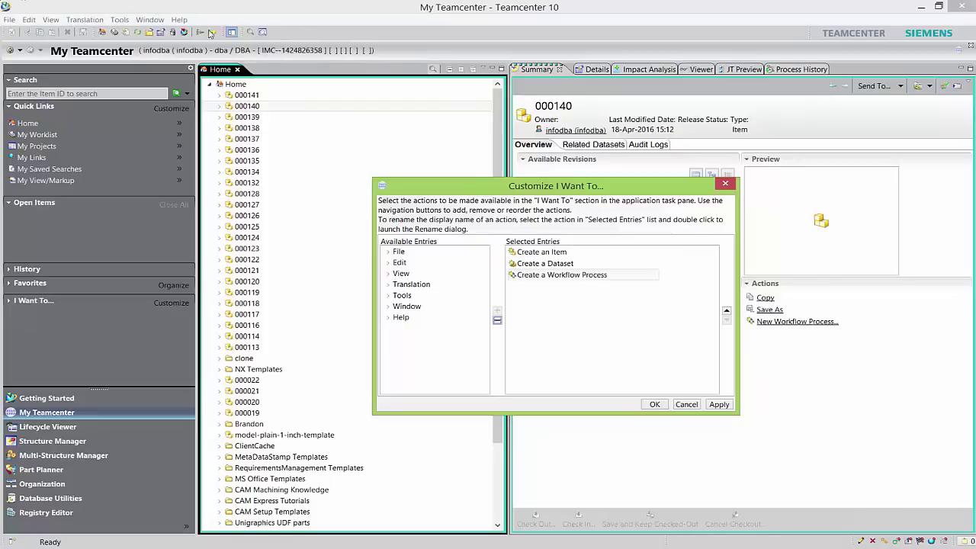
left_click(389, 255)
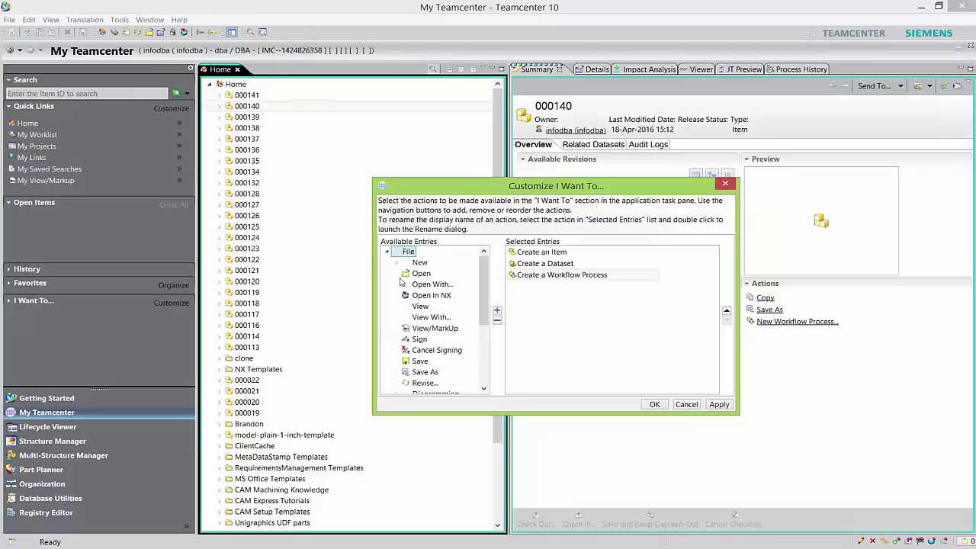
scroll(485, 305, "down", 1)
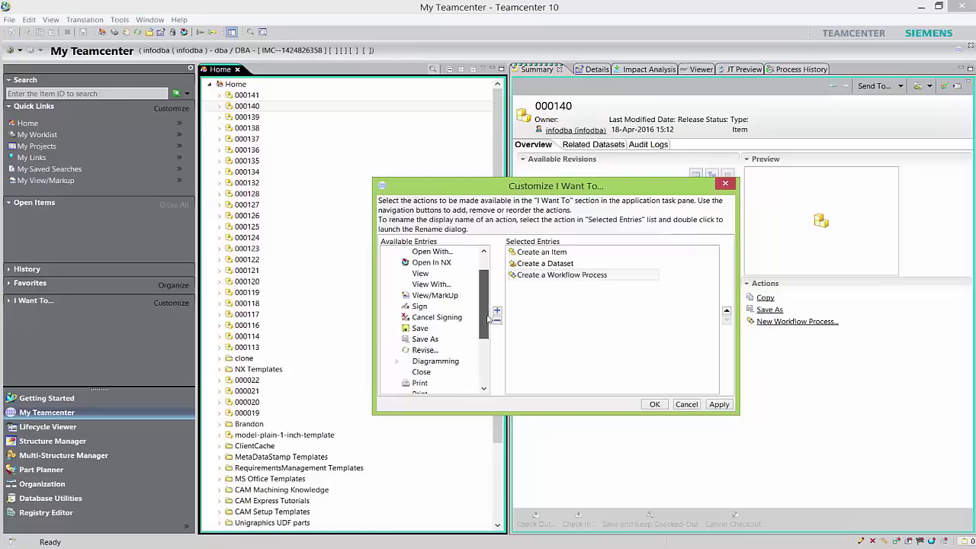
left_click(426, 263)
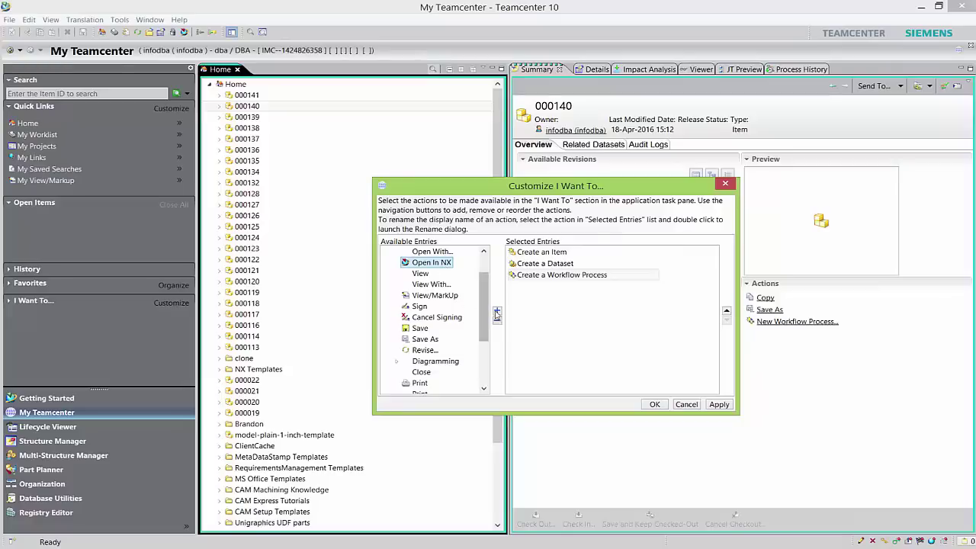
left_click(496, 312)
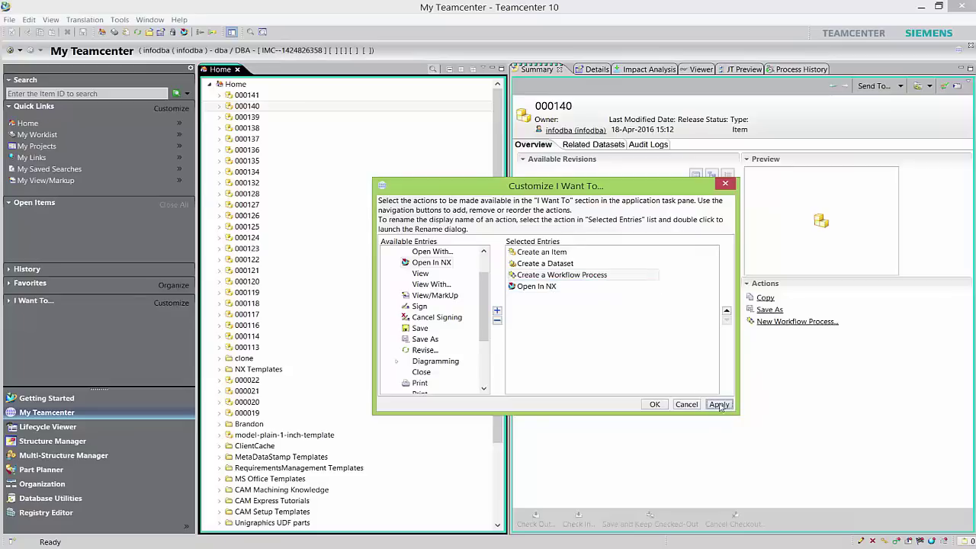
left_click(654, 404)
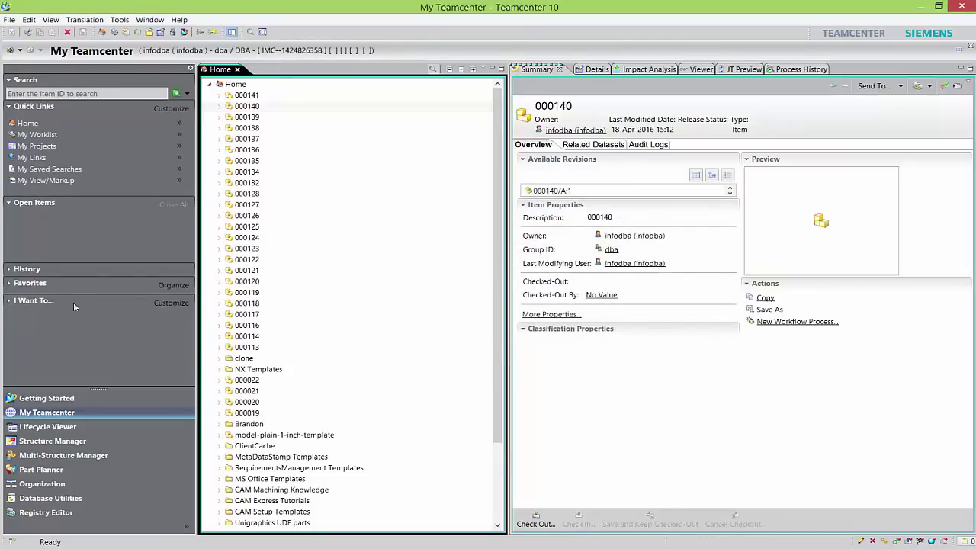
left_click(11, 302)
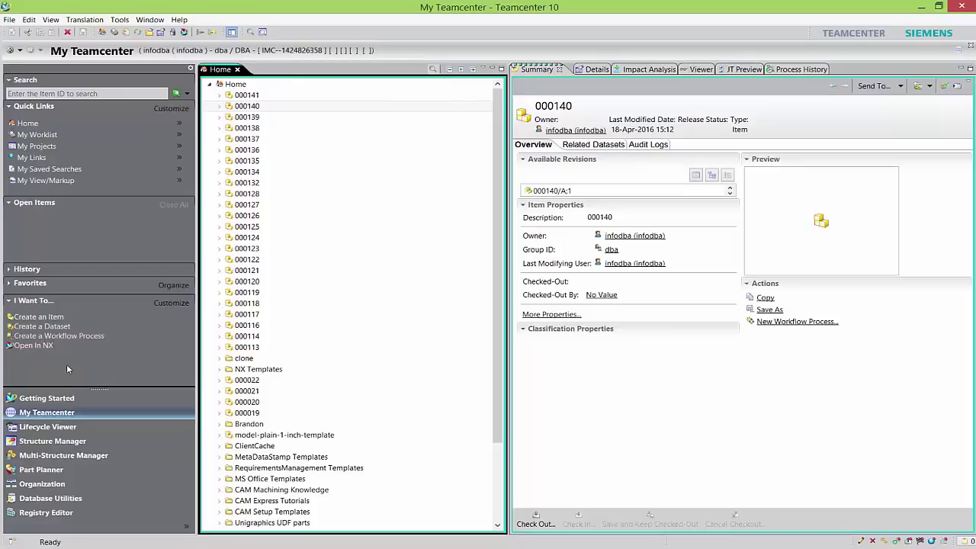
Add the Reset Perspective command from the Window entries to the I Want To shortcuts and apply the customization
left_click(164, 303)
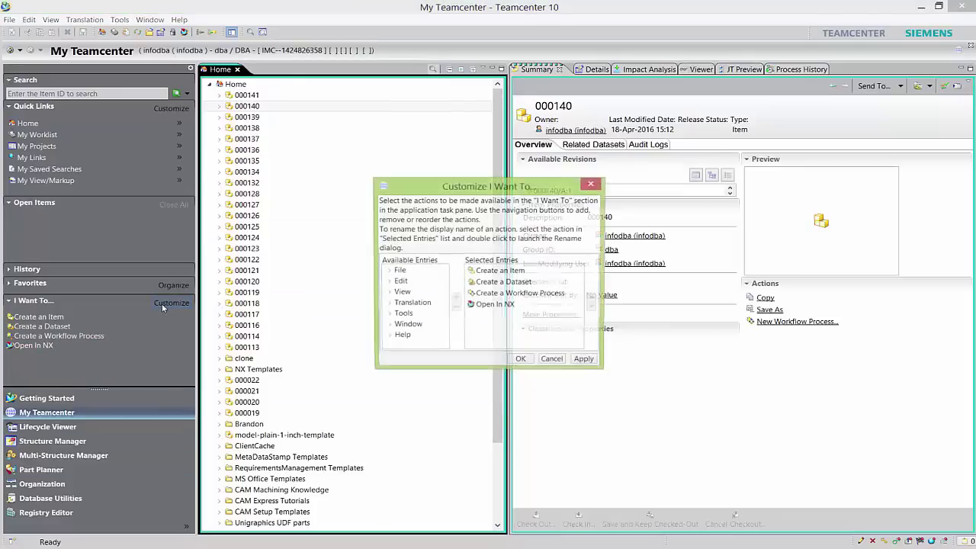
left_click(387, 304)
left_click_drag(443, 286, 442, 302)
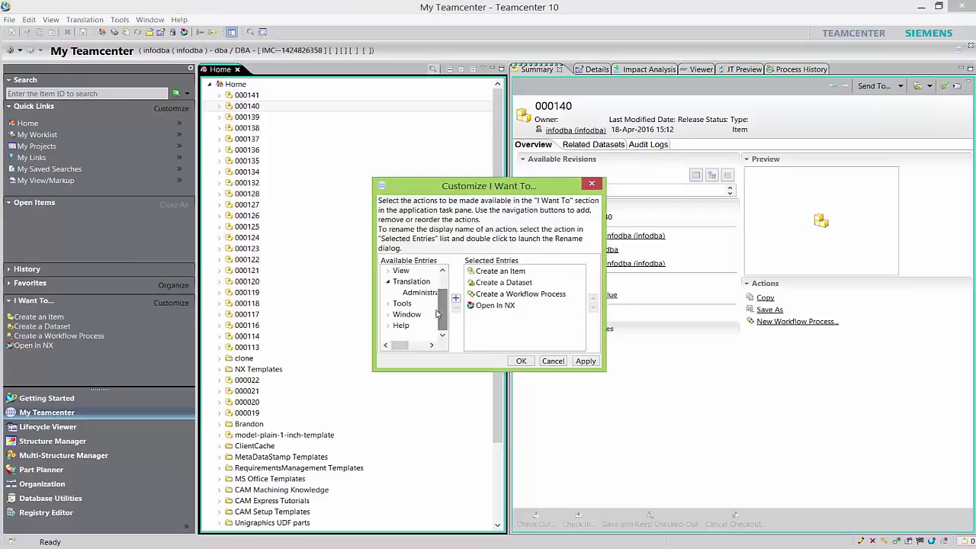
left_click(386, 315)
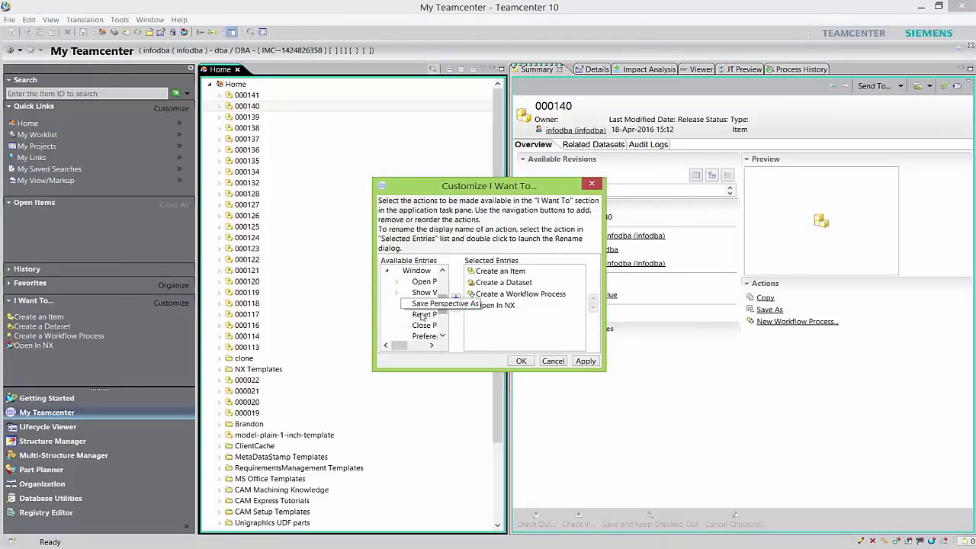
left_click(426, 320)
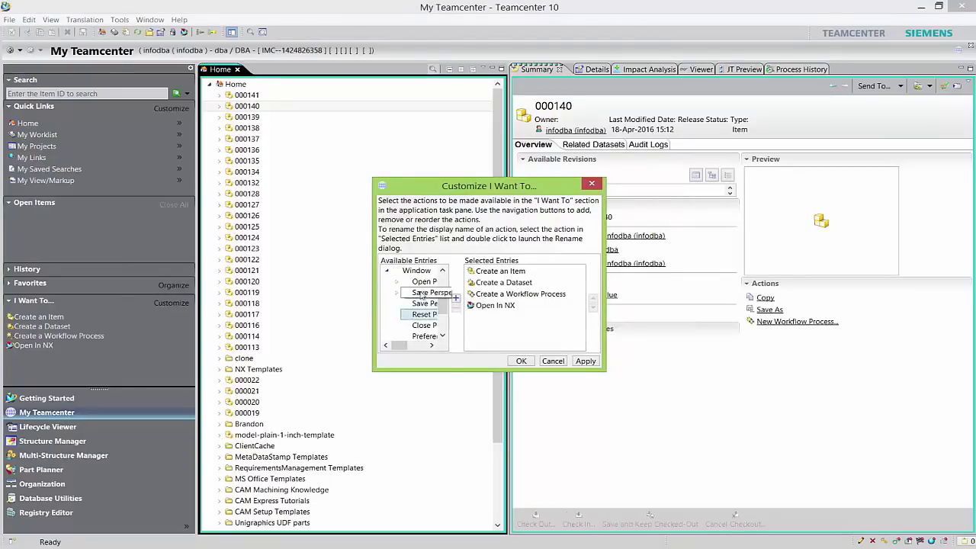
left_click(455, 299)
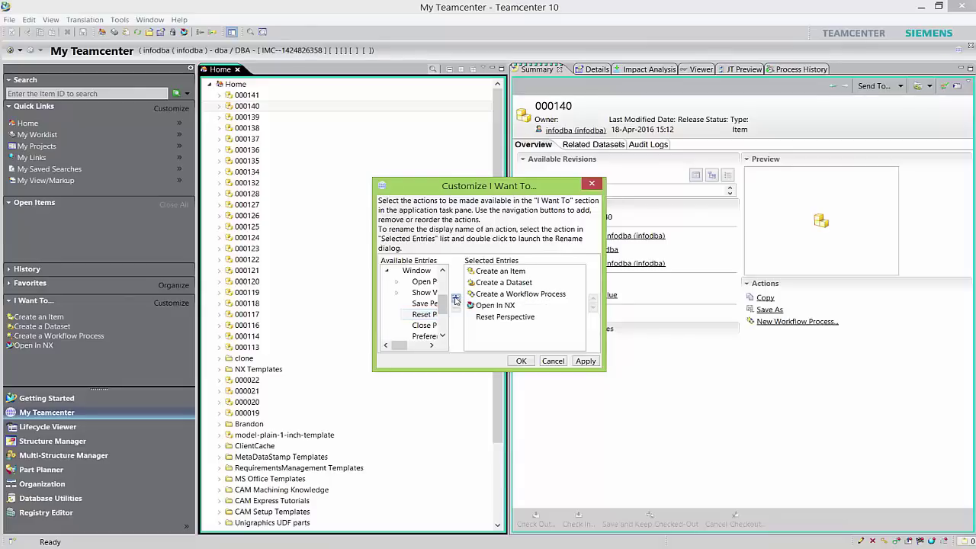
left_click(585, 361)
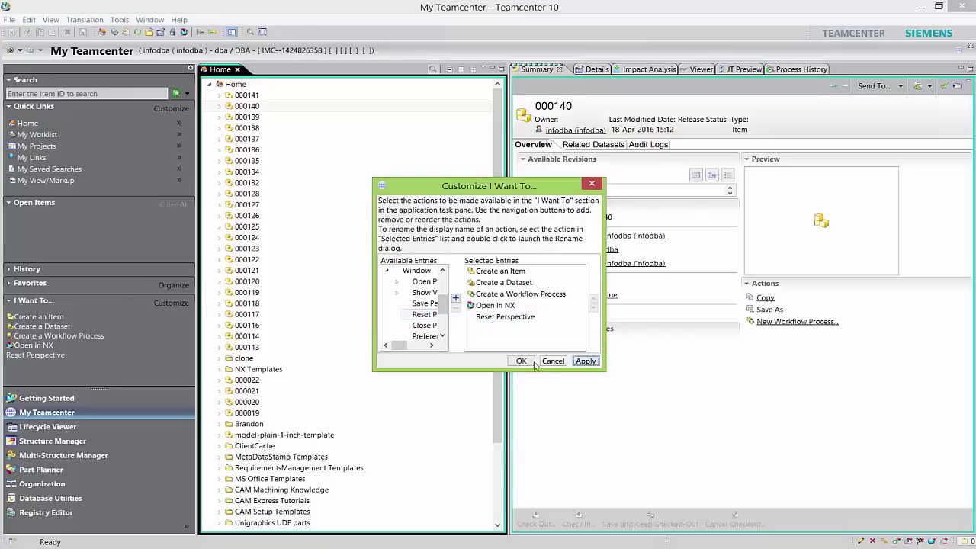
left_click(522, 362)
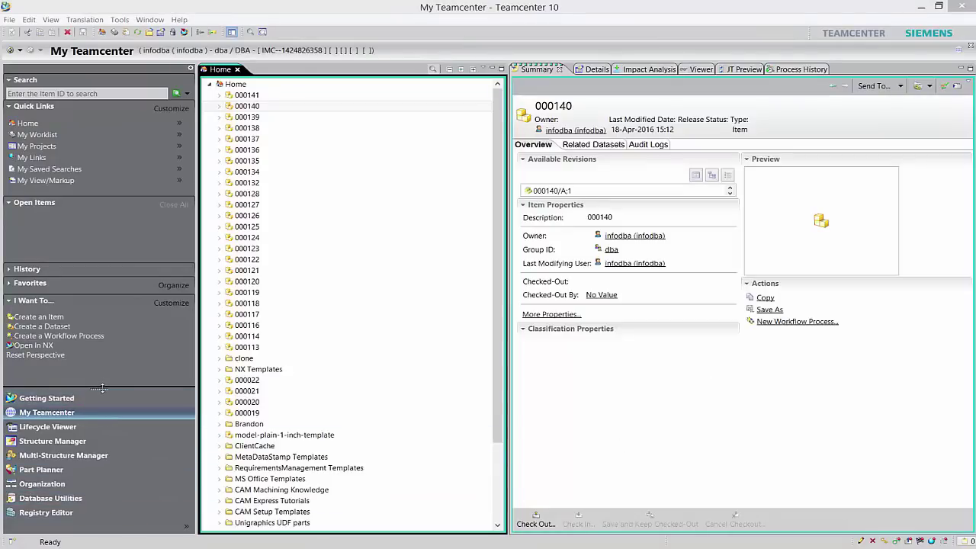
Shrink the application list in the navigation pane and enlarge it again to its full height
left_click_drag(101, 388, 94, 416)
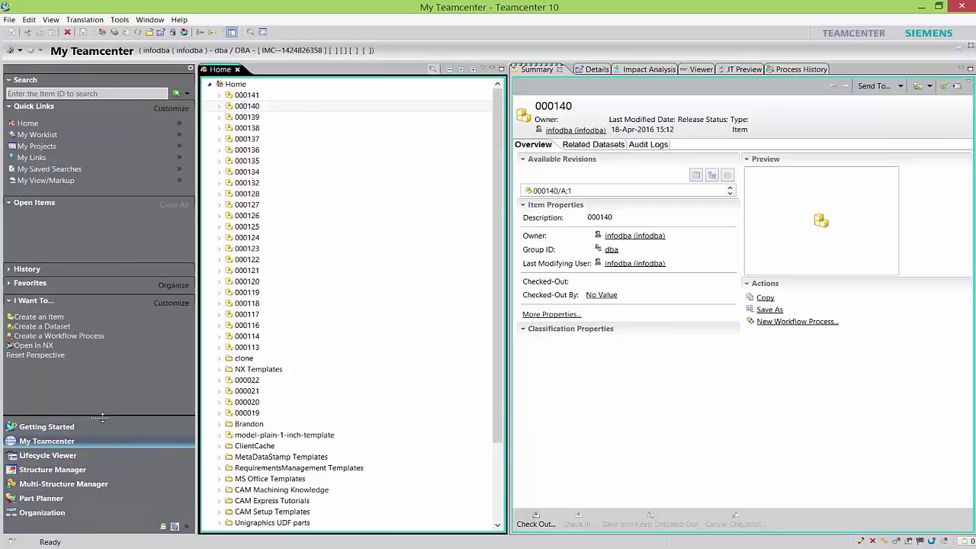
left_click_drag(100, 416, 98, 383)
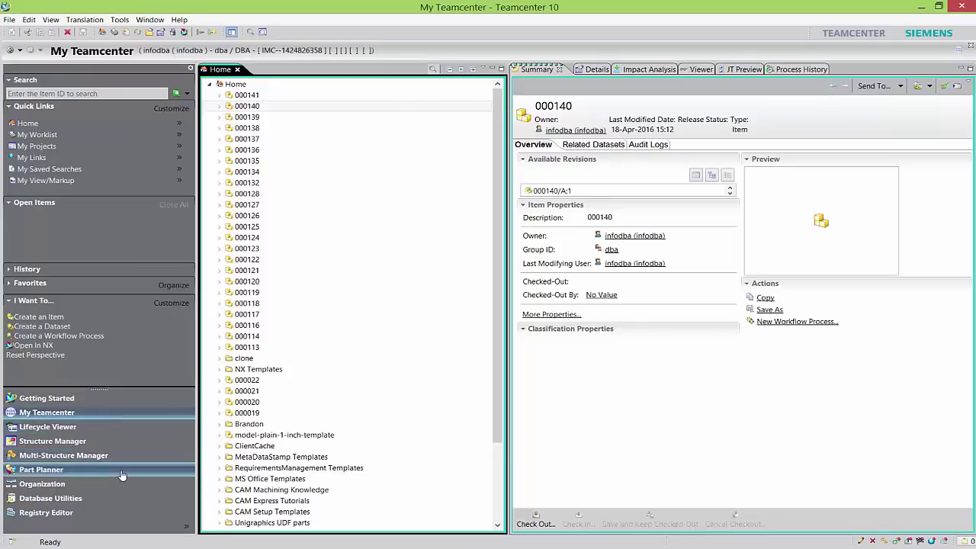
Open the Navigation Pane Options and enlarge the dialog to show more of the application lists
left_click(186, 529)
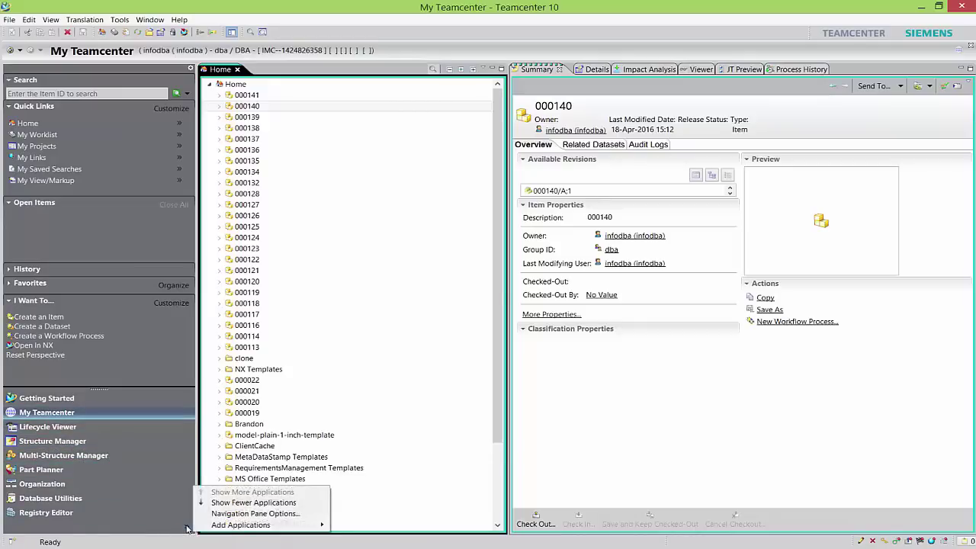
left_click(251, 515)
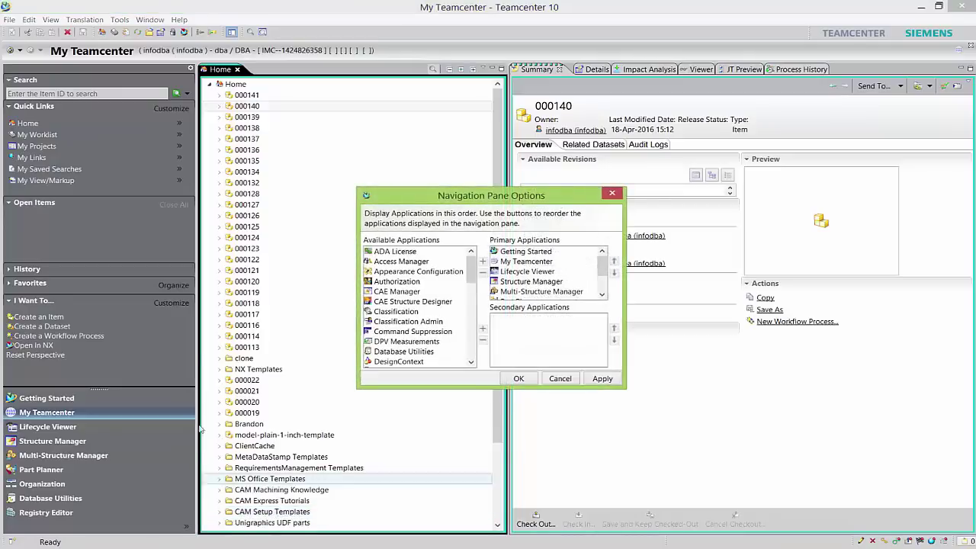
left_click_drag(446, 203, 416, 157)
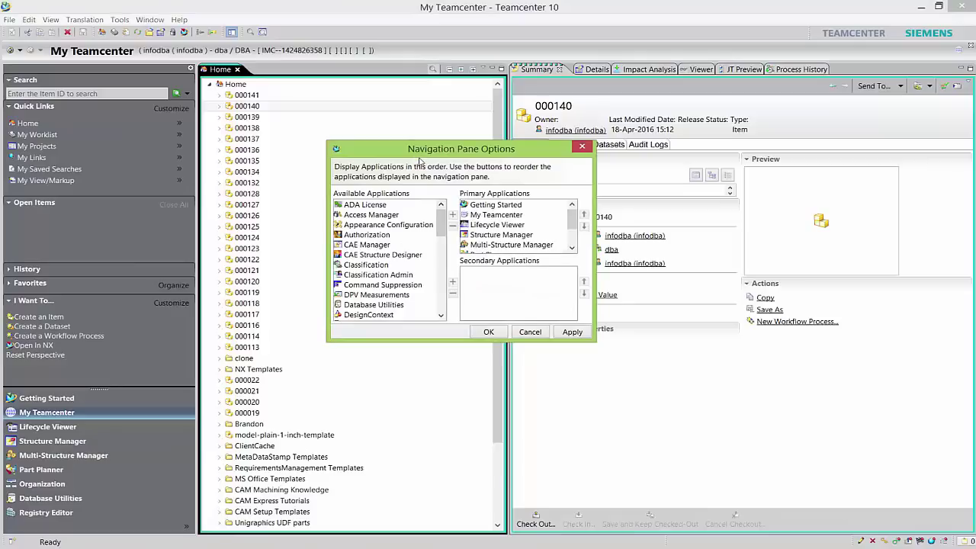
left_click_drag(594, 341, 640, 447)
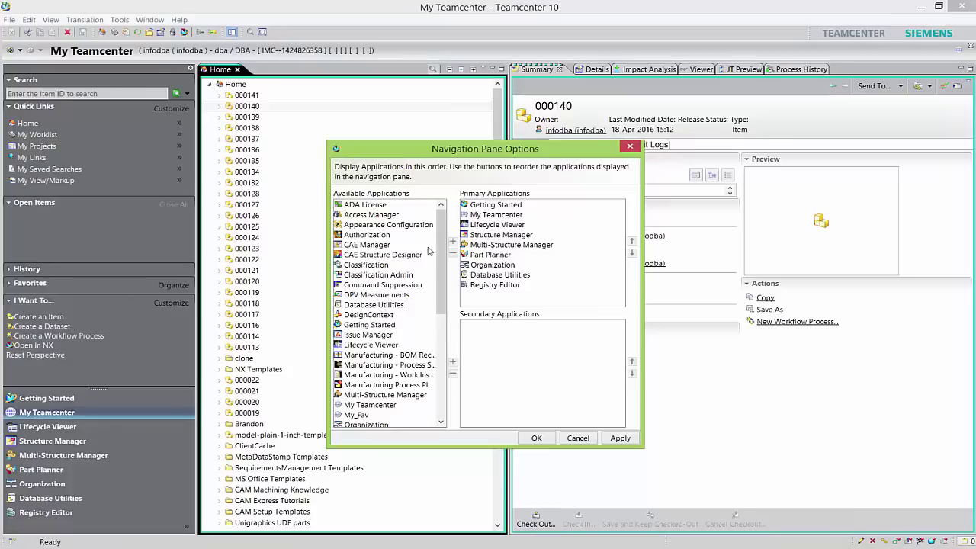
Add Issue Manager from the available applications to the primary applications list
mouse_move(440, 256)
left_mouse_down()
mouse_move(433, 374)
mouse_move(440, 250)
left_mouse_up()
left_click(381, 306)
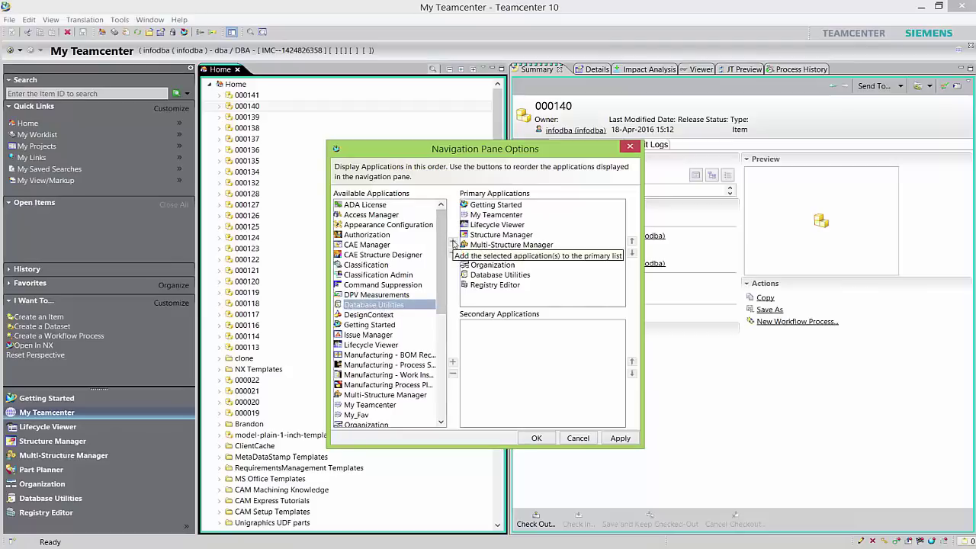
left_click(504, 284)
left_click(369, 314)
left_click(371, 324)
left_click(370, 335)
left_click(371, 345)
left_click(370, 325)
left_click(370, 335)
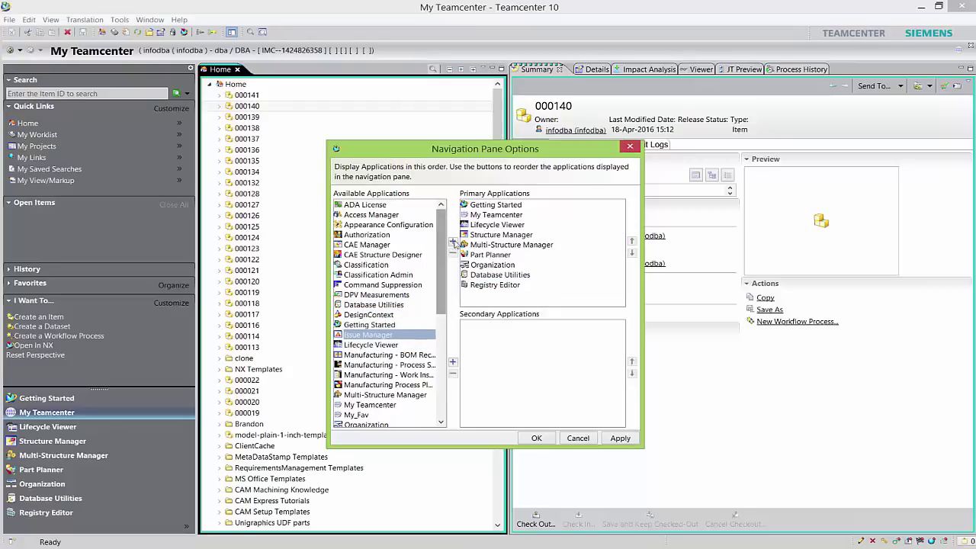
left_click(453, 242)
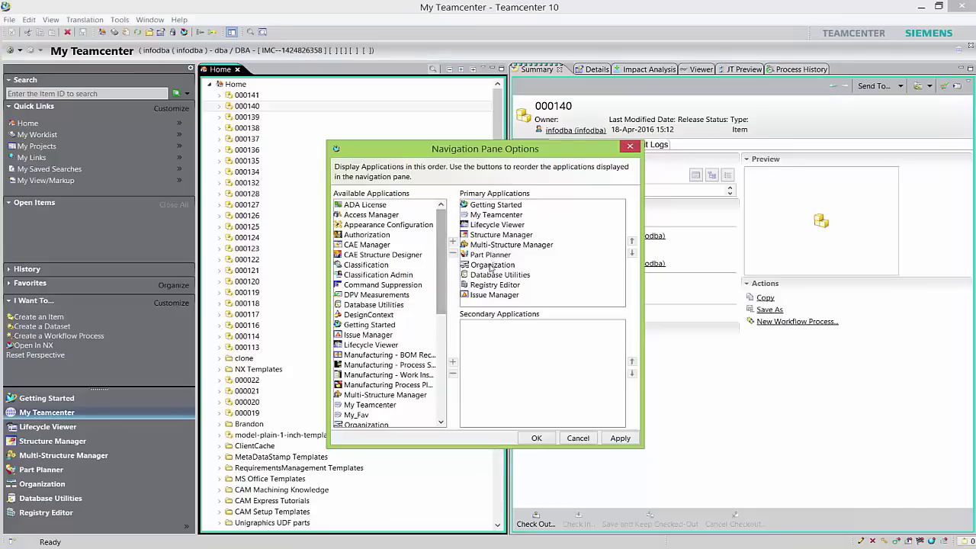
Add Setup Wizard from the available applications to the secondary applications list
left_click_drag(433, 300, 450, 374)
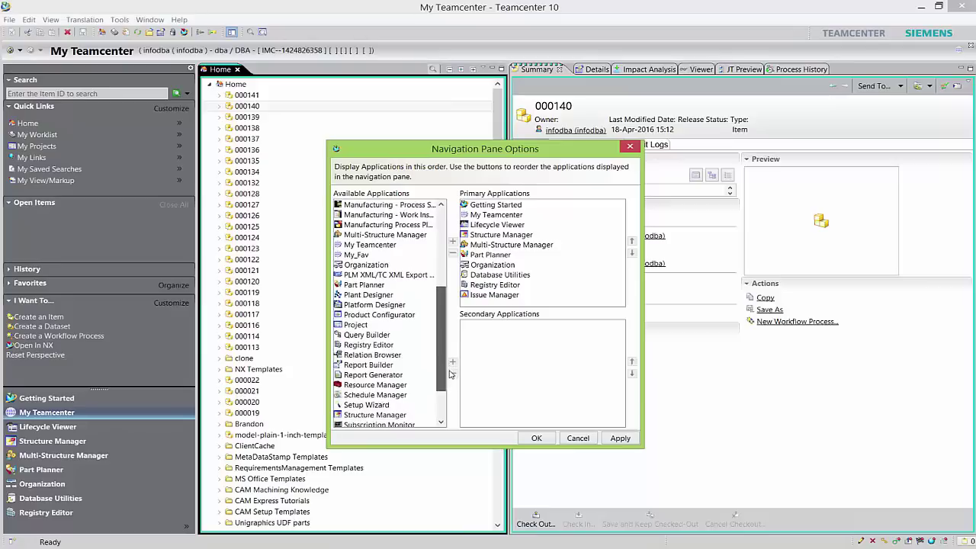
left_click(377, 416)
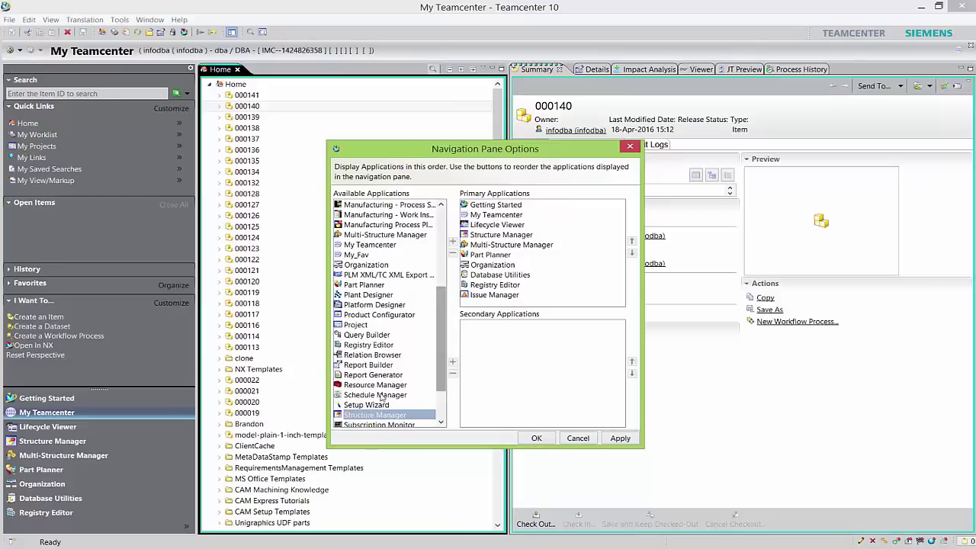
left_click(382, 405)
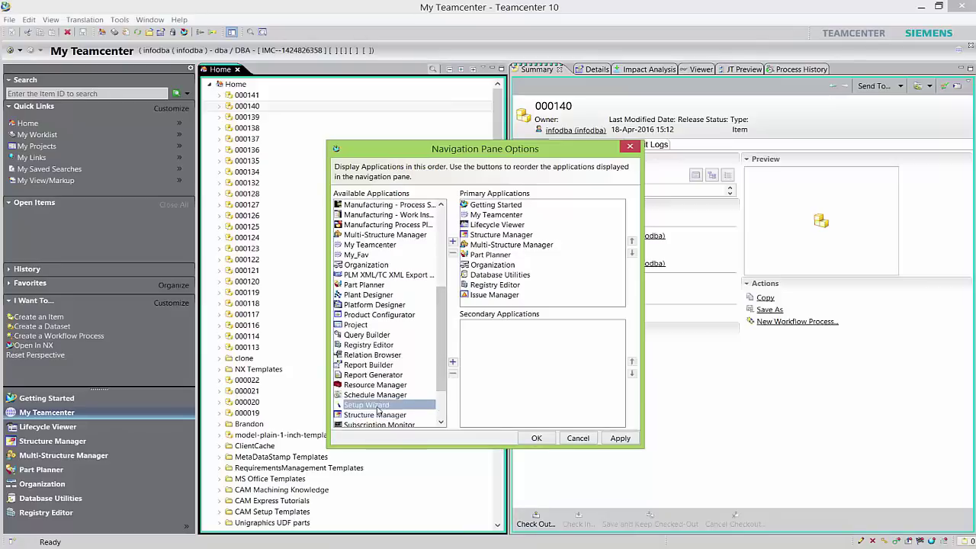
left_click(453, 364)
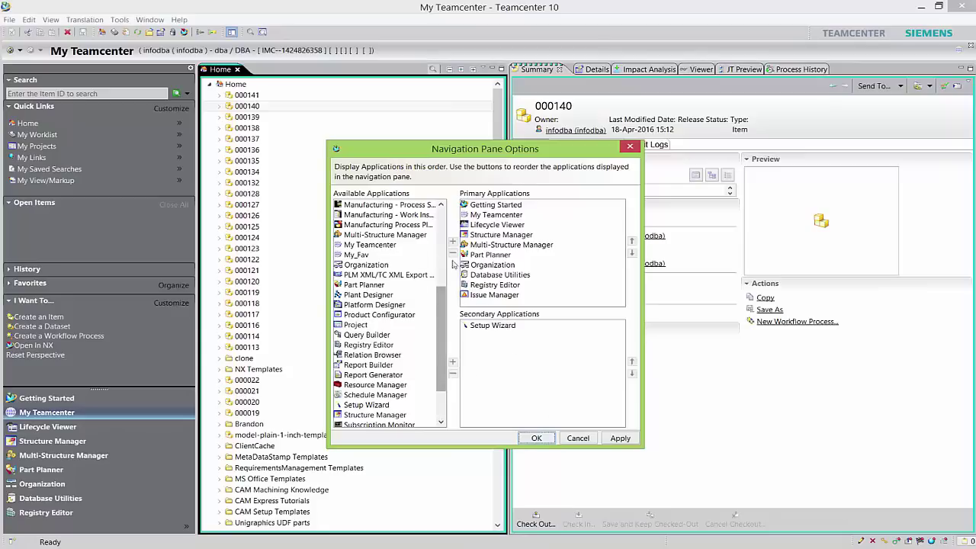
Remove Part Planner from the primary applications, apply the navigation pane changes and close the dialog
left_click(503, 234)
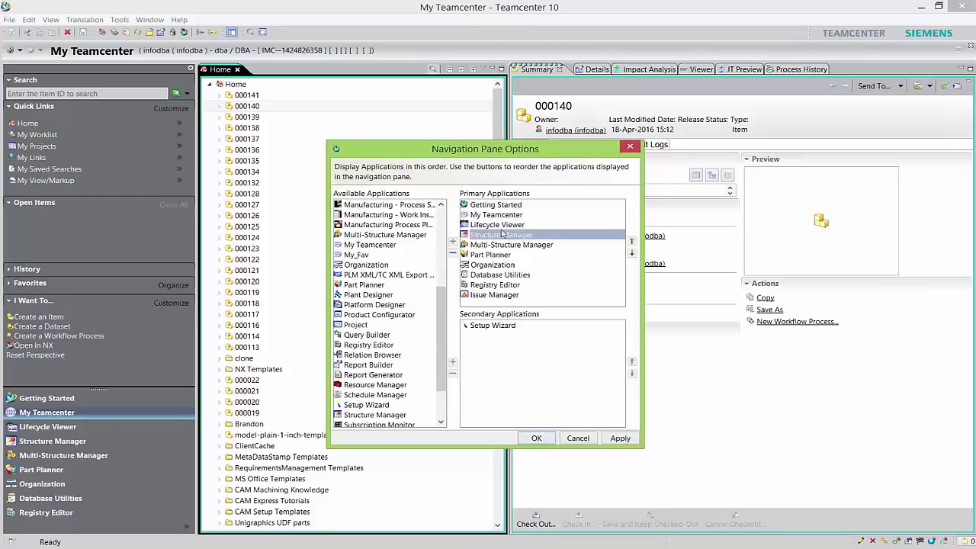
left_click(496, 256)
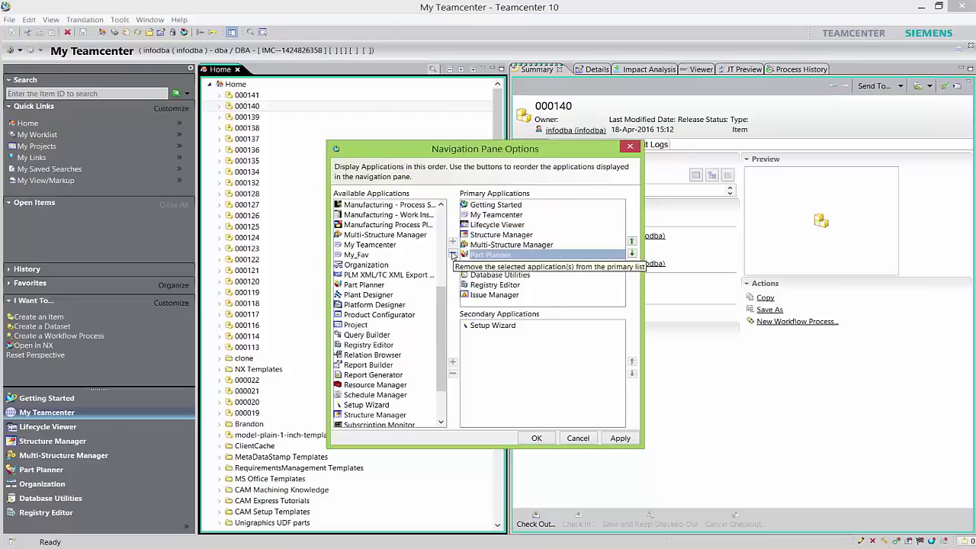
left_click(453, 254)
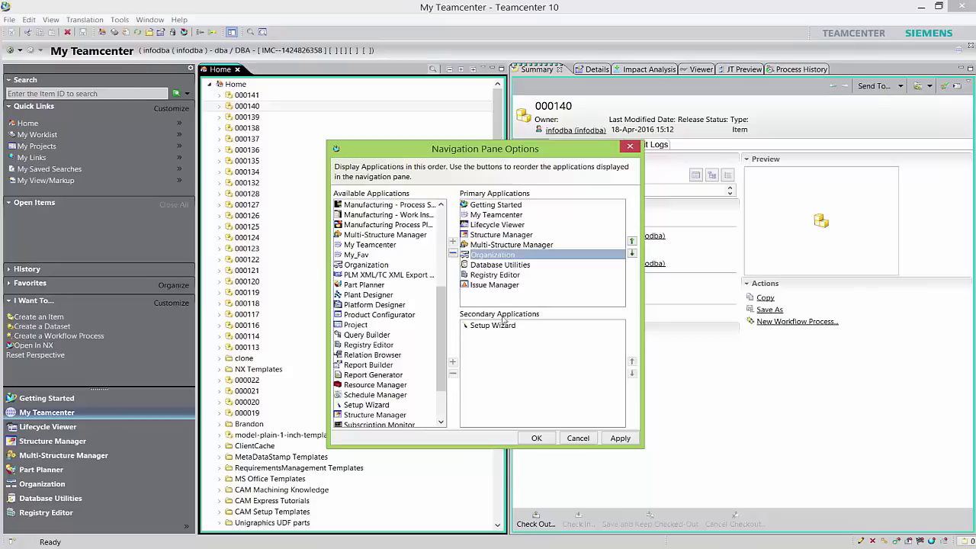
left_click(621, 438)
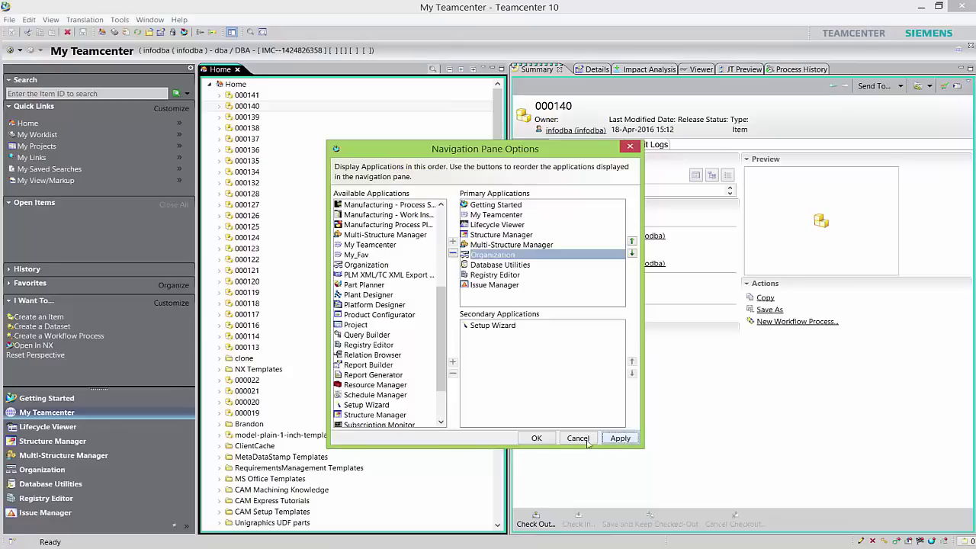
left_click(536, 438)
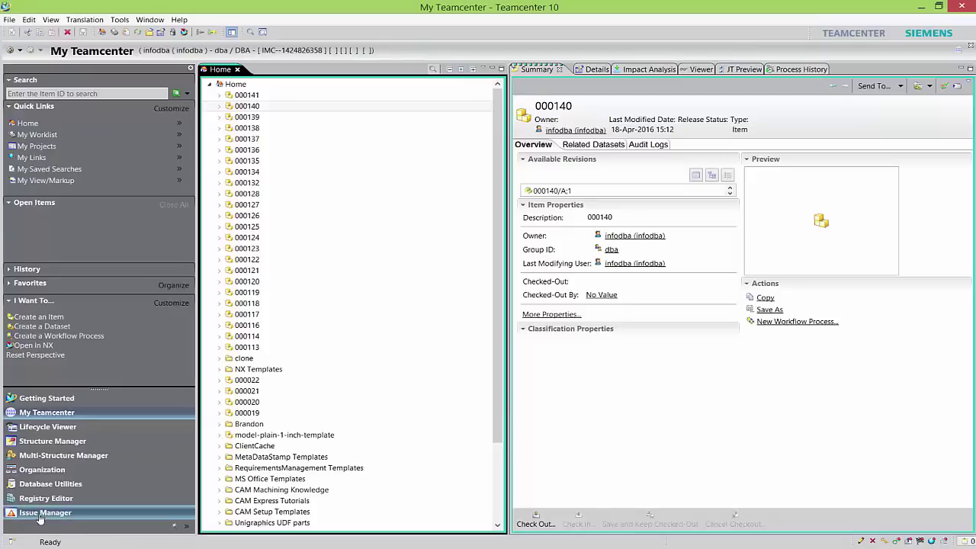
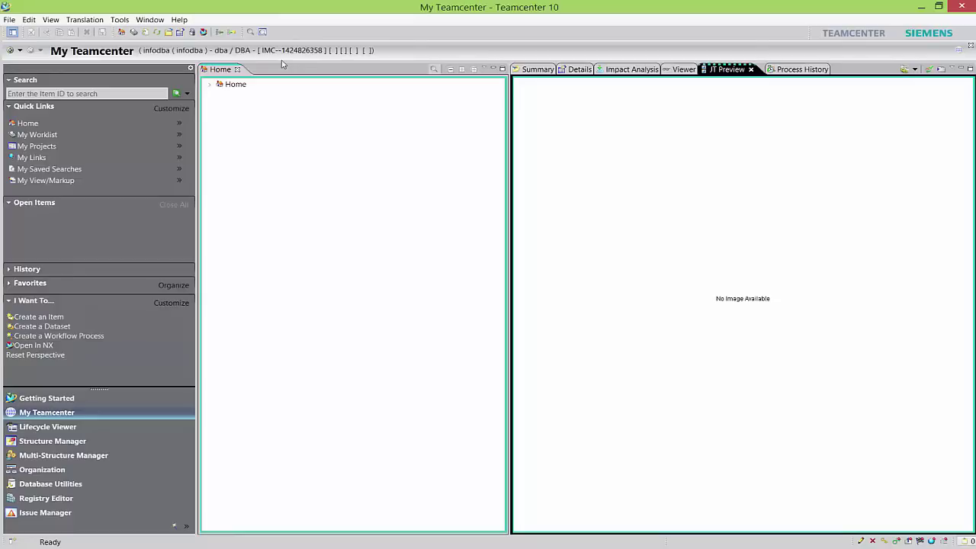
Close the Process History, JT Preview, Impact Analysis and Summary views
left_click(801, 73)
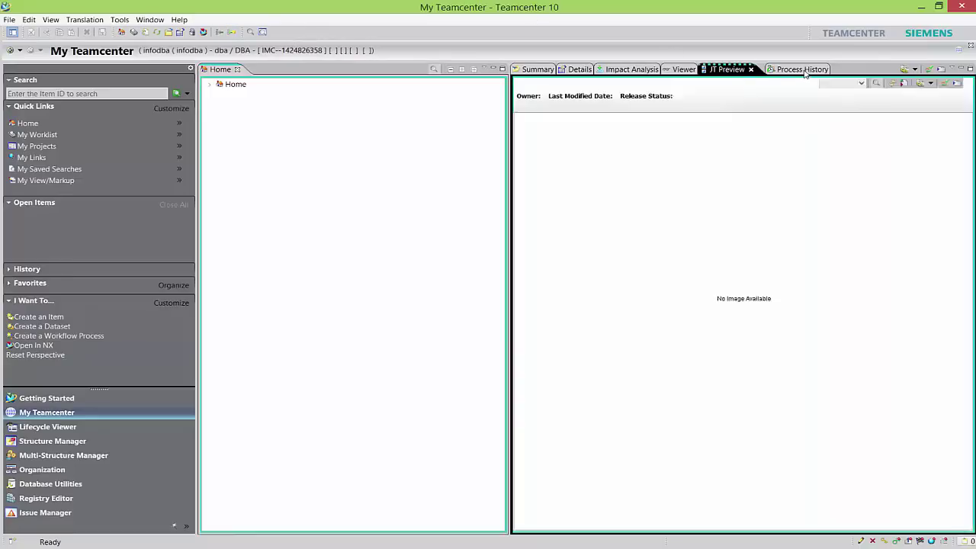
left_click(533, 69)
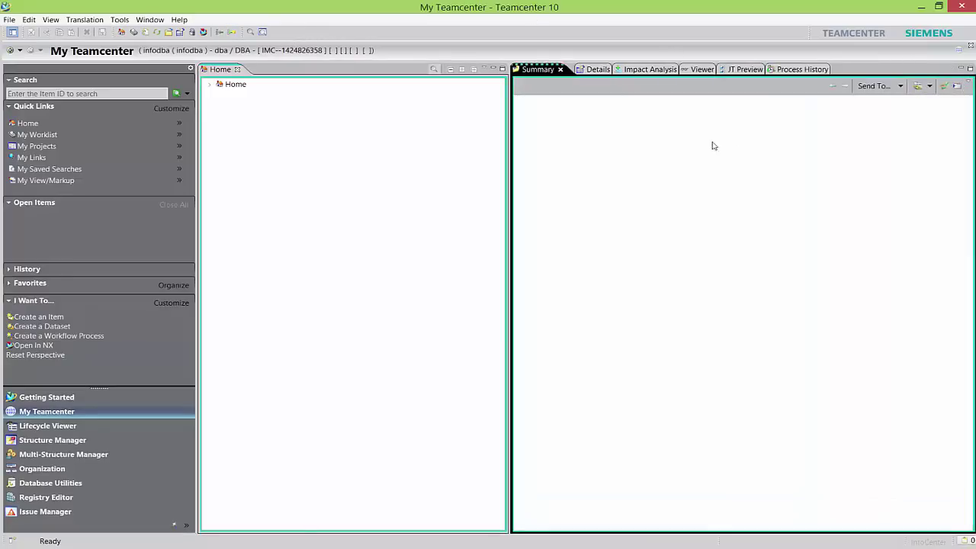
left_click(814, 71)
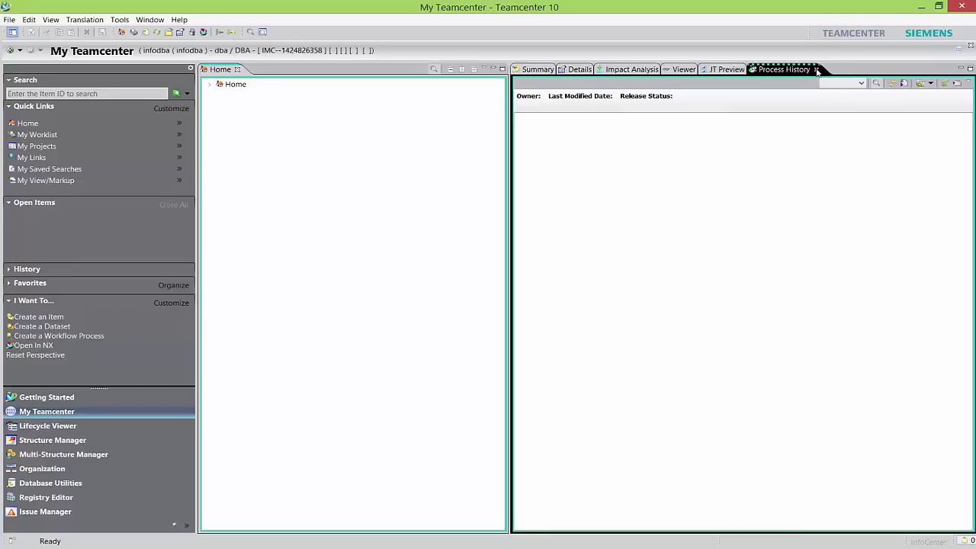
left_click(815, 69)
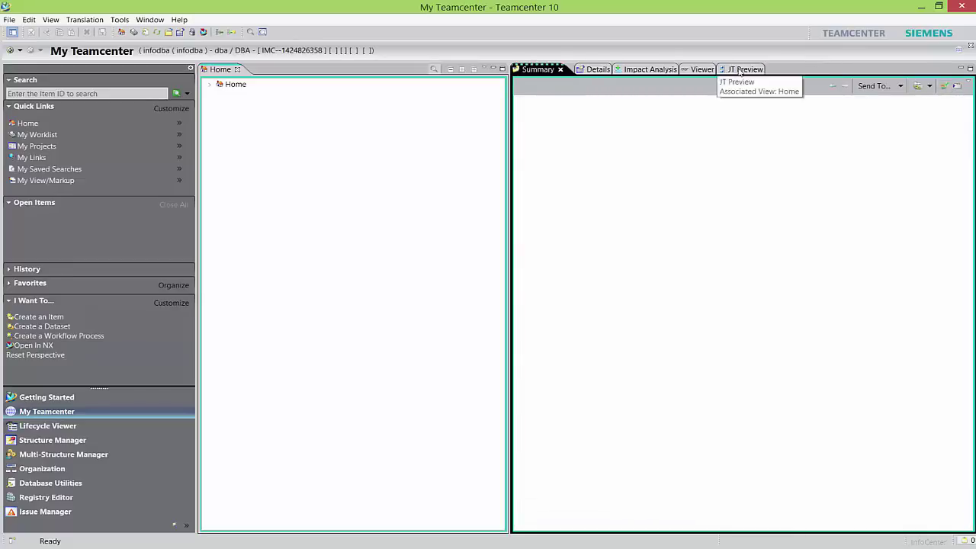
left_click(741, 71)
left_click(766, 69)
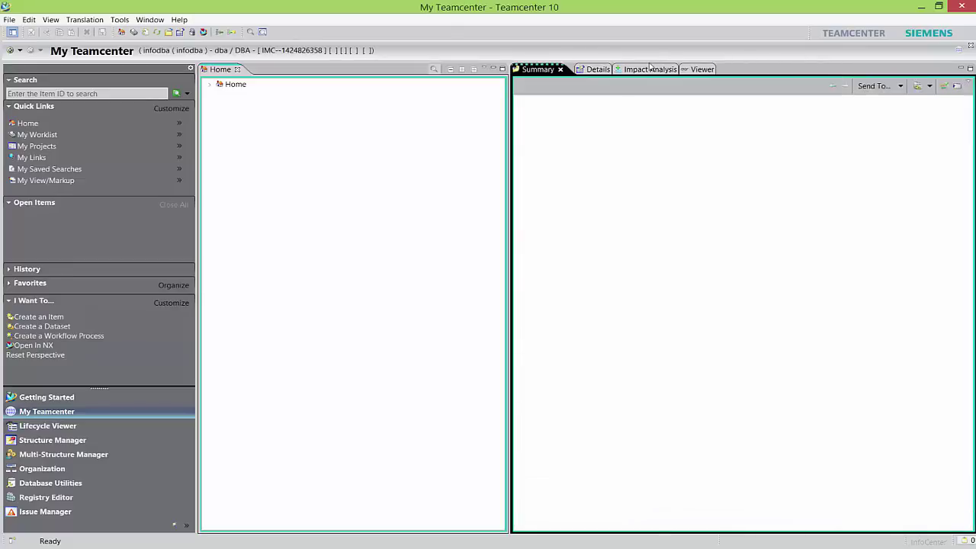
left_click(651, 68)
left_click(666, 69)
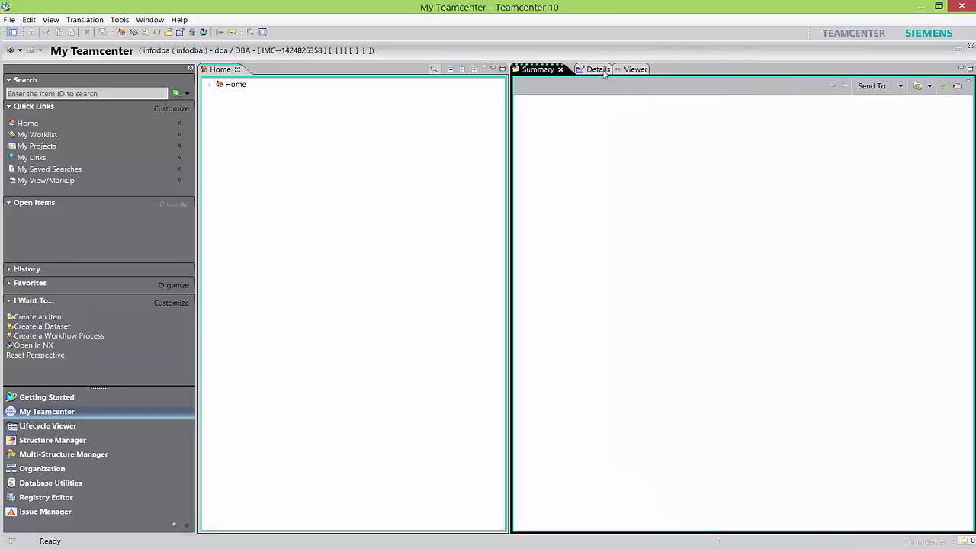
left_click(561, 69)
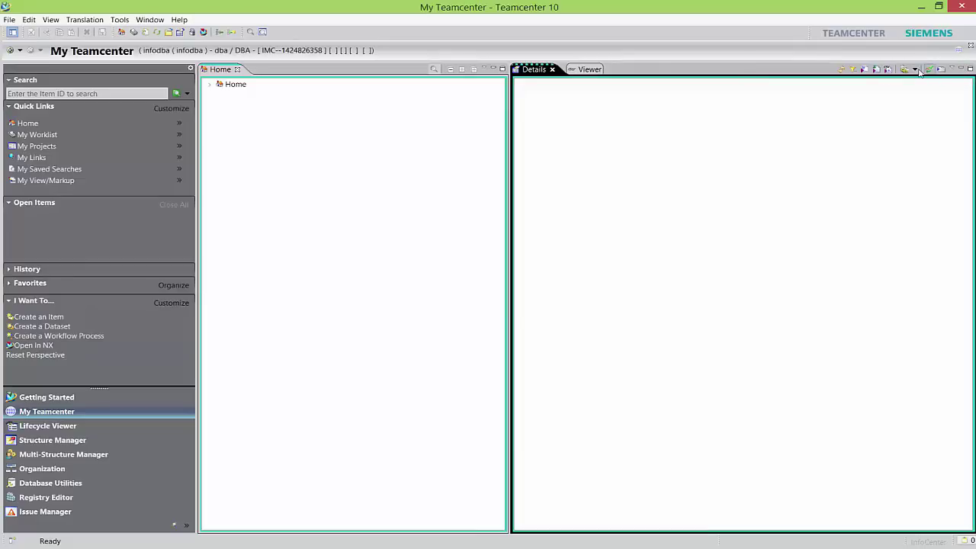
Minimize the pane holding the Details and Viewer views and restore it
left_click(960, 70)
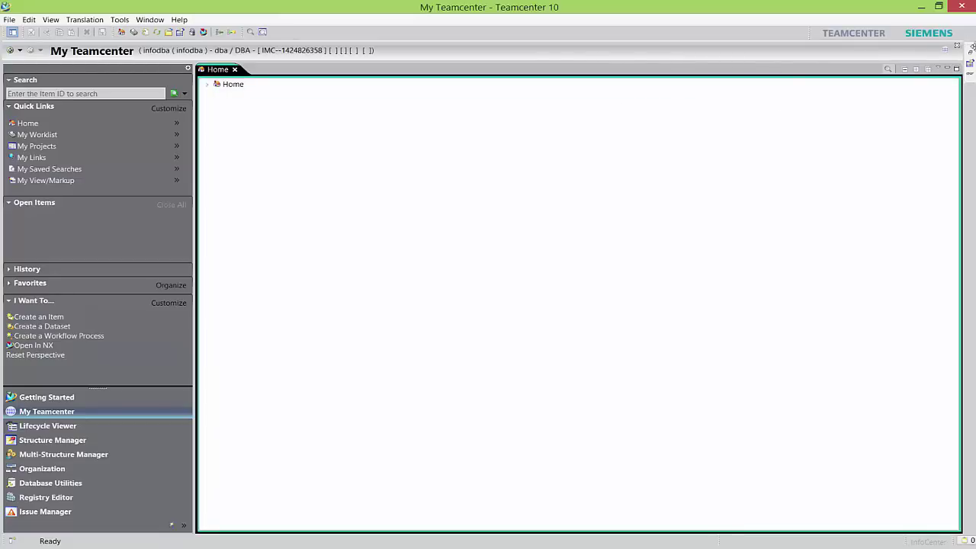
left_click(971, 55)
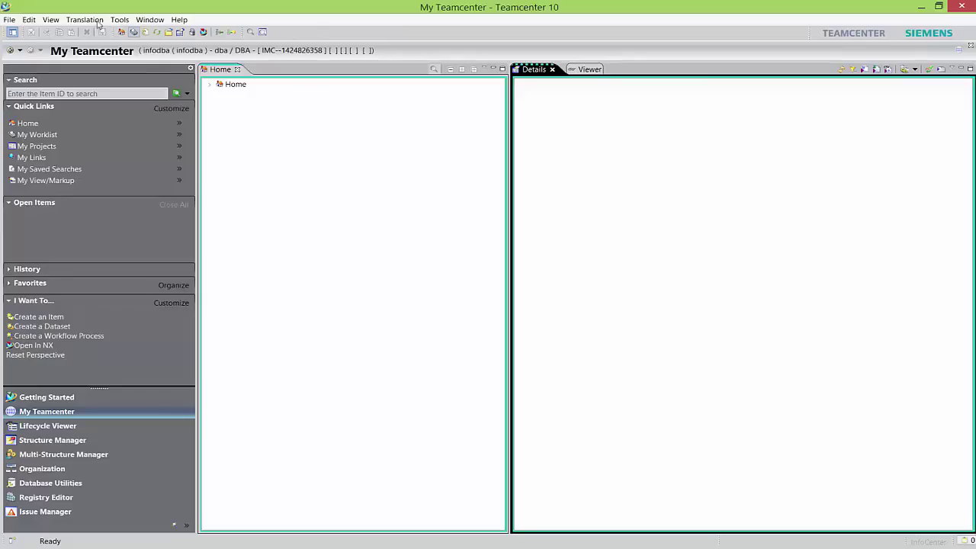
Reset the My Teamcenter perspective to its default view layout
left_click(152, 23)
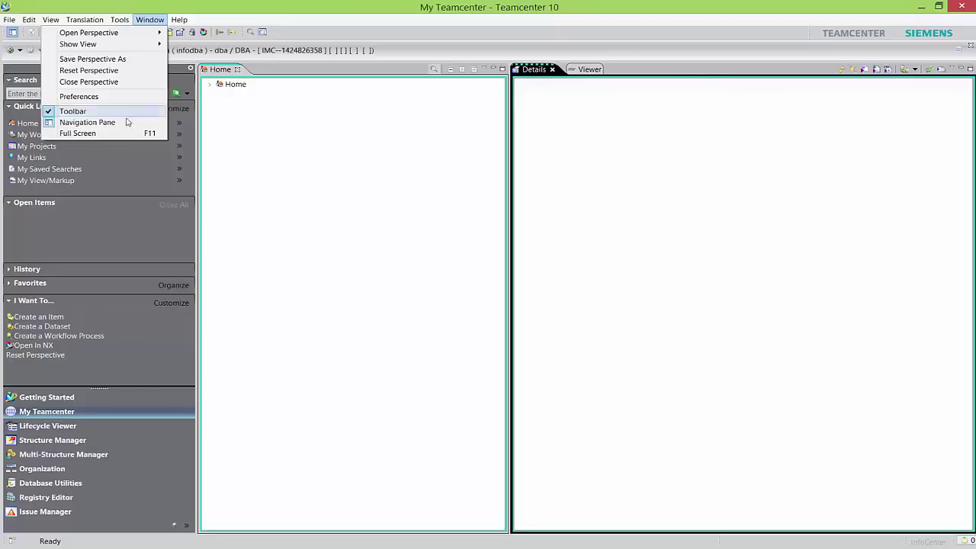
left_click(93, 70)
left_click(549, 286)
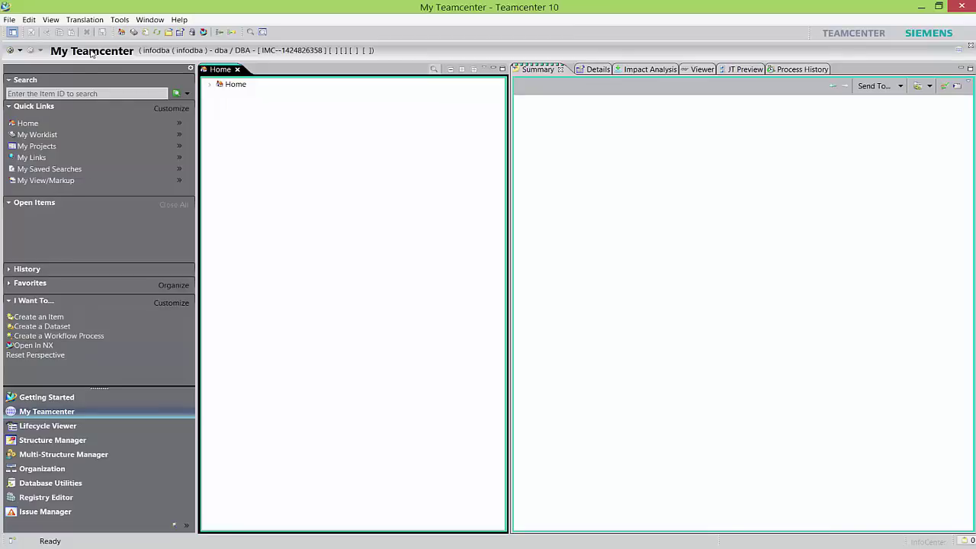
left_click(120, 21)
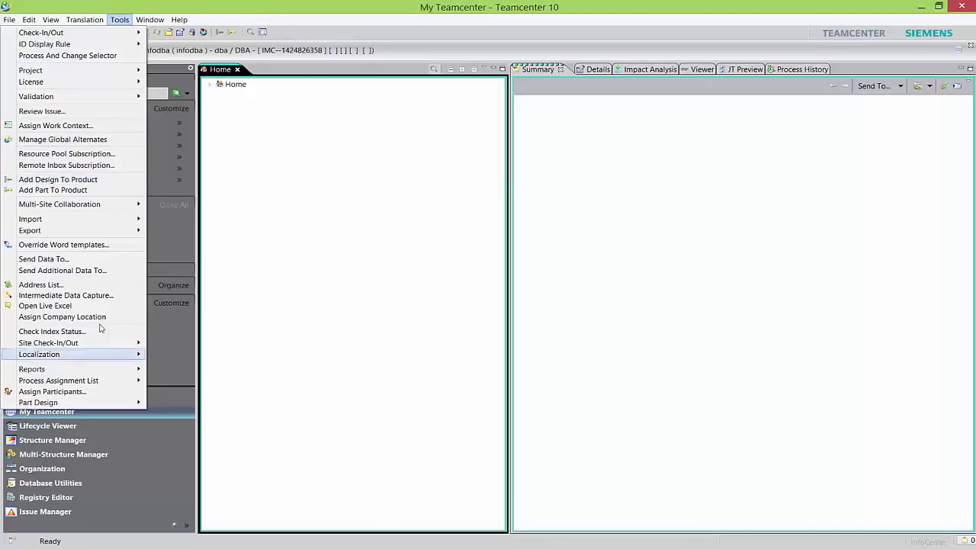
left_click(301, 8)
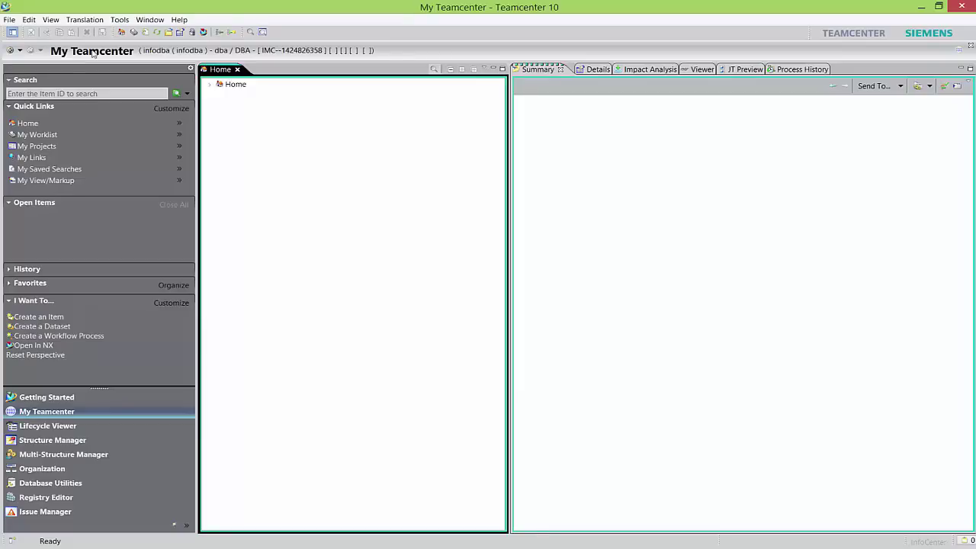
Browse the full list of available perspectives and open the Organization perspective
left_click(152, 20)
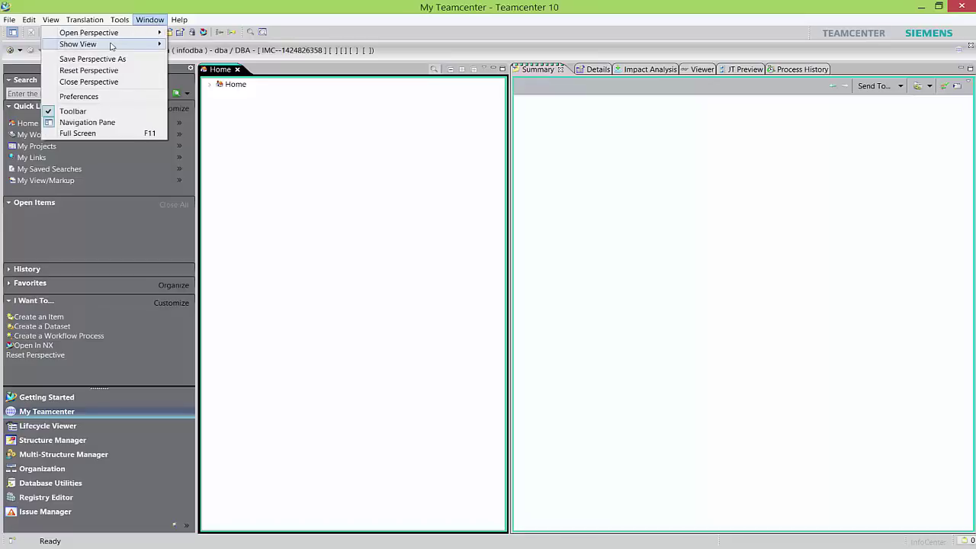
mouse_move(115, 38)
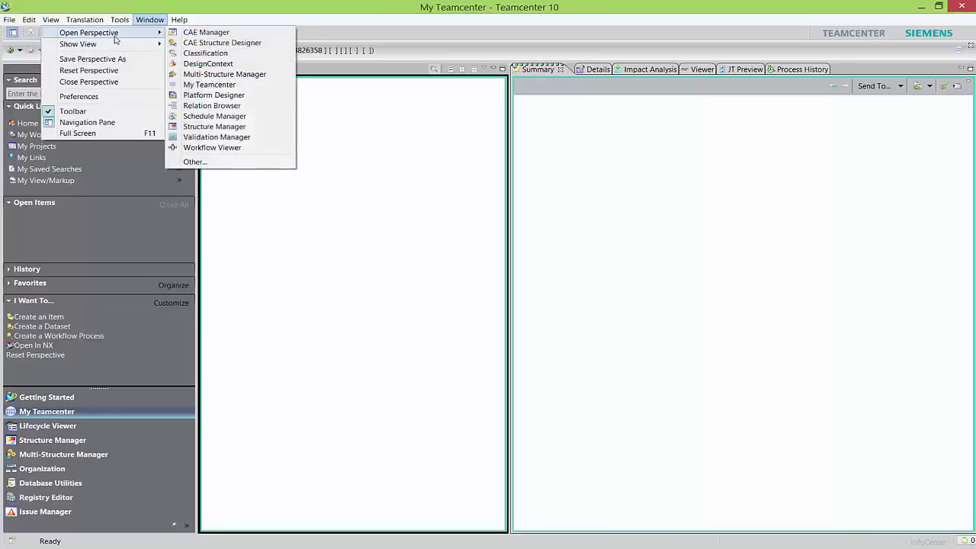
left_click(199, 163)
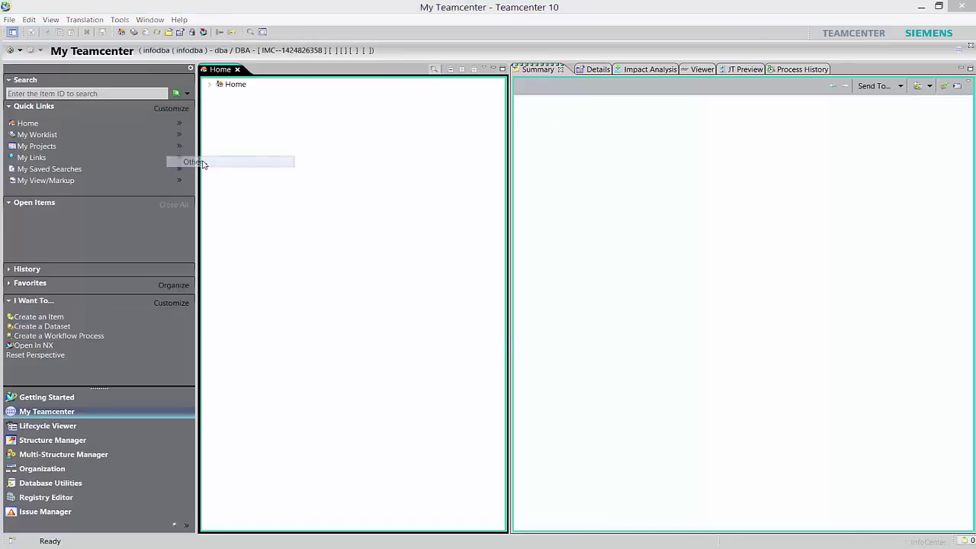
scroll(568, 256, "down", 8)
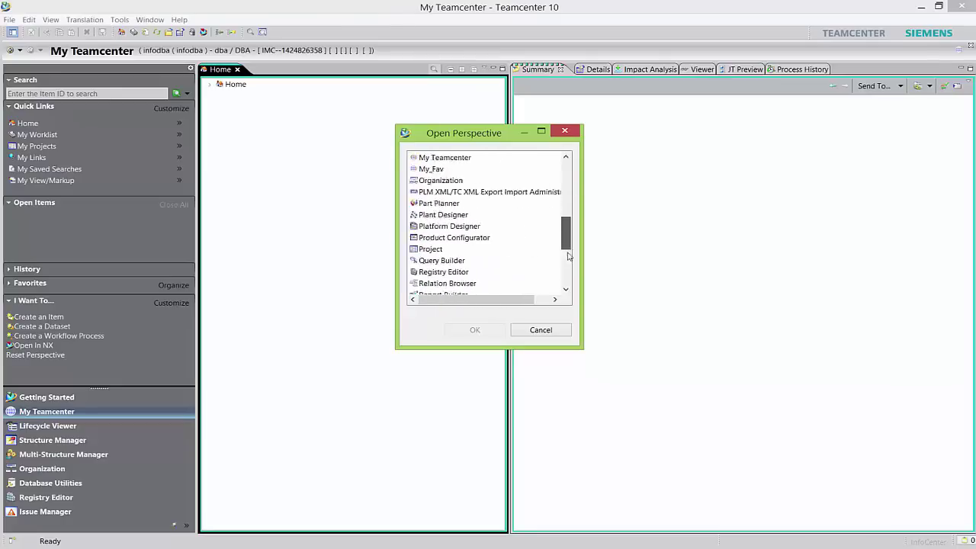
scroll(568, 256, "down", 4)
scroll(568, 229, "up", 12)
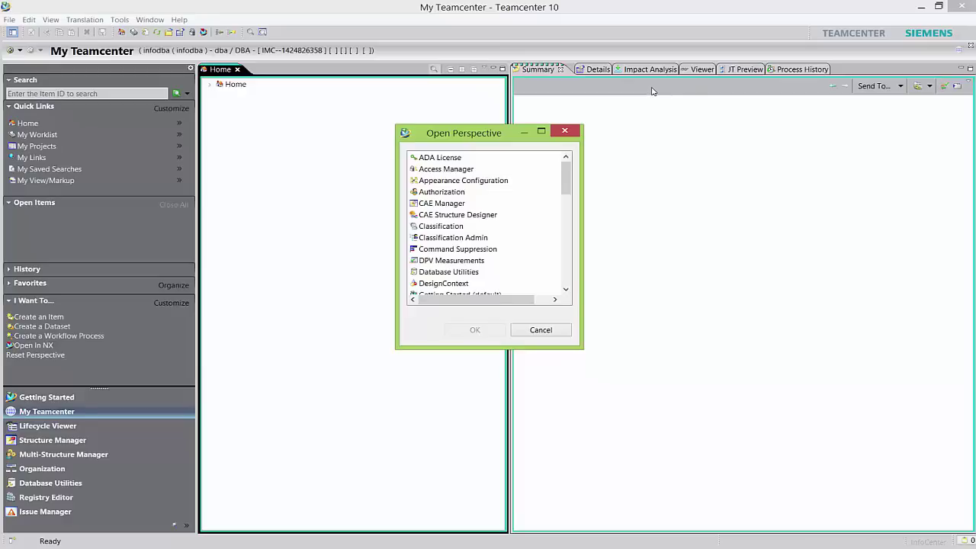
left_click_drag(569, 200, 569, 225)
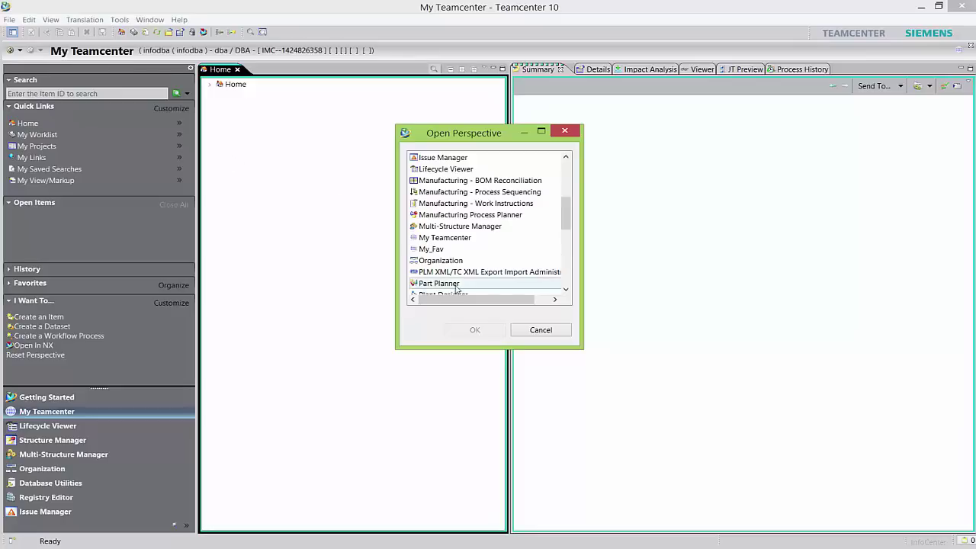
left_click(440, 261)
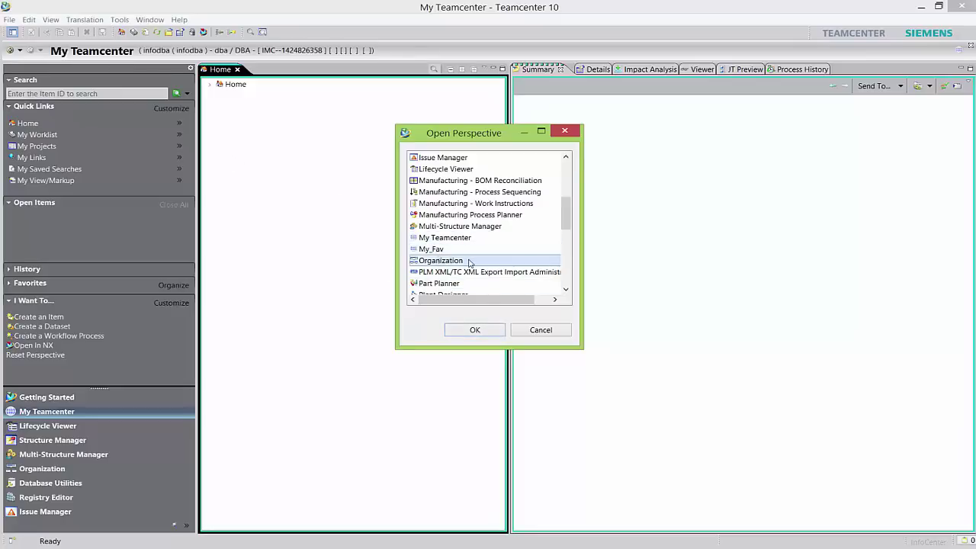
left_click(472, 330)
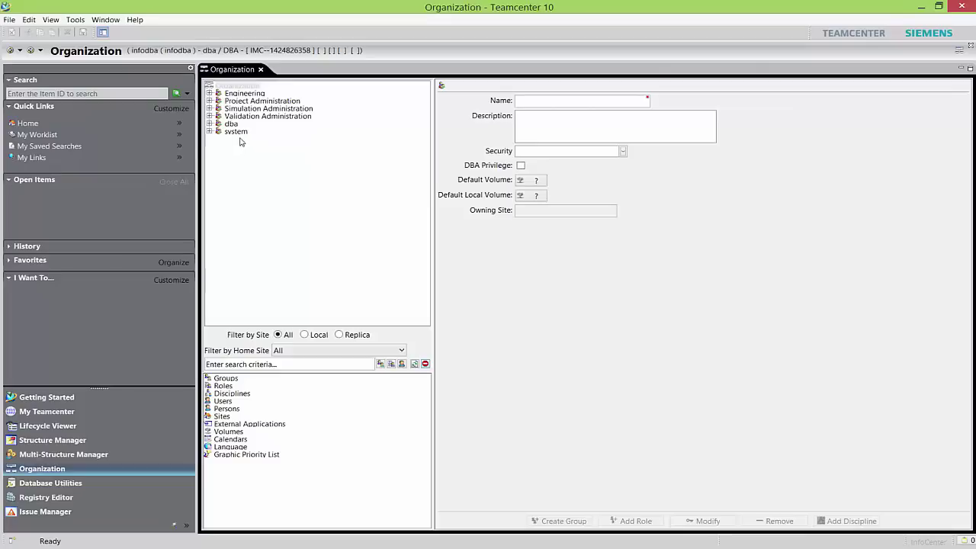
left_click(76, 22)
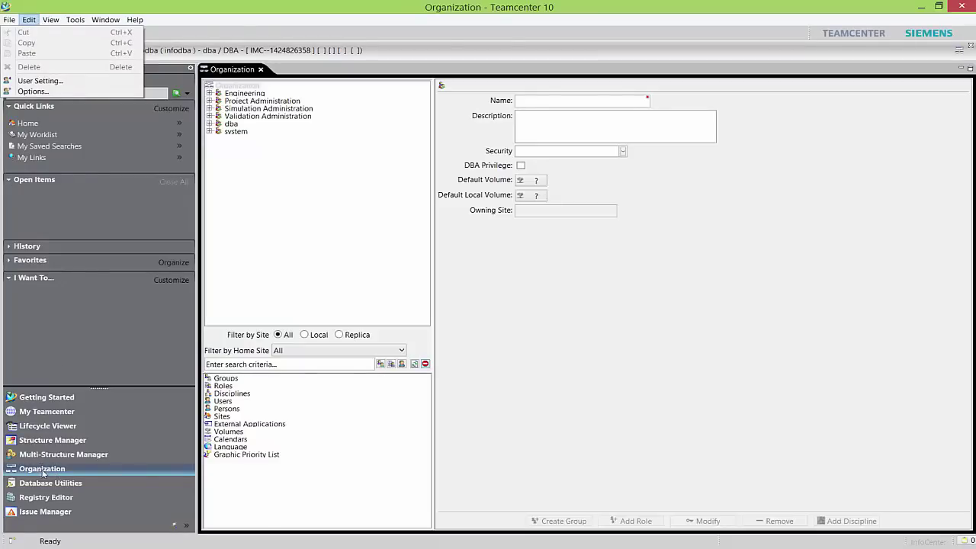
left_click(55, 358)
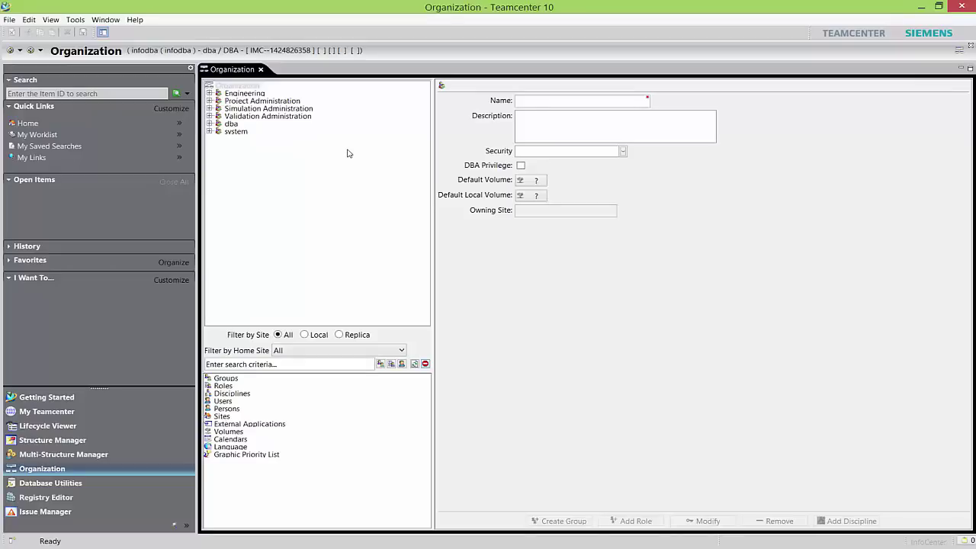
Check the loaded applications before and after Organization, and switch back to My Teamcenter
left_click(20, 50)
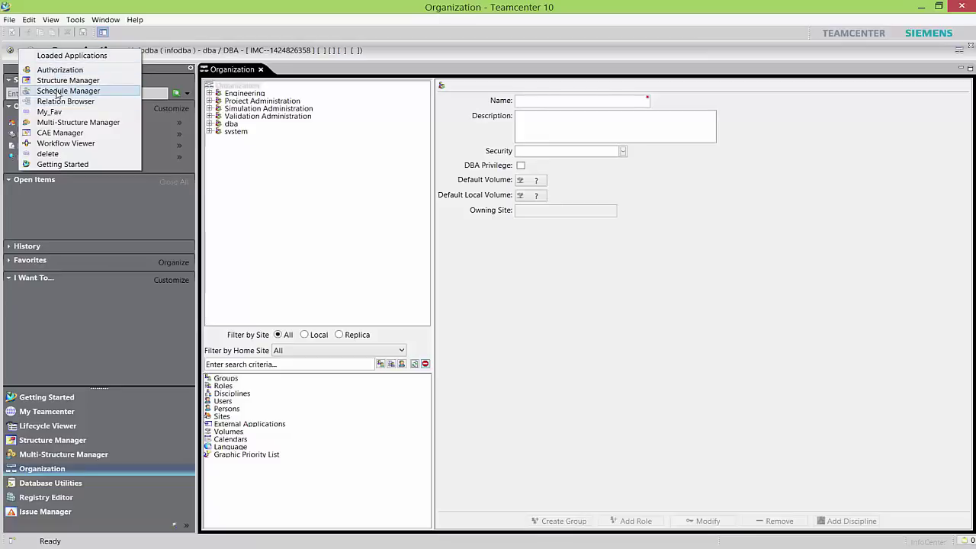
left_click(40, 51)
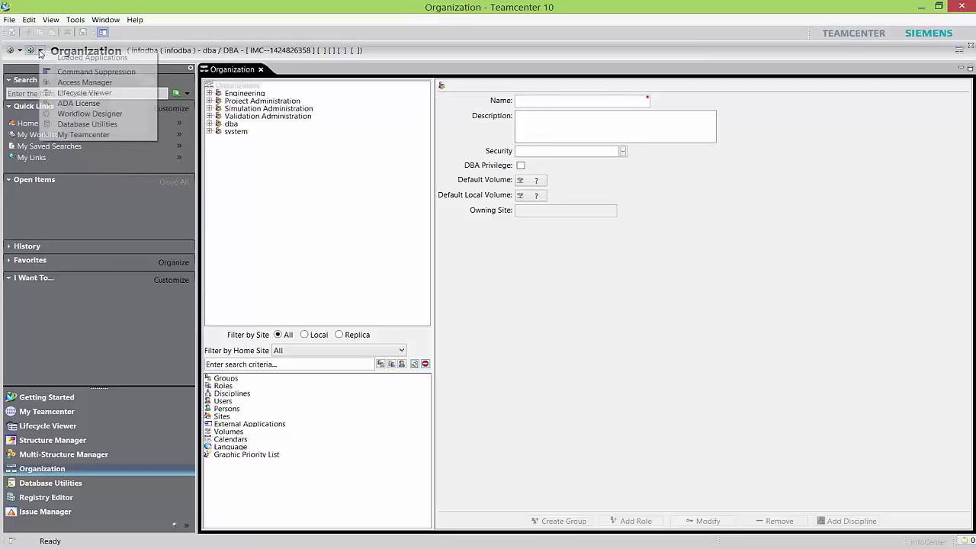
left_click(84, 135)
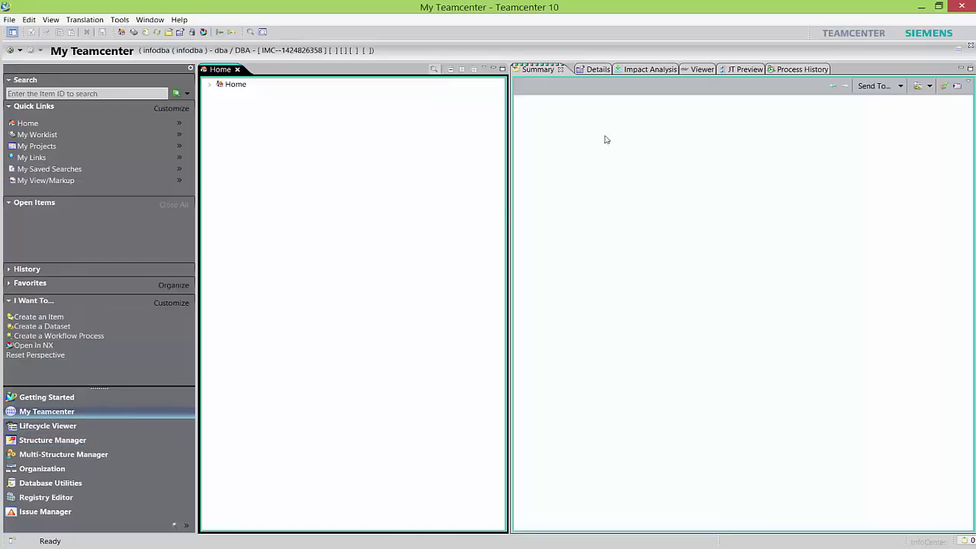
Filter the available views by "org", show the Admin Organization view in My Teamcenter and expand its Engineering group
left_click(150, 20)
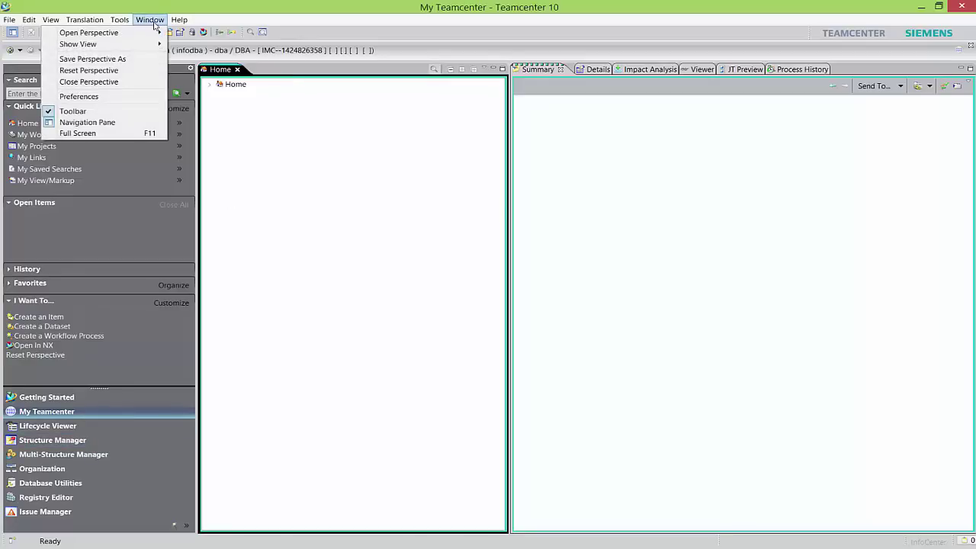
mouse_move(135, 48)
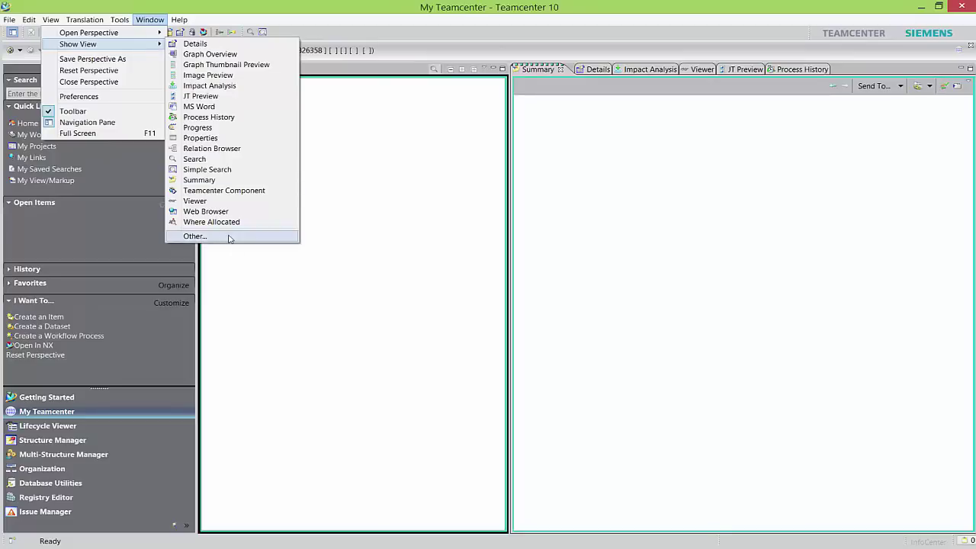
left_click(194, 236)
left_click_drag(587, 214, 587, 169)
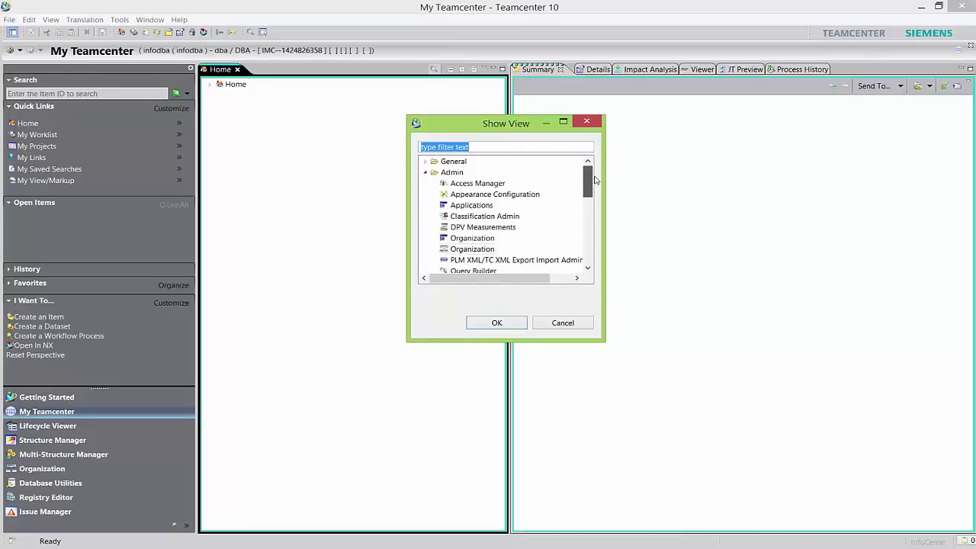
left_click(479, 147)
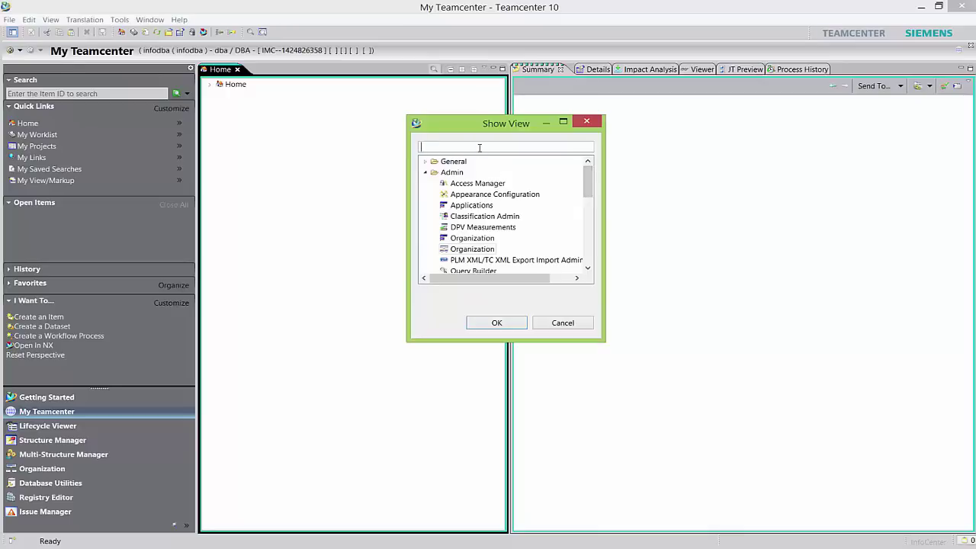
type("org")
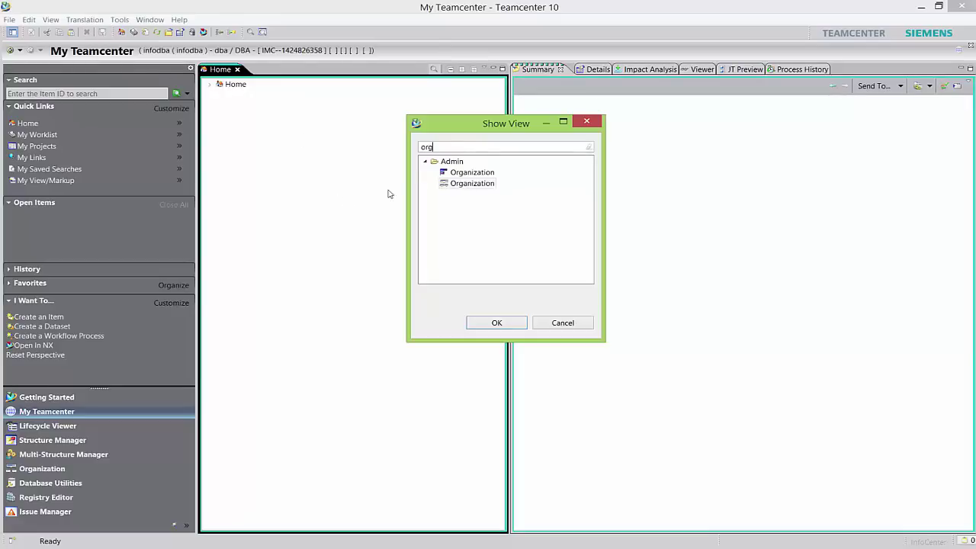
double_click(480, 184)
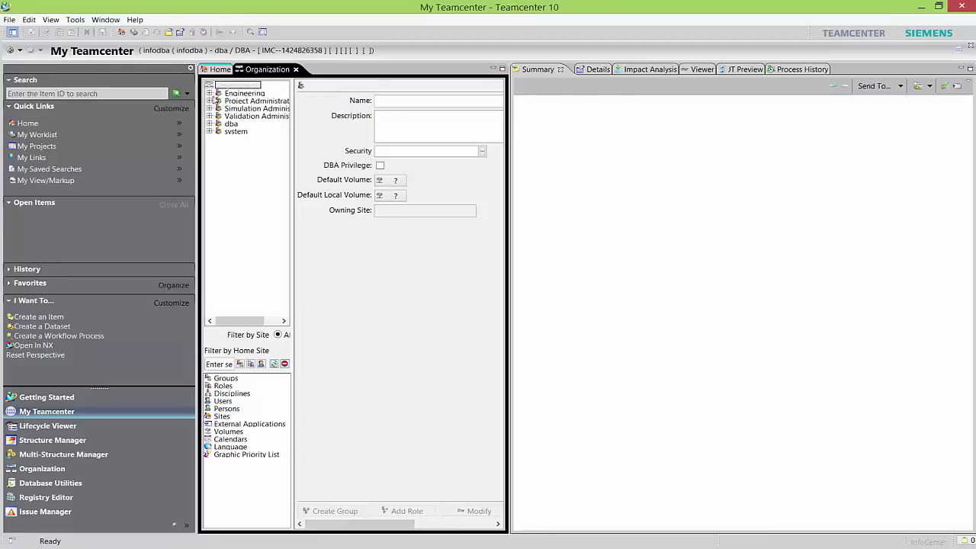
left_click(209, 93)
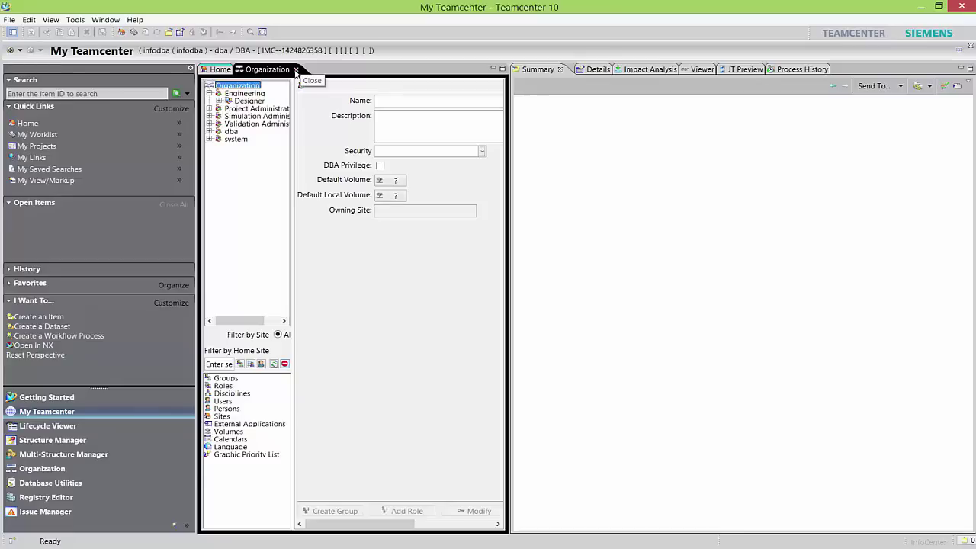
Reset the My Teamcenter perspective to its default layout to clear the added Organization view
left_click(105, 20)
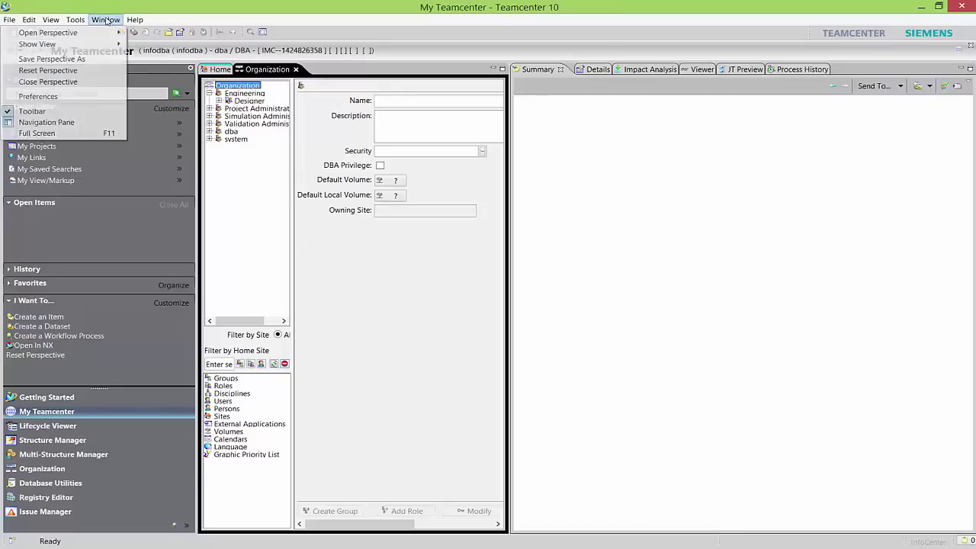
left_click(46, 70)
left_click(538, 290)
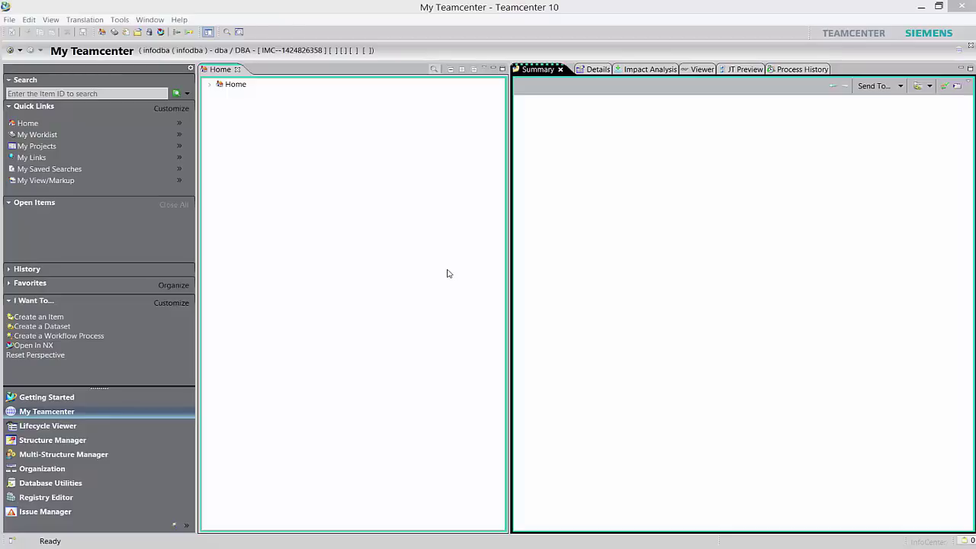
Customize the toolbar by adding the Reset Perspective command from the Window group, and run the command from the toolbar
right_click(259, 34)
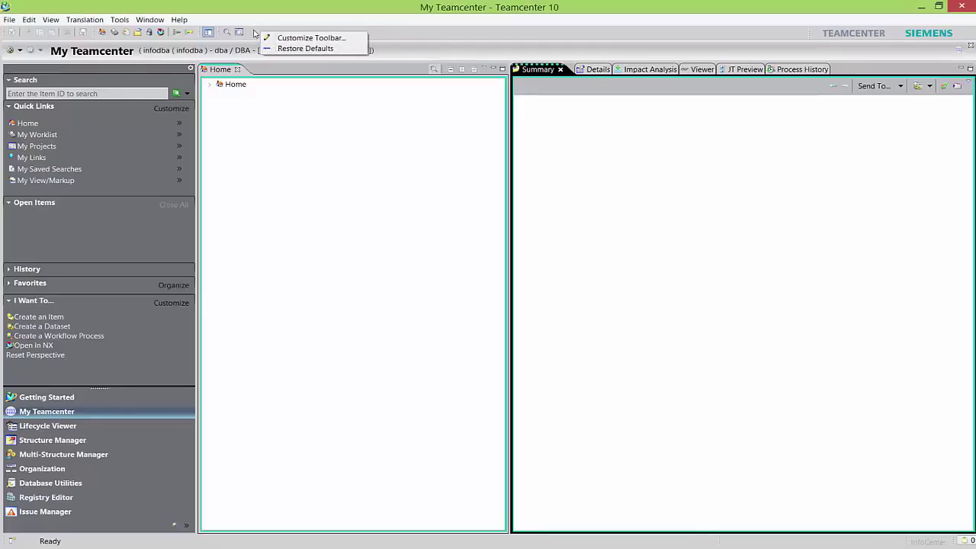
left_click(296, 39)
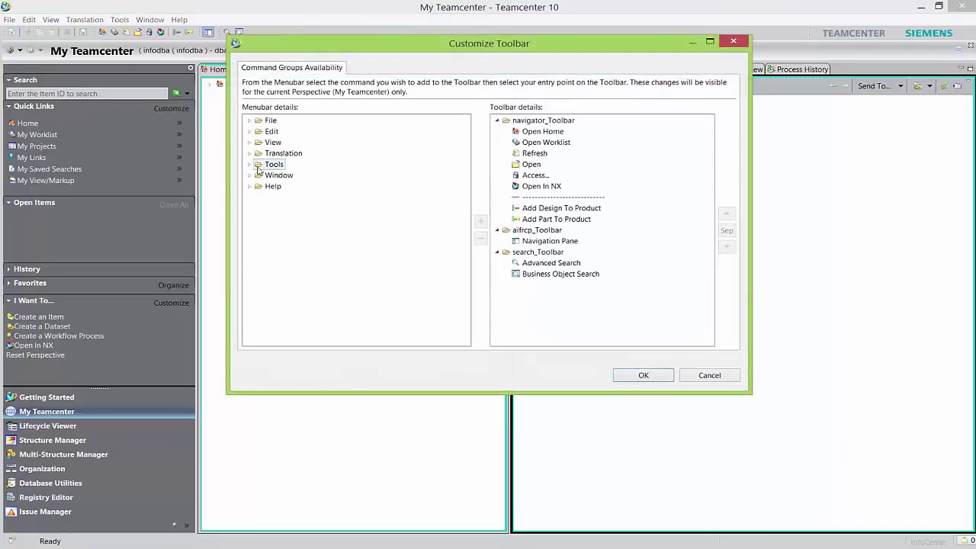
left_click(250, 176)
left_click(304, 219)
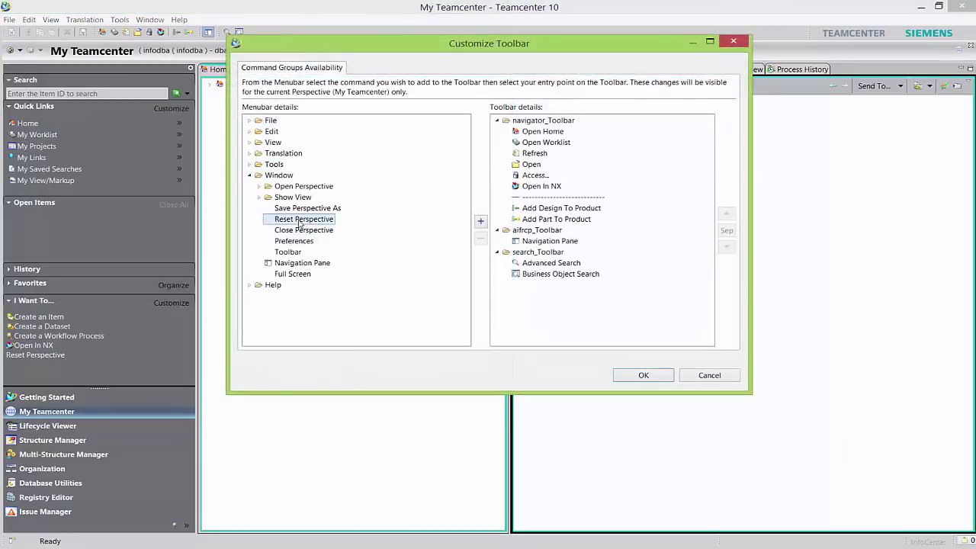
left_click(481, 221)
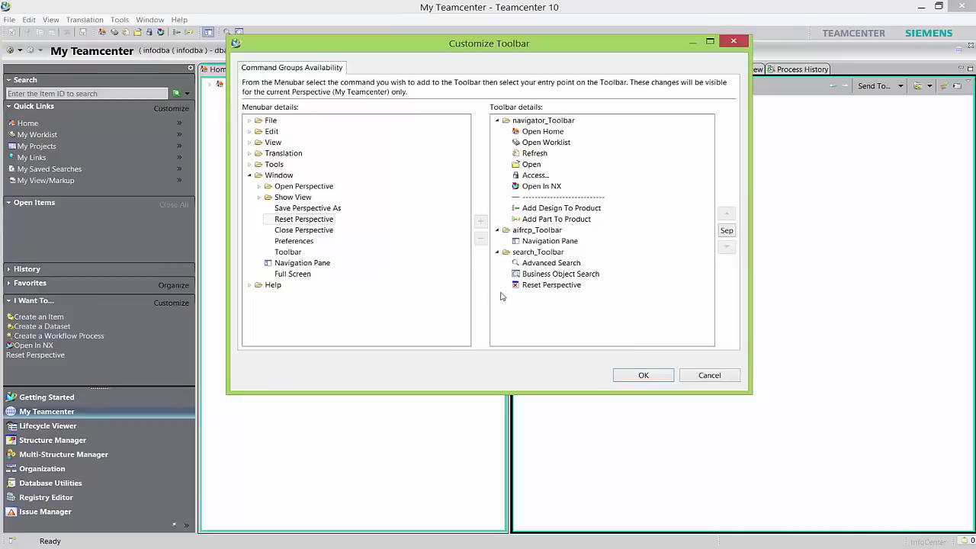
left_click(645, 375)
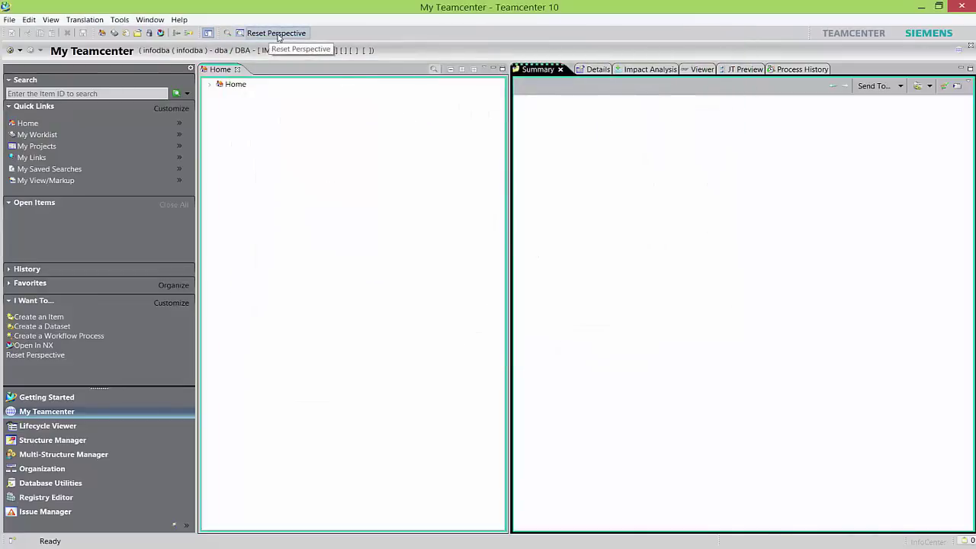
left_click(278, 37)
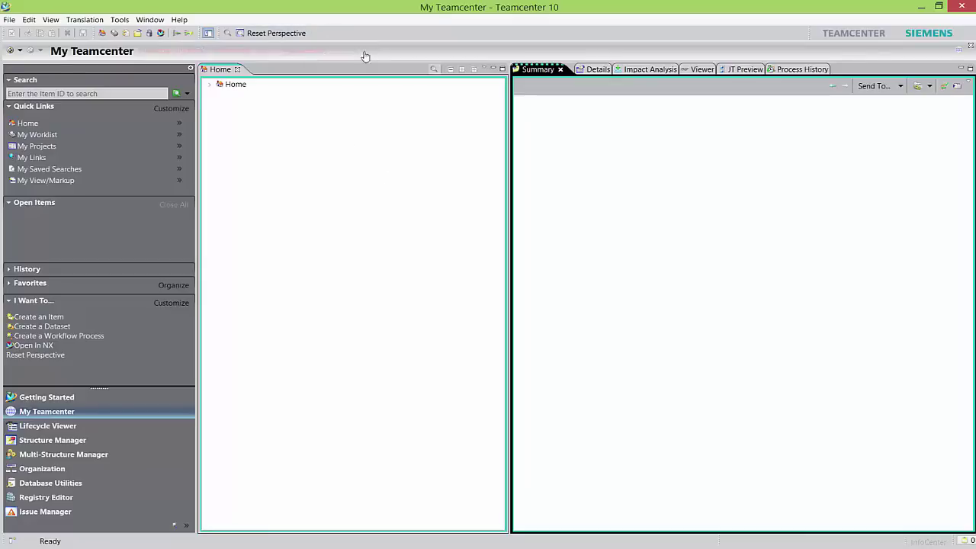
Save the current My Teamcenter perspective as a new perspective named Test
left_click(154, 20)
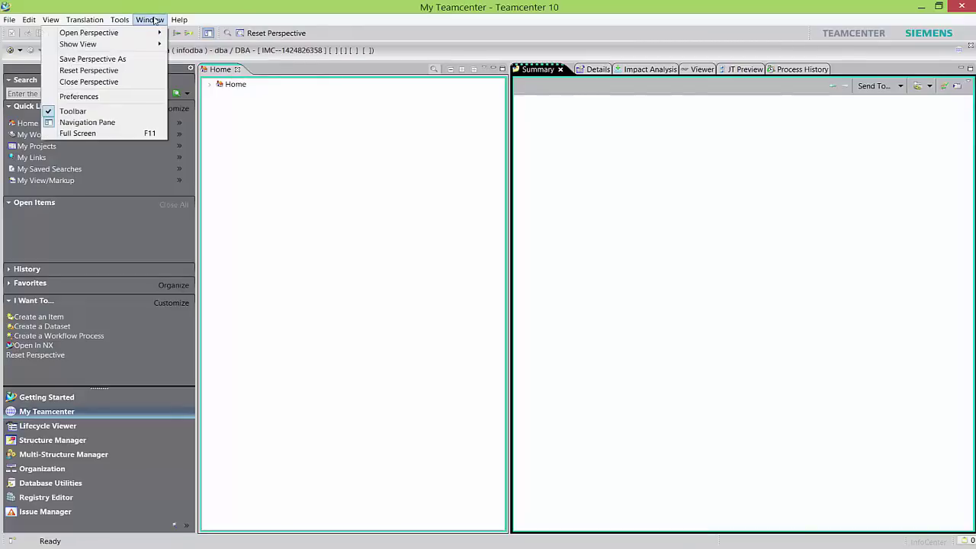
left_click(120, 62)
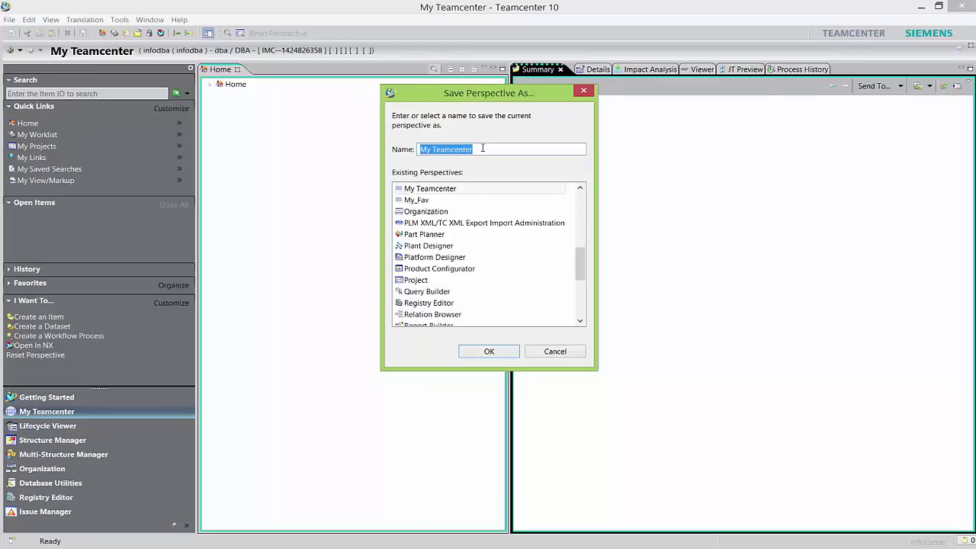
type("Test")
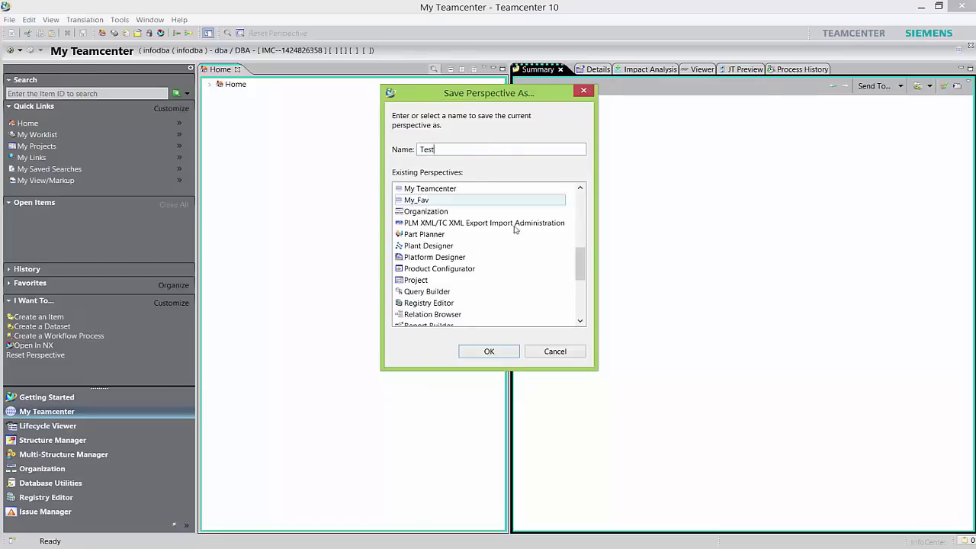
left_click(488, 352)
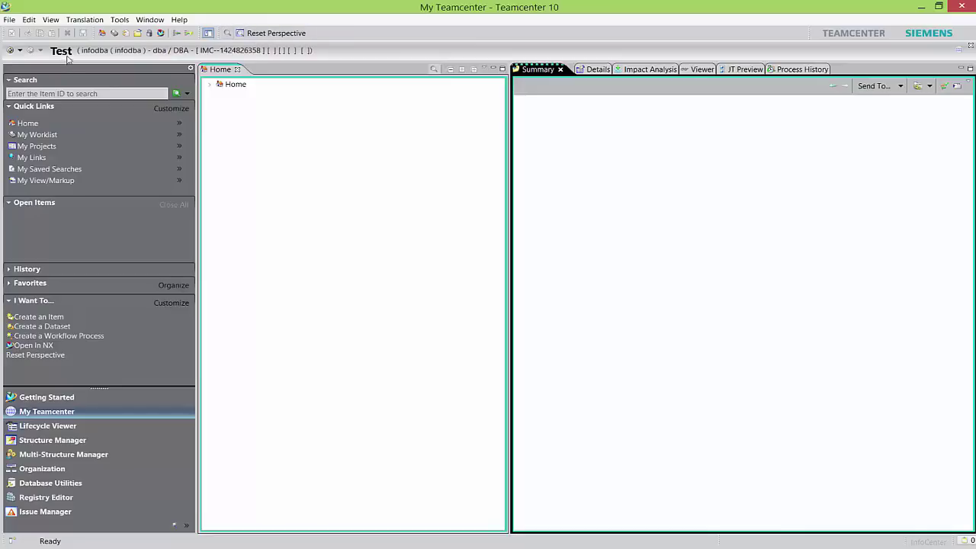
Show the Organization view from the full list of views in the Test perspective
left_click(149, 20)
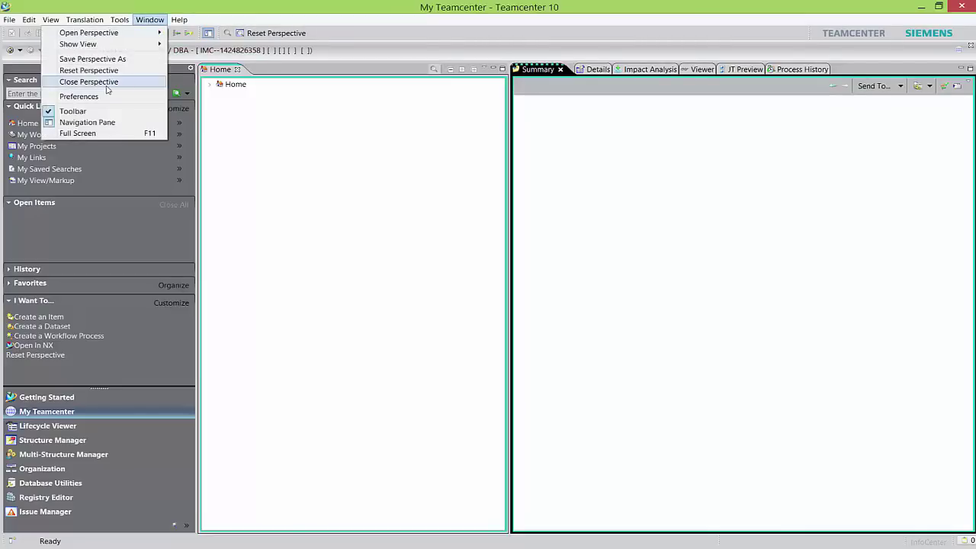
mouse_move(105, 46)
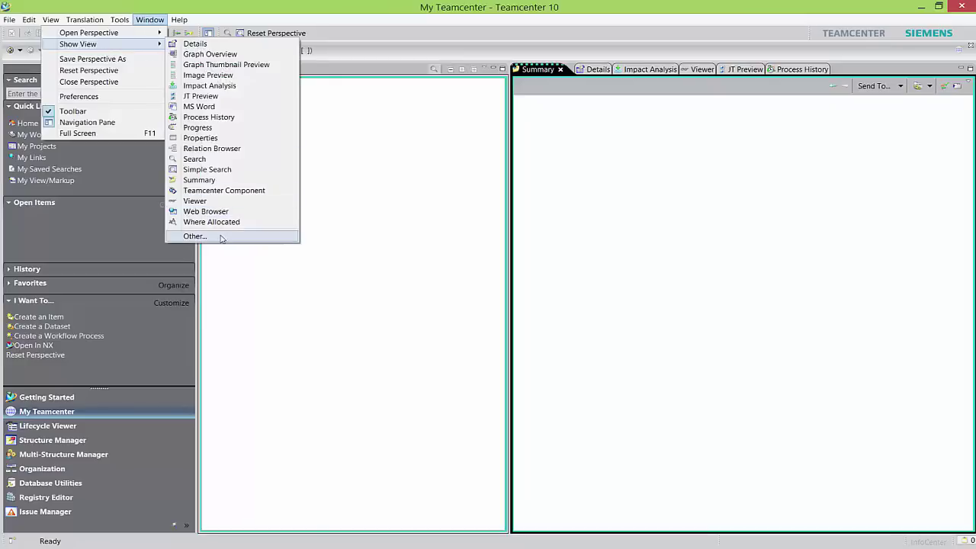
left_click(221, 238)
left_click(495, 161)
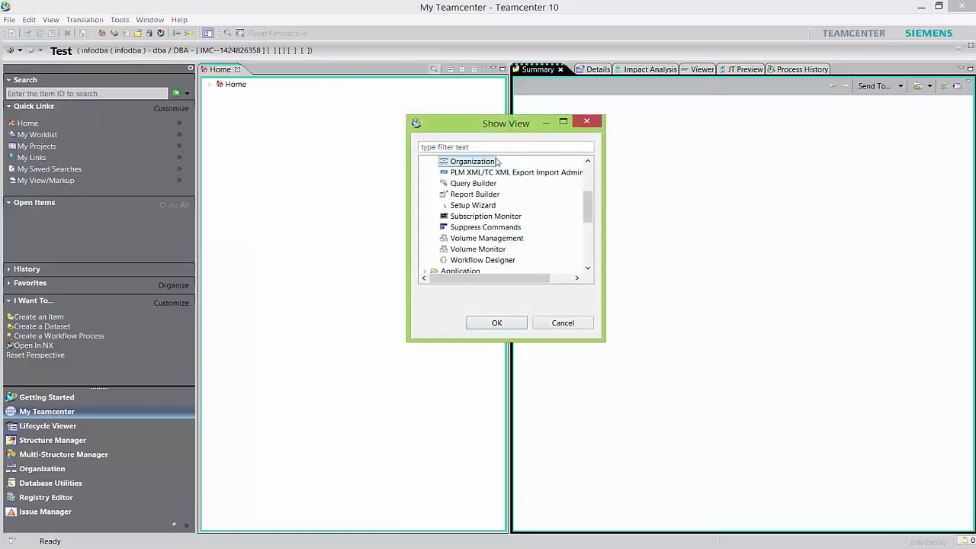
left_click(509, 322)
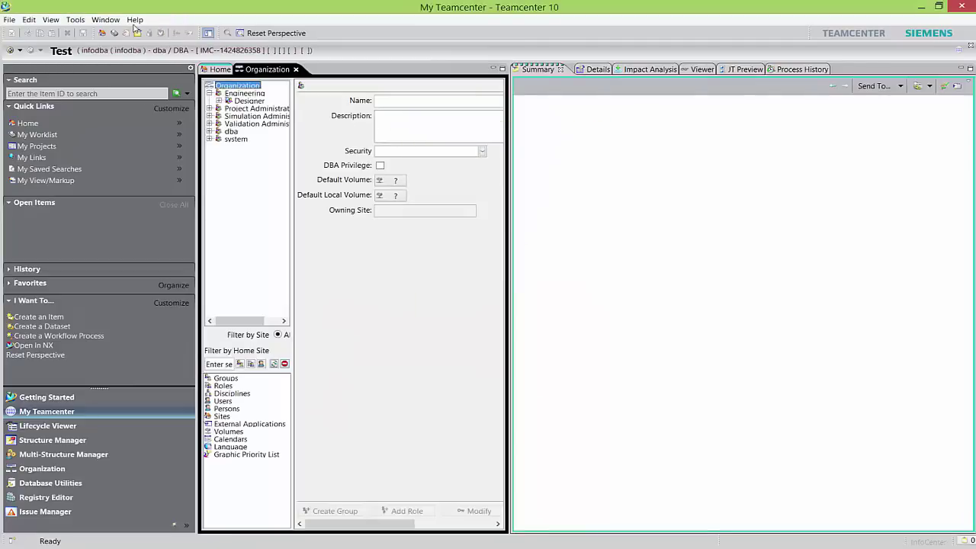
Add the Database Utilities view from the Utilities group to the Test perspective, and bring the Organization view back to the front
left_click(105, 19)
mouse_move(85, 47)
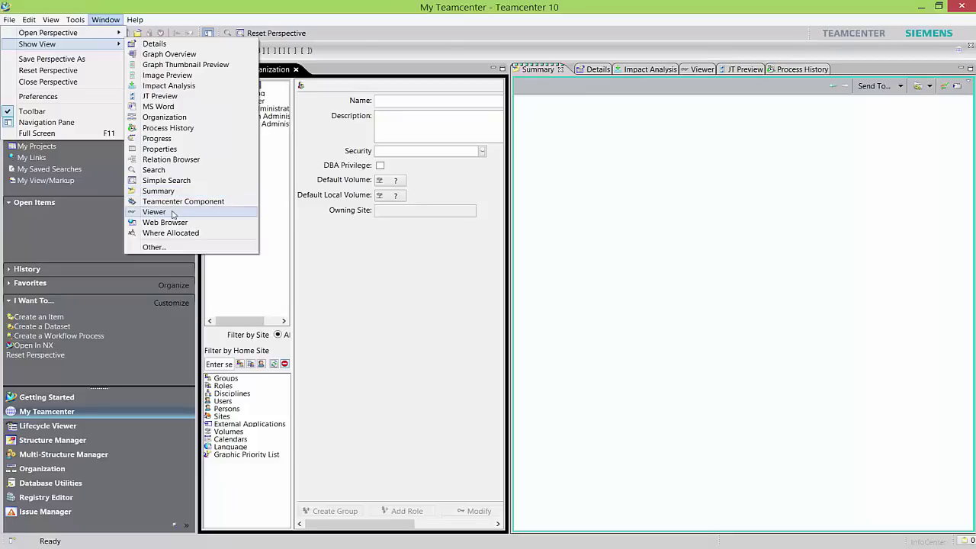
left_click(155, 247)
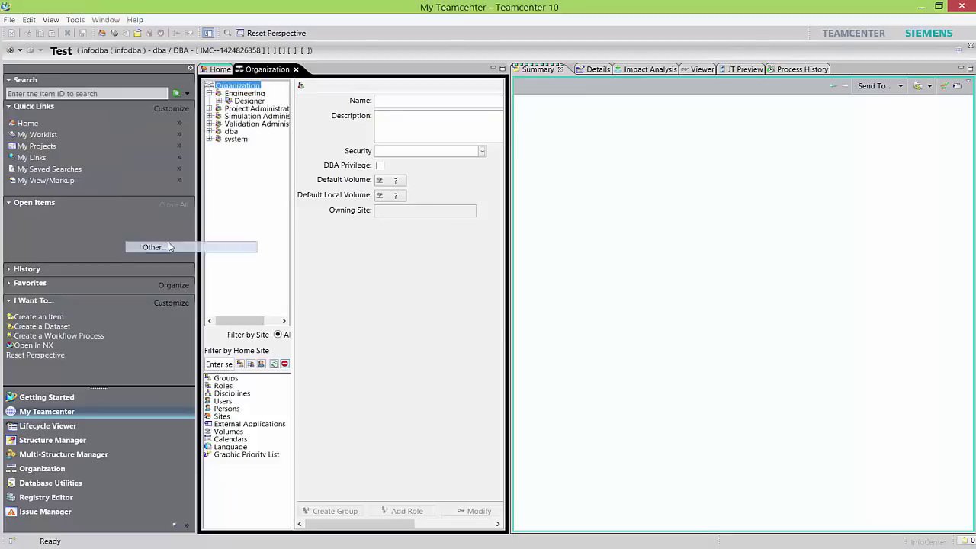
left_click_drag(588, 207, 585, 242)
left_click(425, 260)
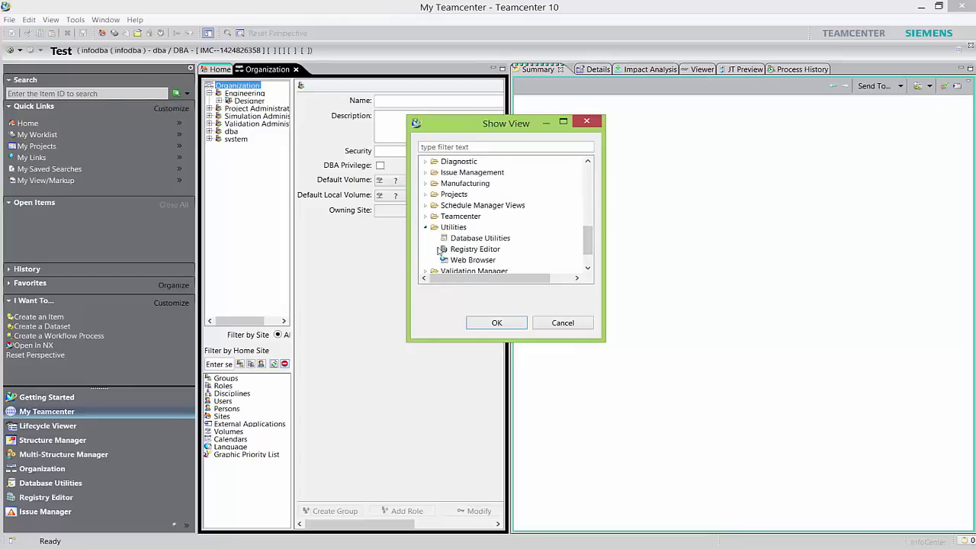
left_click(478, 238)
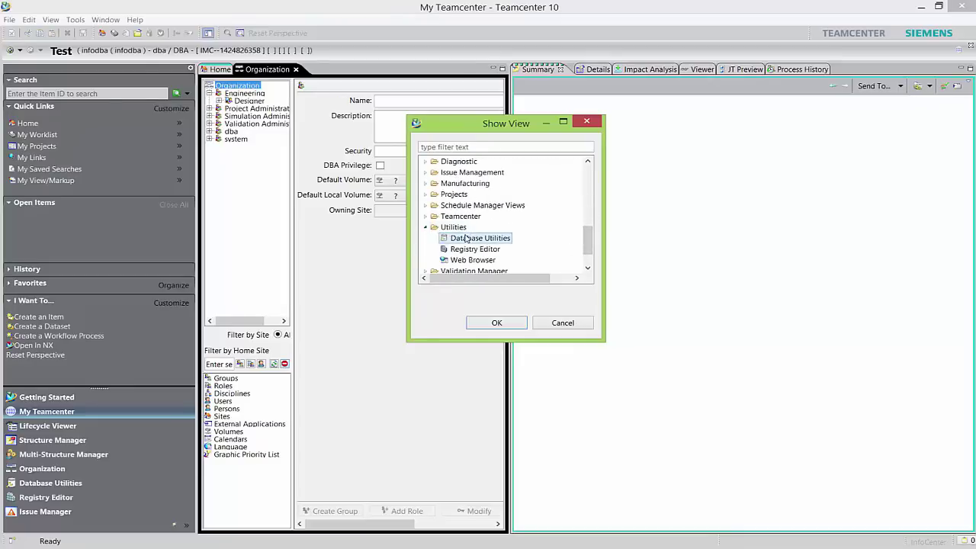
left_click(496, 323)
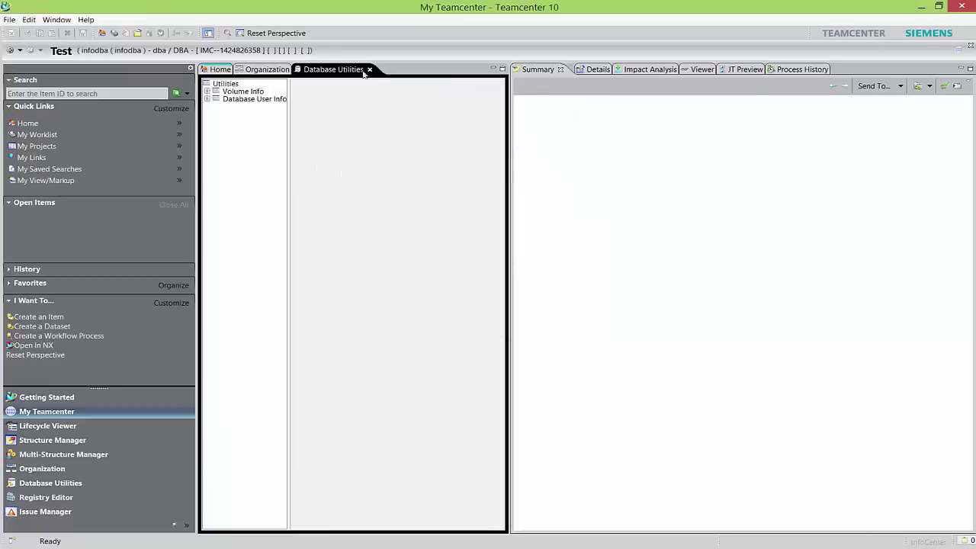
left_click(248, 71)
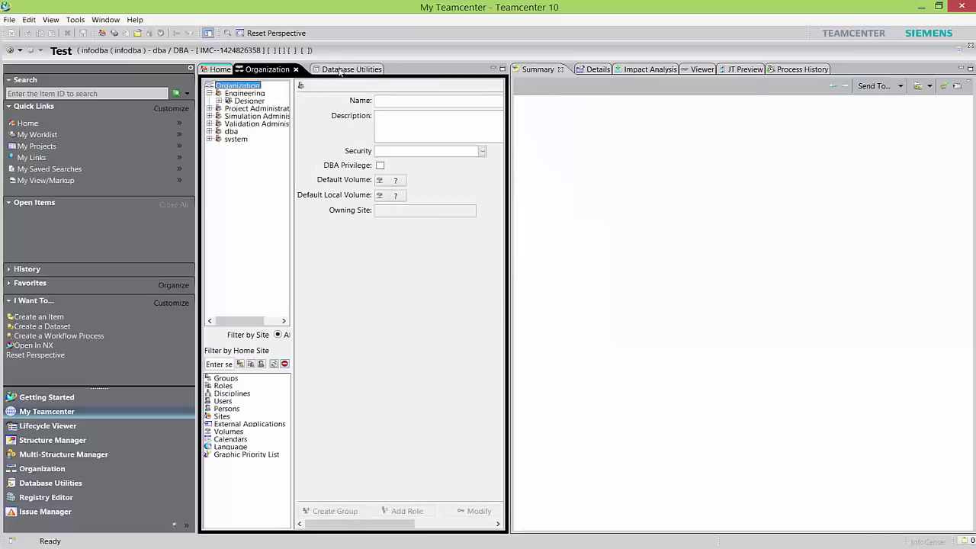
left_click(339, 70)
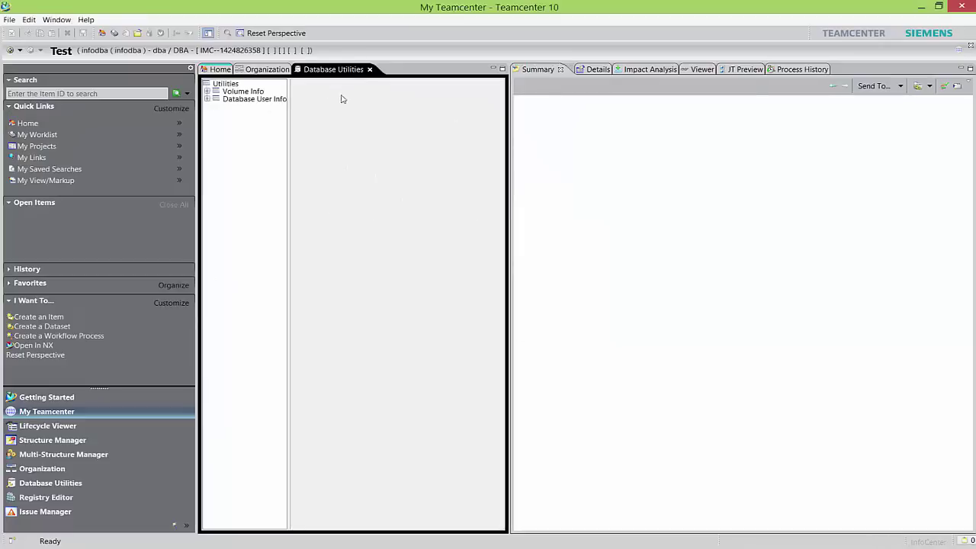
left_click(261, 71)
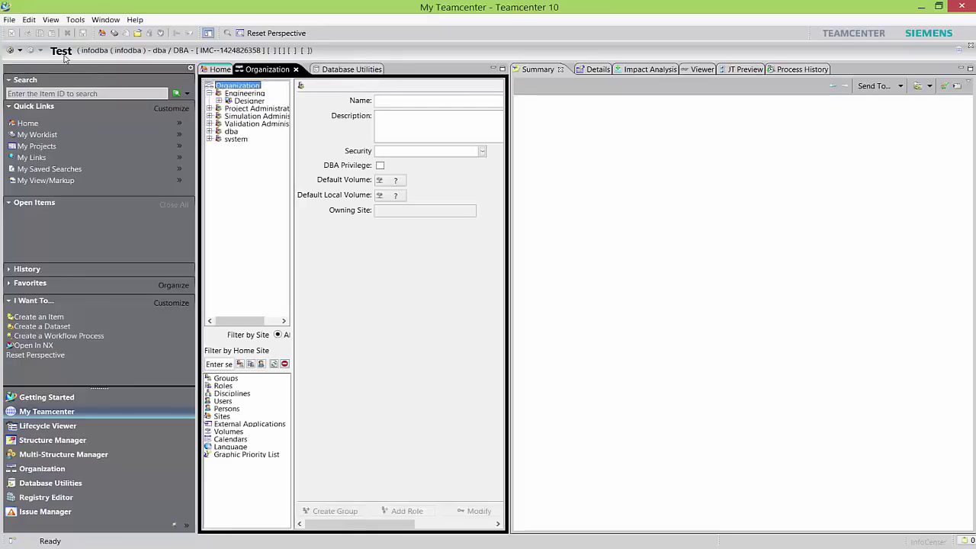
Save the current perspective layout under the existing name Test, overwriting the previous version
left_click(104, 21)
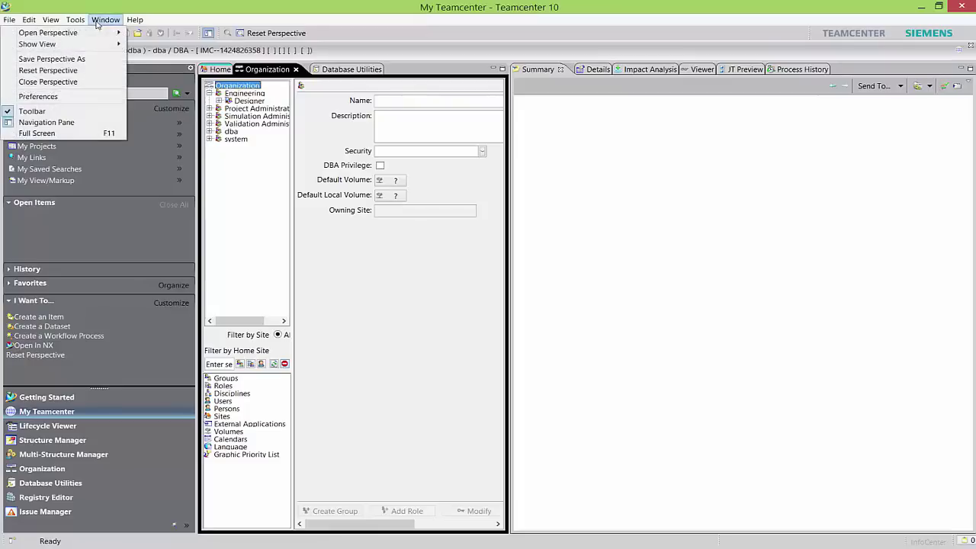
left_click(58, 59)
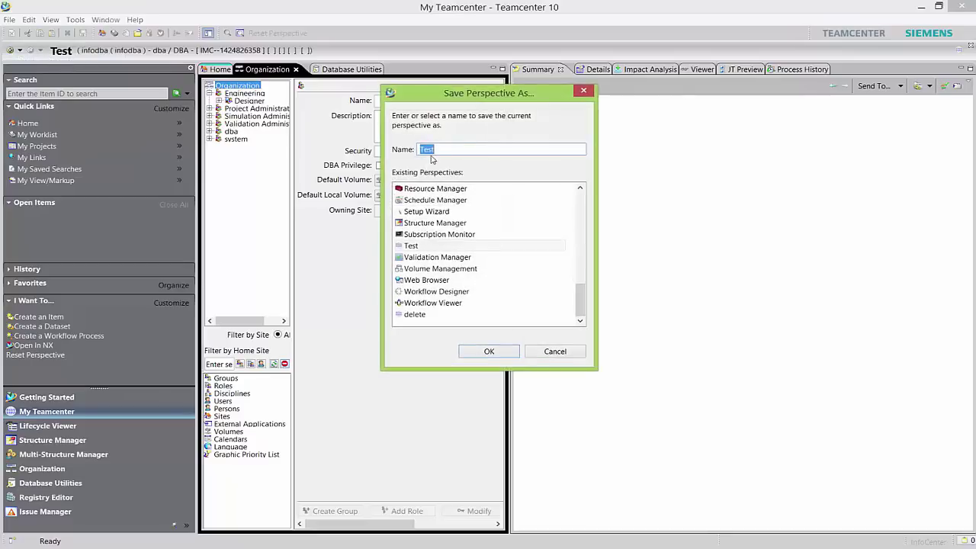
left_click(441, 150)
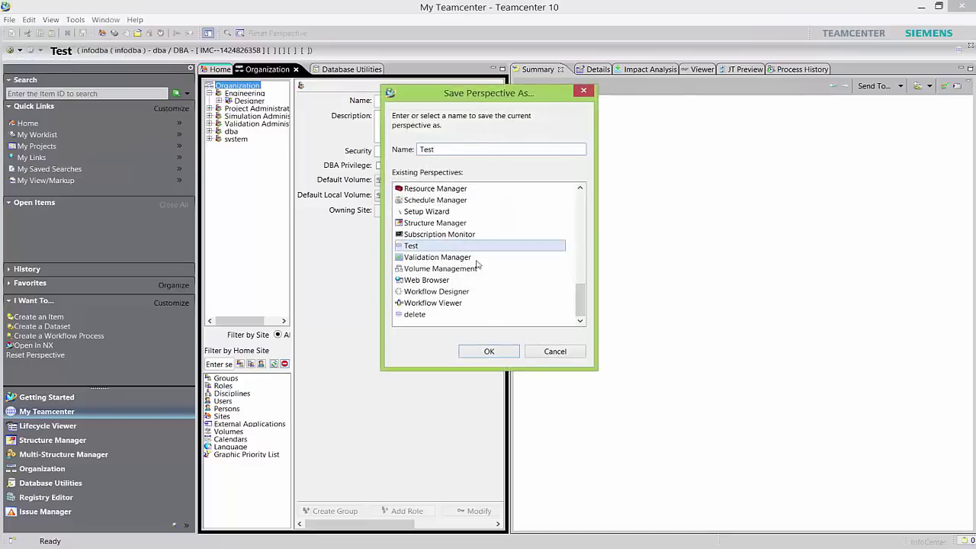
left_click(489, 349)
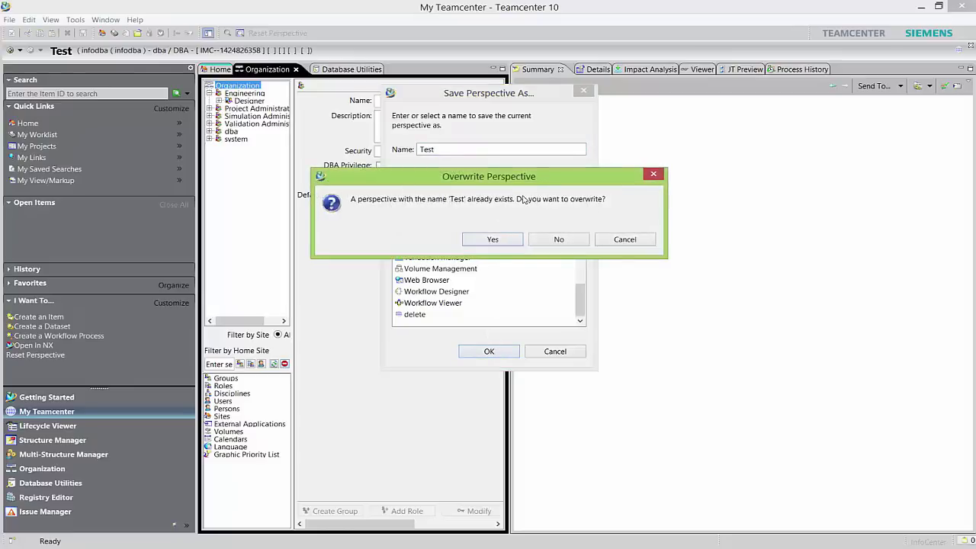
left_click(511, 240)
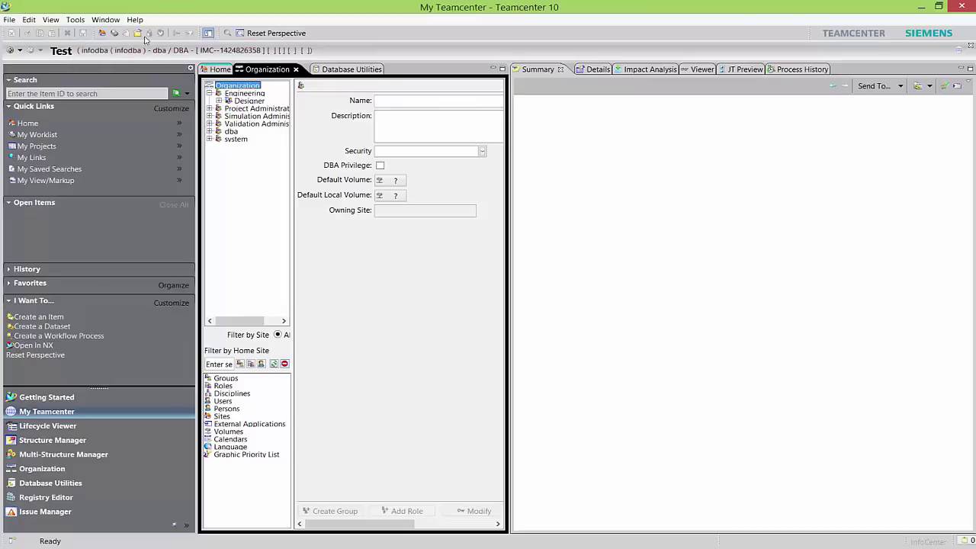
Open the My Teamcenter perspective, and reopen the saved Test perspective from the full list of perspectives
left_click(105, 19)
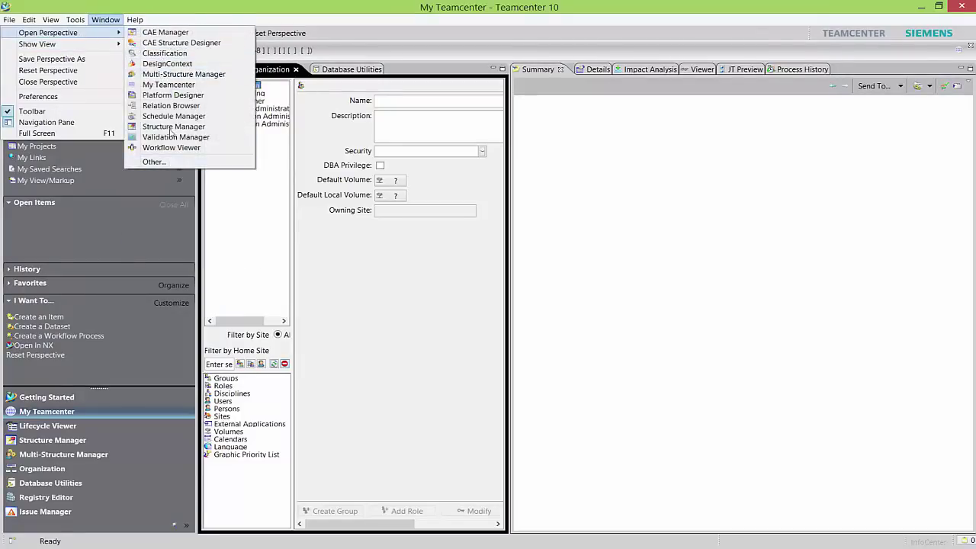
left_click(169, 85)
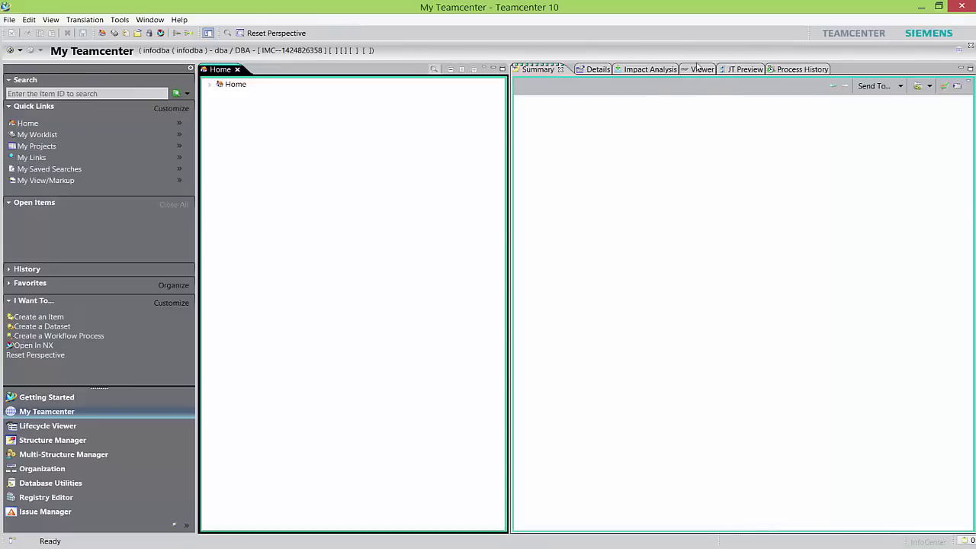
left_click(153, 20)
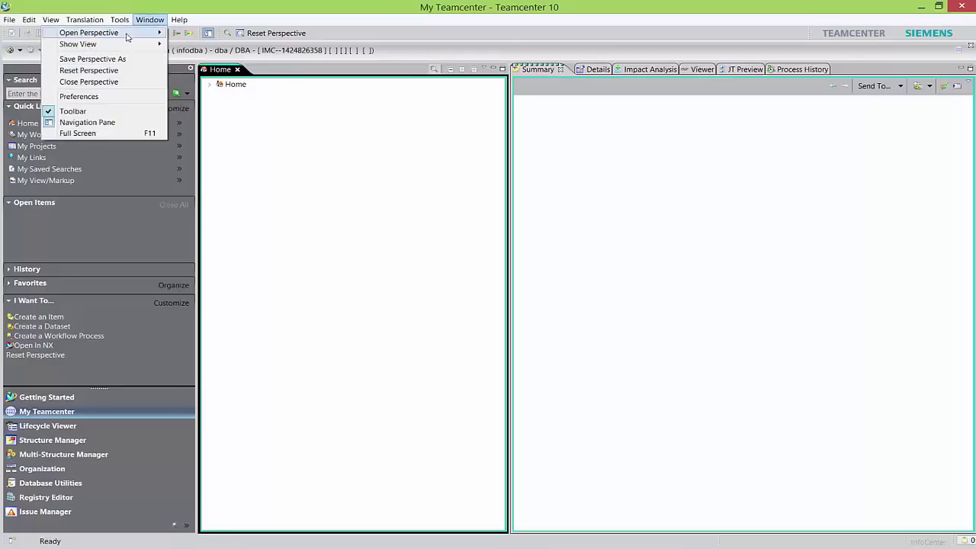
mouse_move(126, 37)
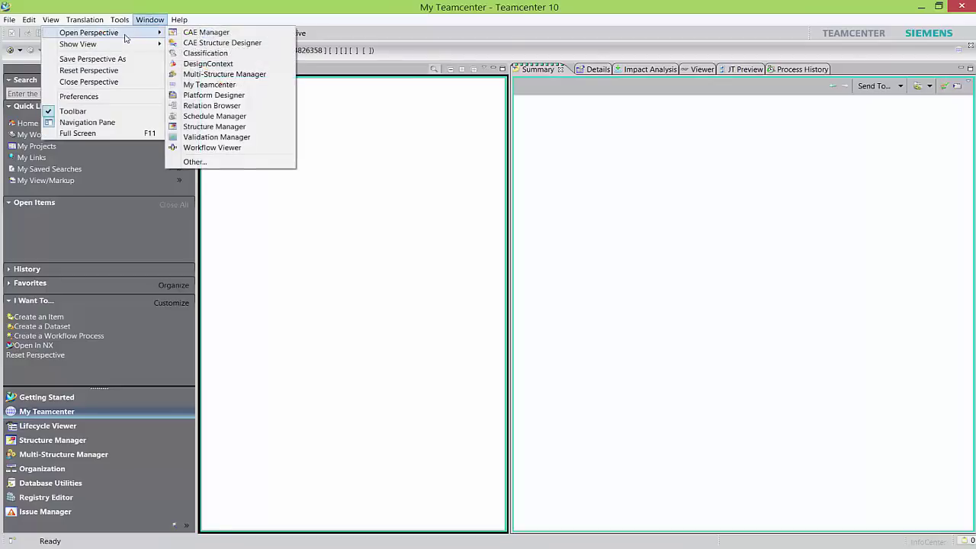
left_click(211, 162)
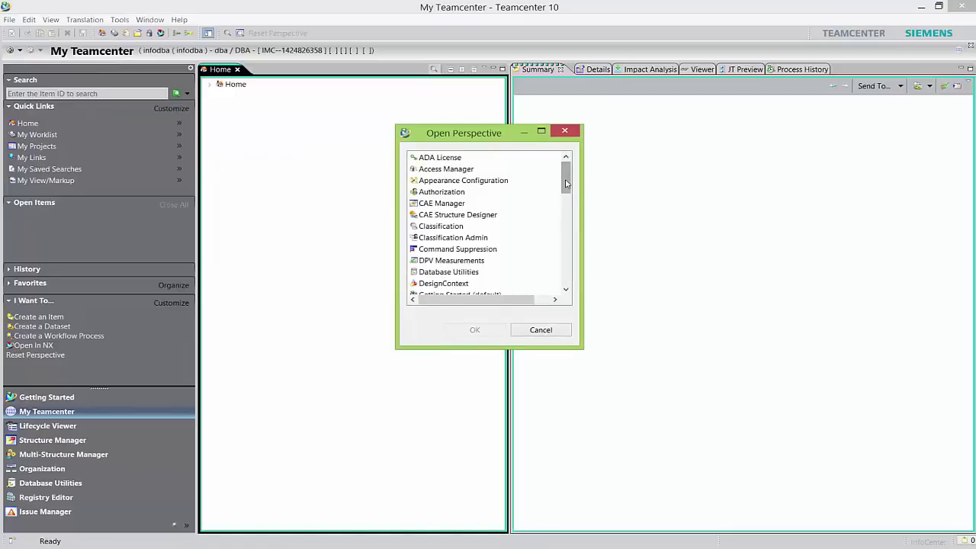
left_click_drag(566, 169, 548, 277)
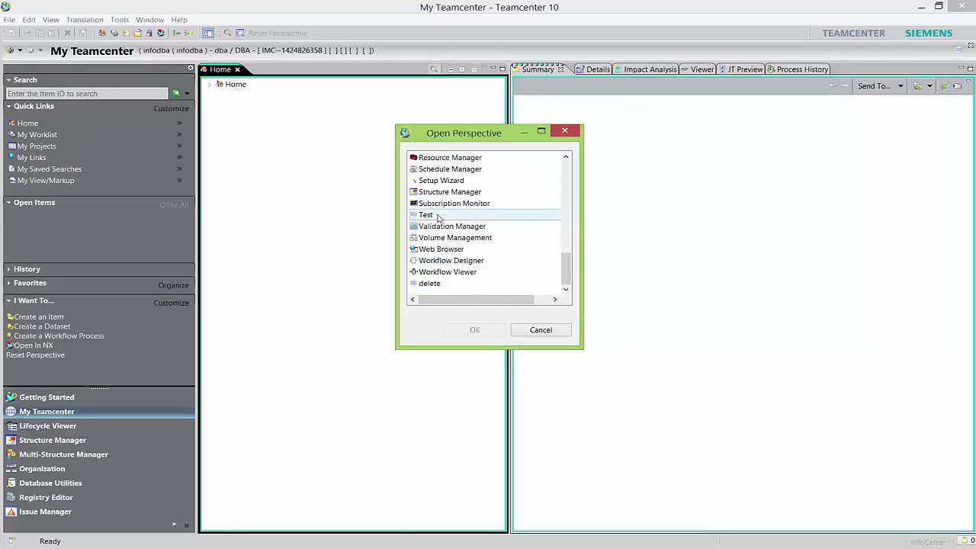
left_click(438, 216)
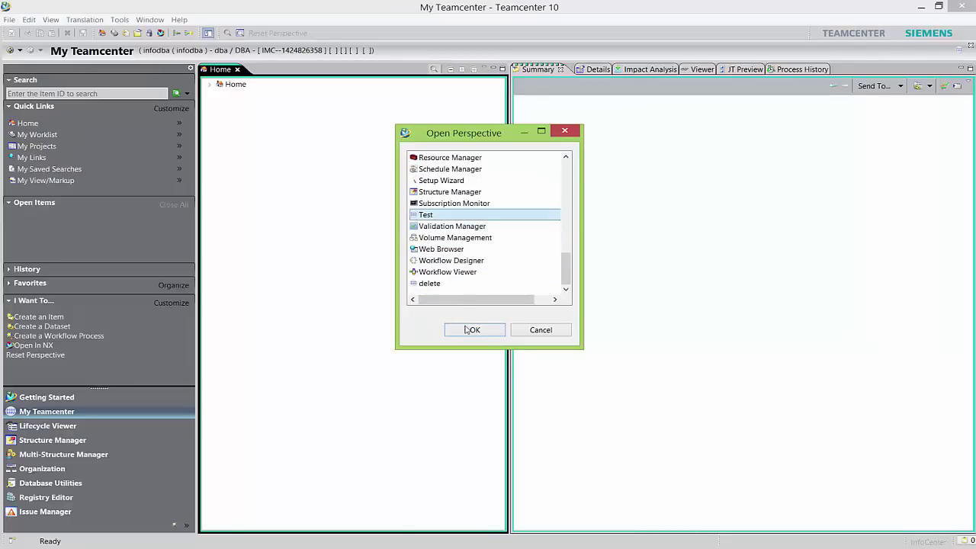
left_click(472, 330)
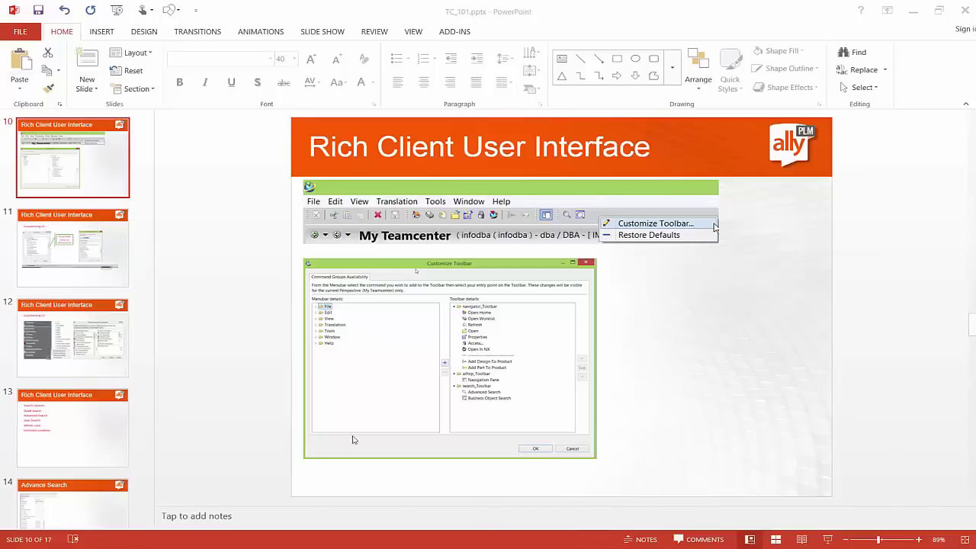
Go through the Rich Client User Interface slides from slide 11 on customizing the UI to slide 13 on search options
left_click(83, 232)
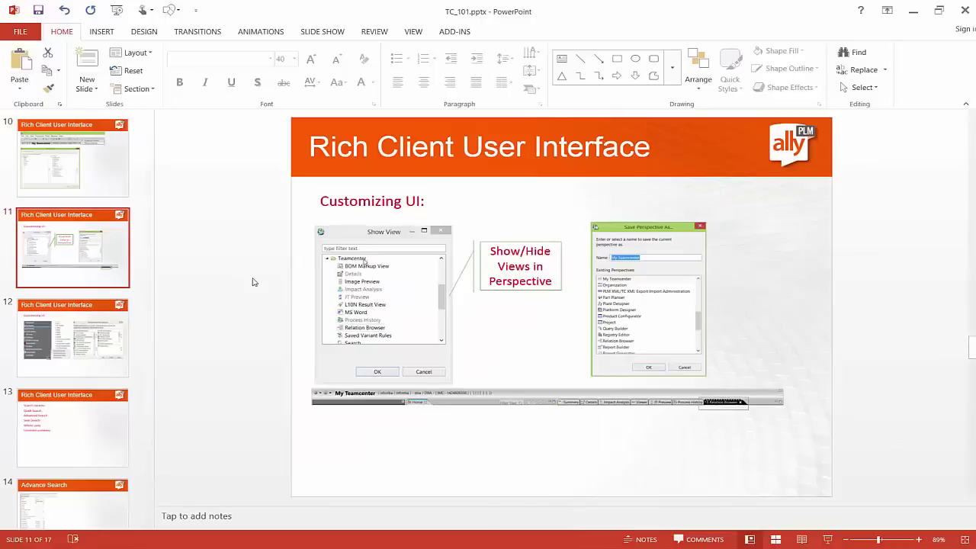
scroll(254, 282, "down", 1)
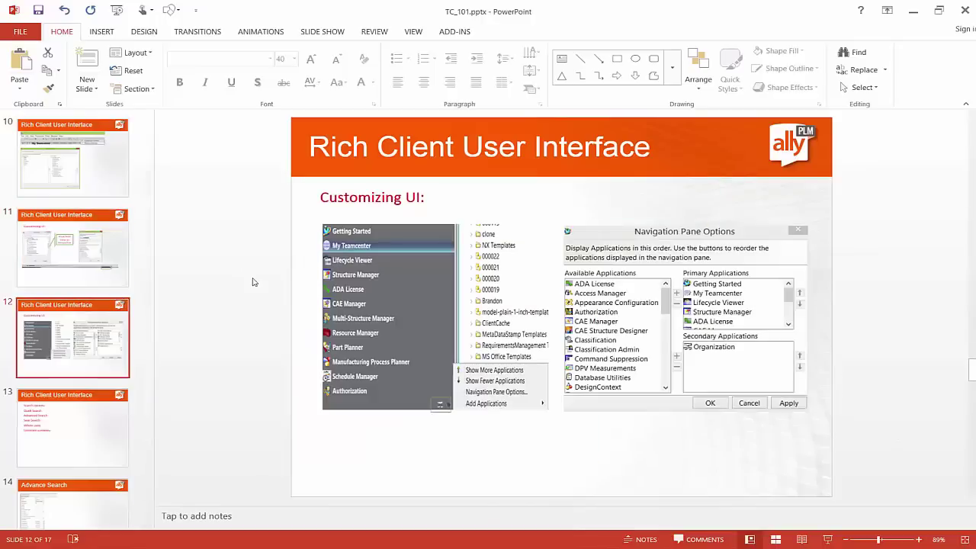
scroll(254, 282, "down", 1)
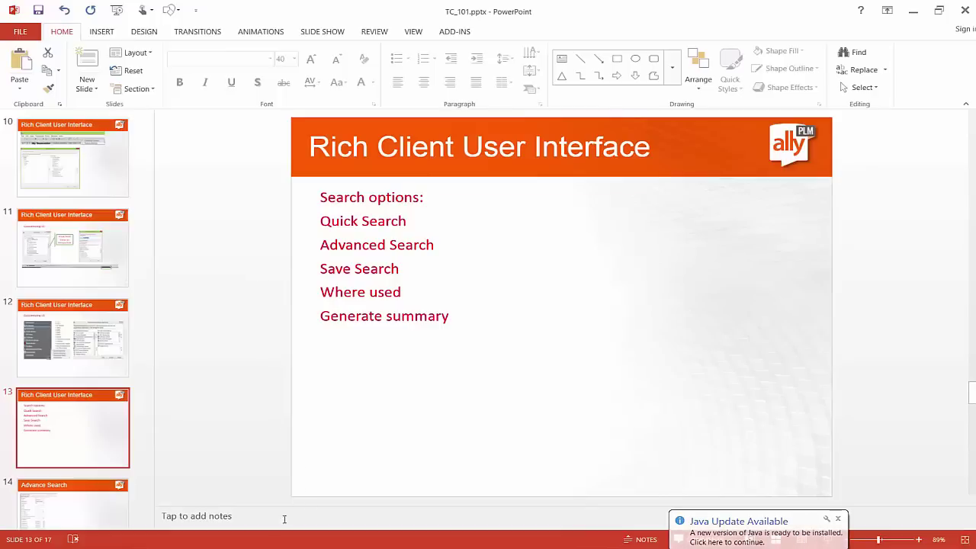
Switch to Teamcenter, open the My Teamcenter perspective and expand the Home folder to view its contents
key("alt+Tab")
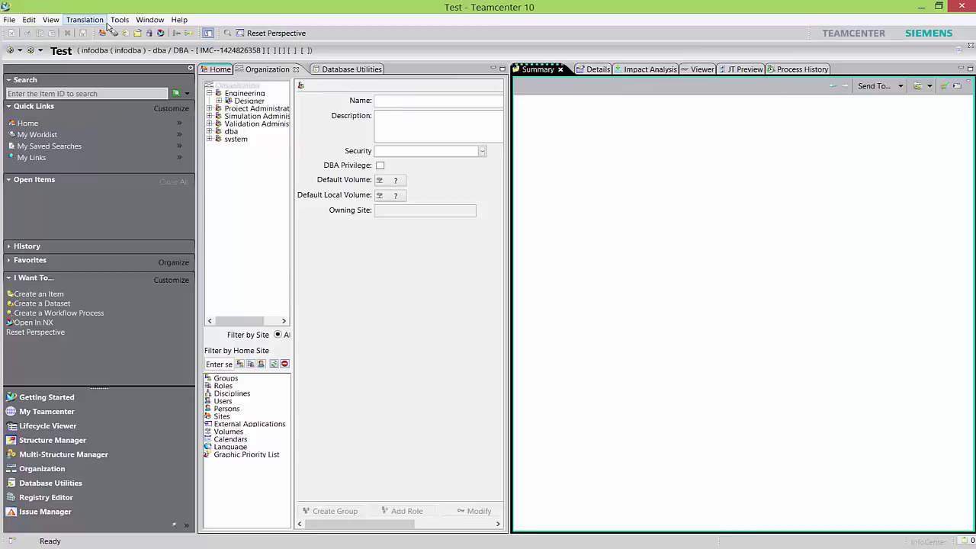
left_click(146, 21)
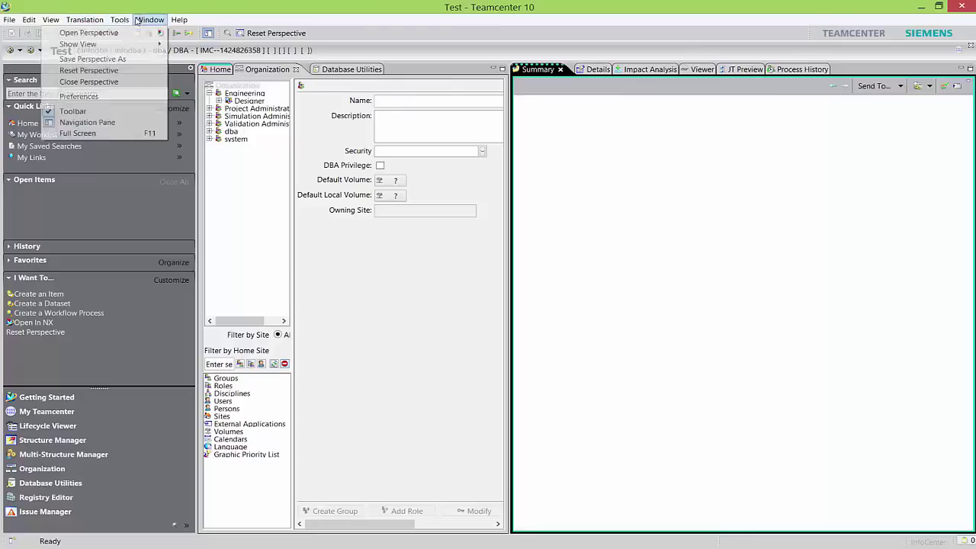
mouse_move(132, 21)
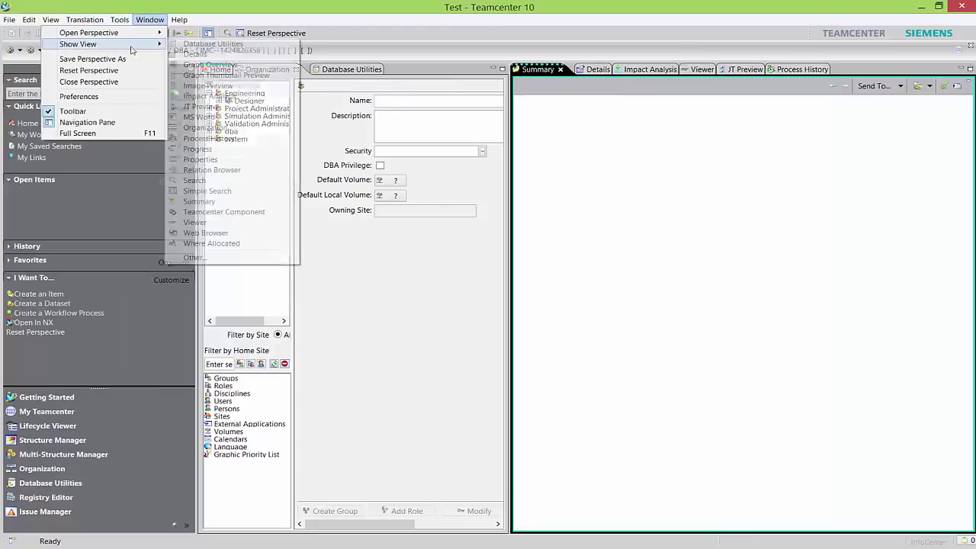
mouse_move(123, 44)
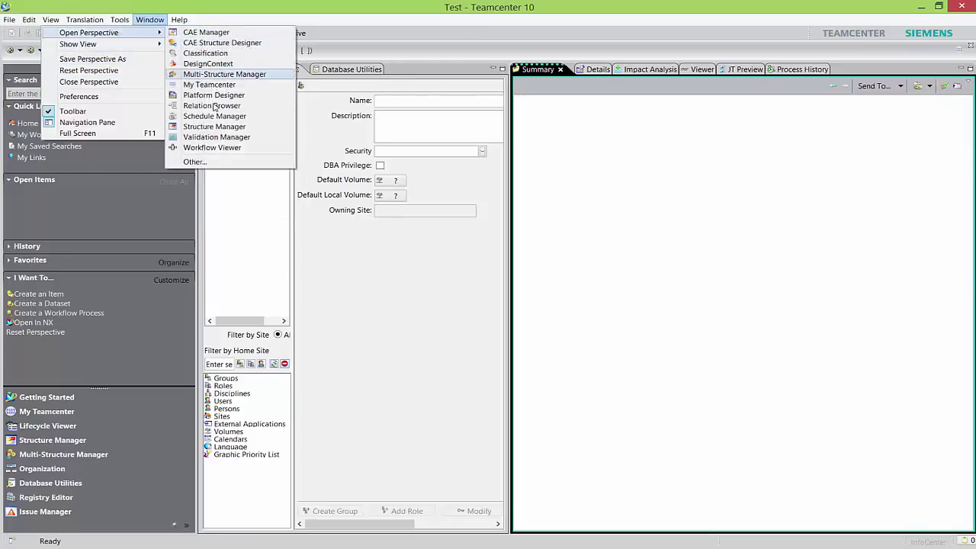
left_click(209, 84)
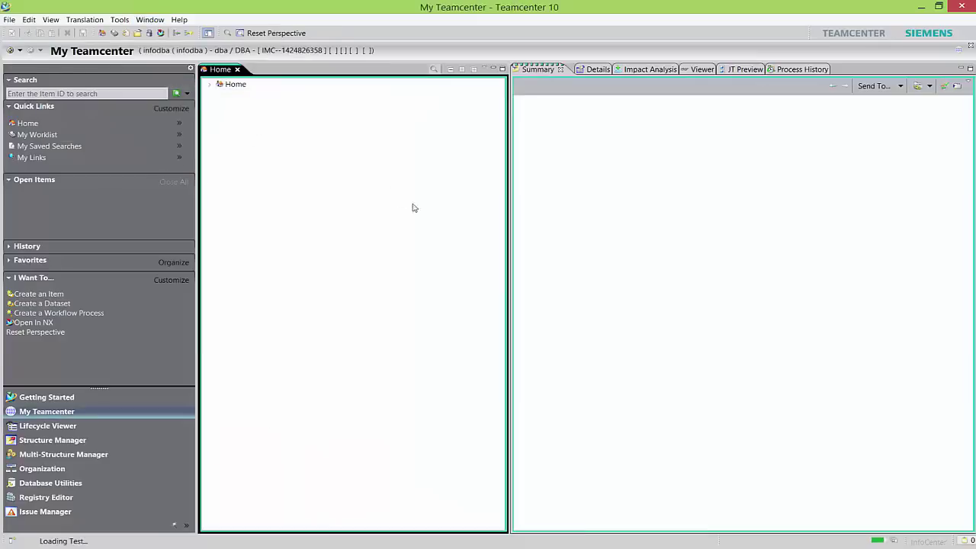
left_click(208, 85)
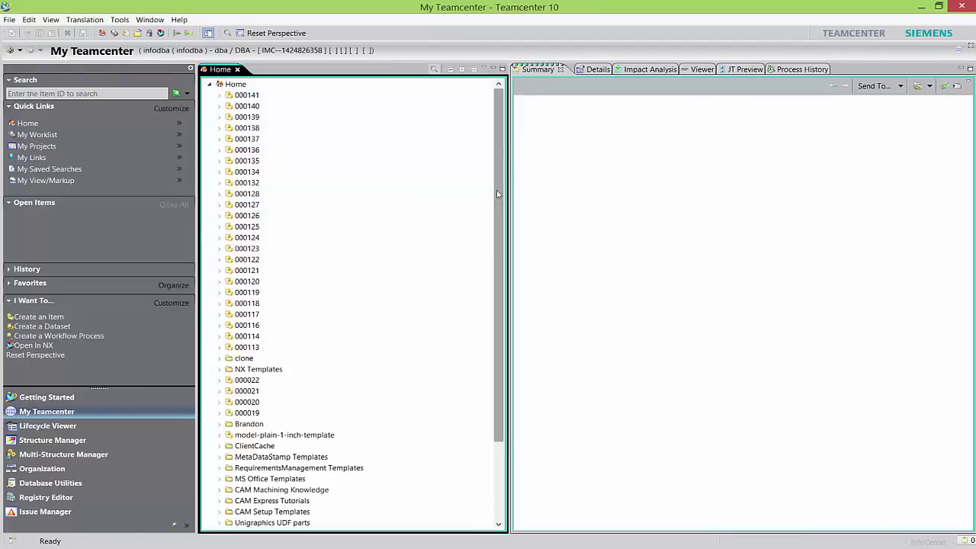
left_click_drag(499, 198, 504, 140)
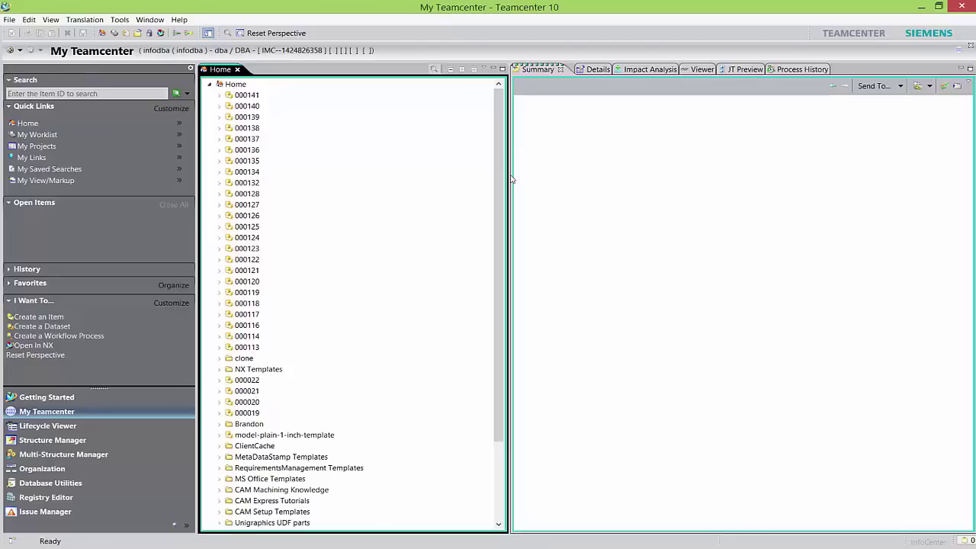
Expand item 000141 and its revision 000141/A;1 in the Home folder to view their contents, and collapse both again
left_click(219, 95)
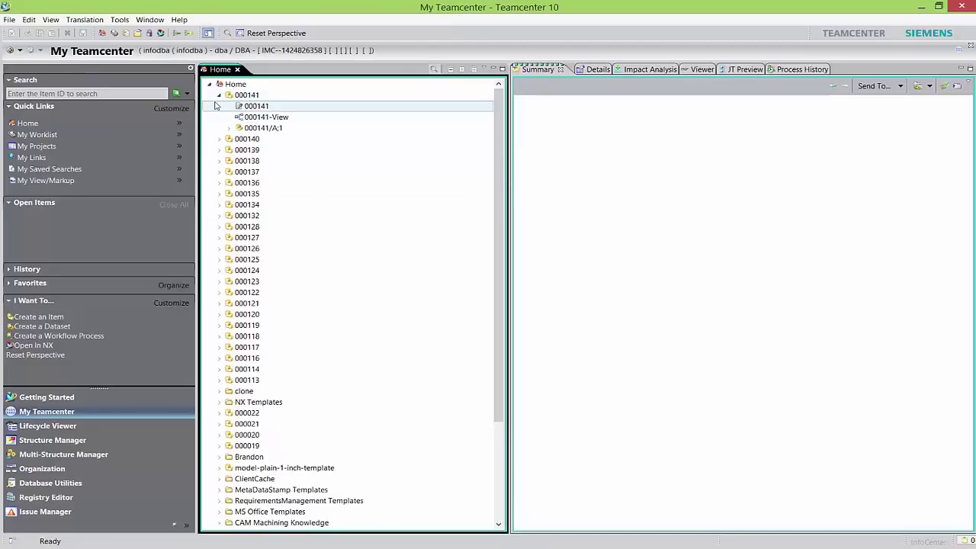
left_click(228, 128)
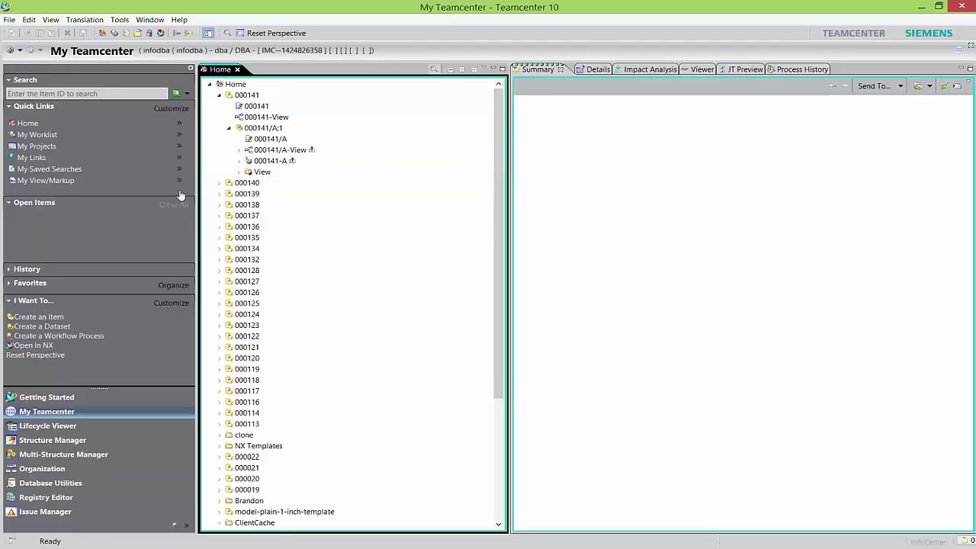
left_click(209, 84)
left_click(209, 85)
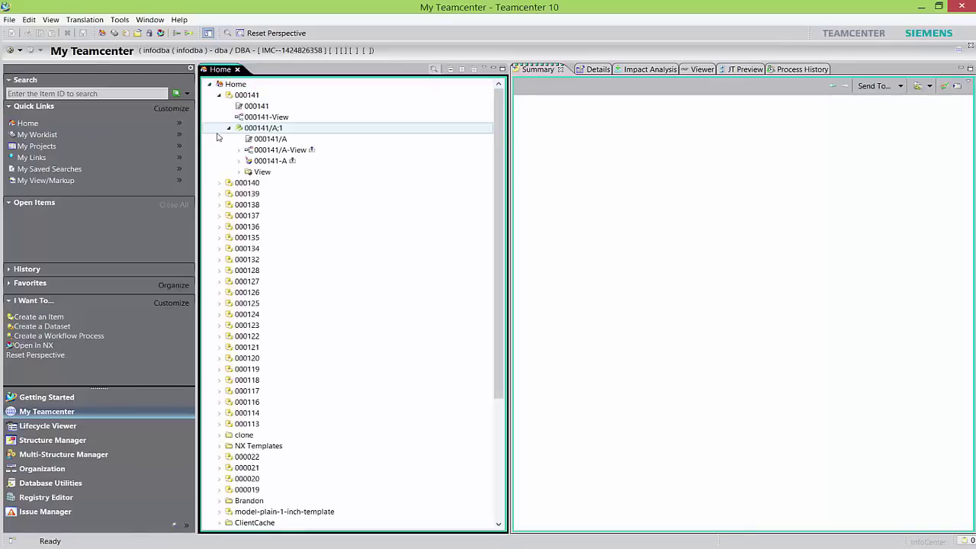
left_click(229, 127)
left_click(219, 96)
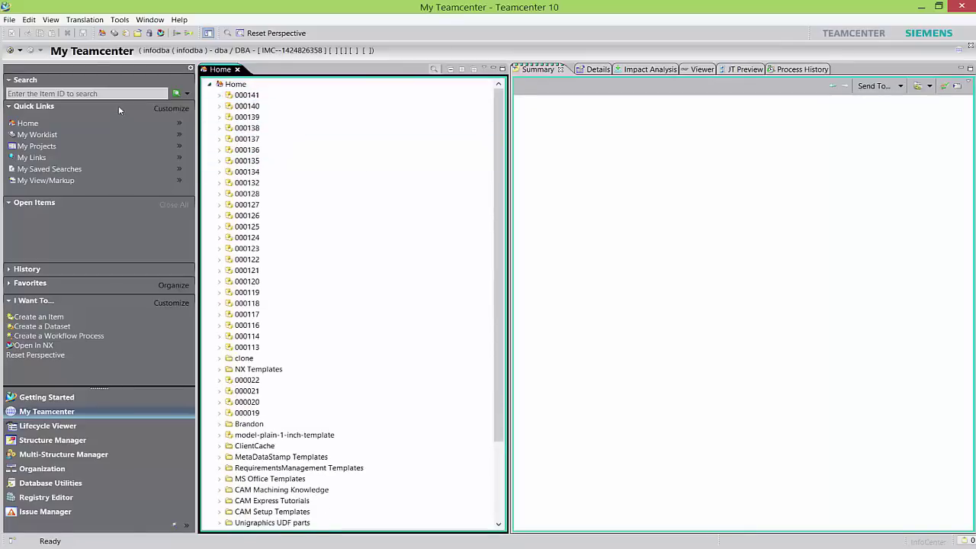
Run a quick search by Item ID for 0001*
left_click(94, 93)
left_click(187, 93)
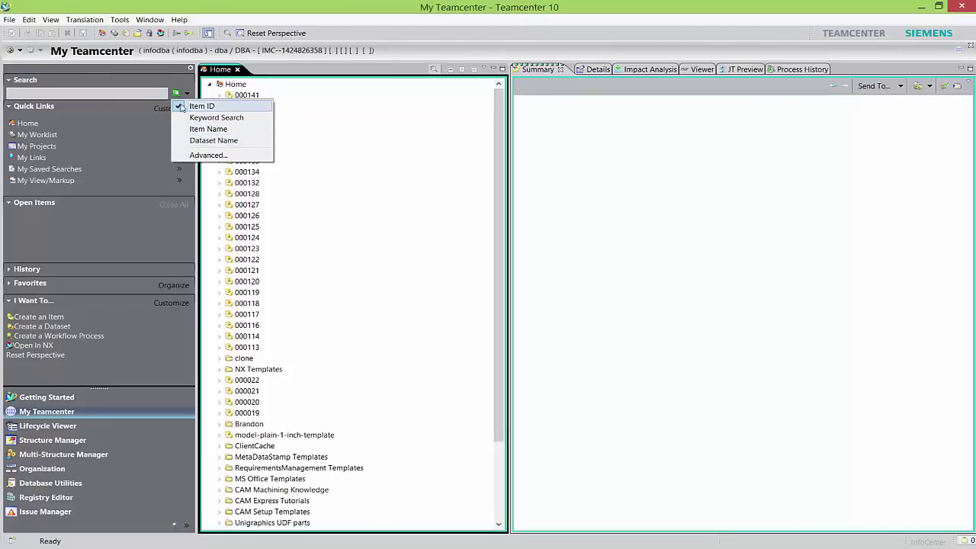
left_click(82, 94)
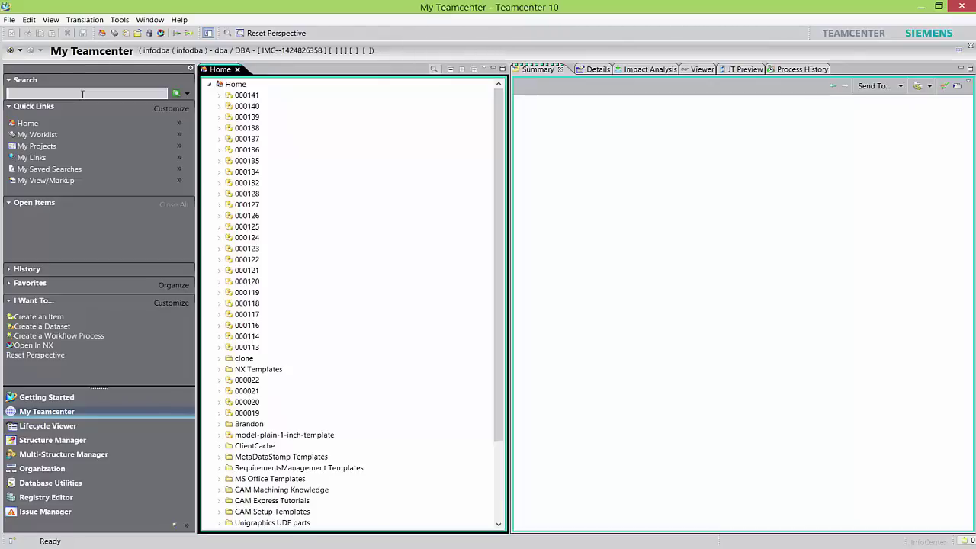
type("0001*")
key("Return")
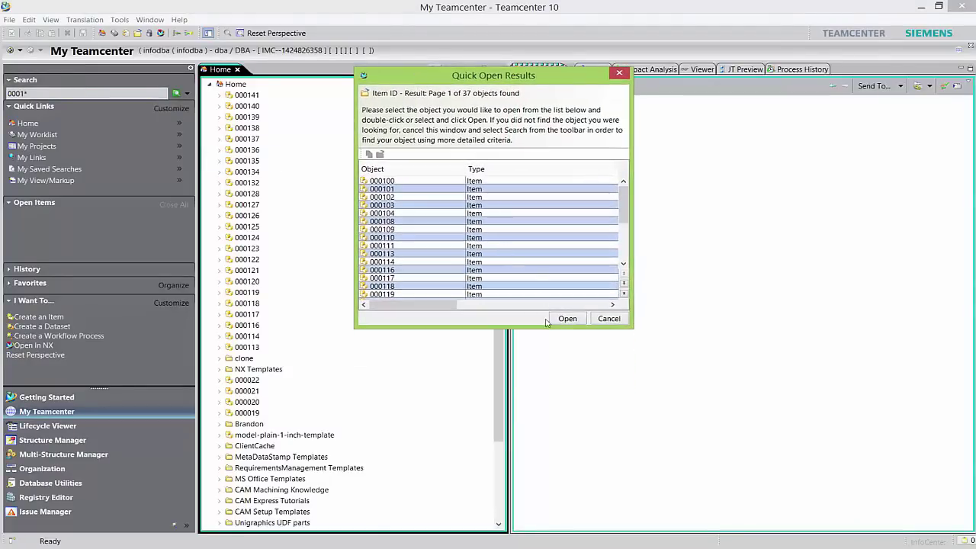
Look through the quick search results, enlarge the results window to show more columns, and close it
left_click(623, 242)
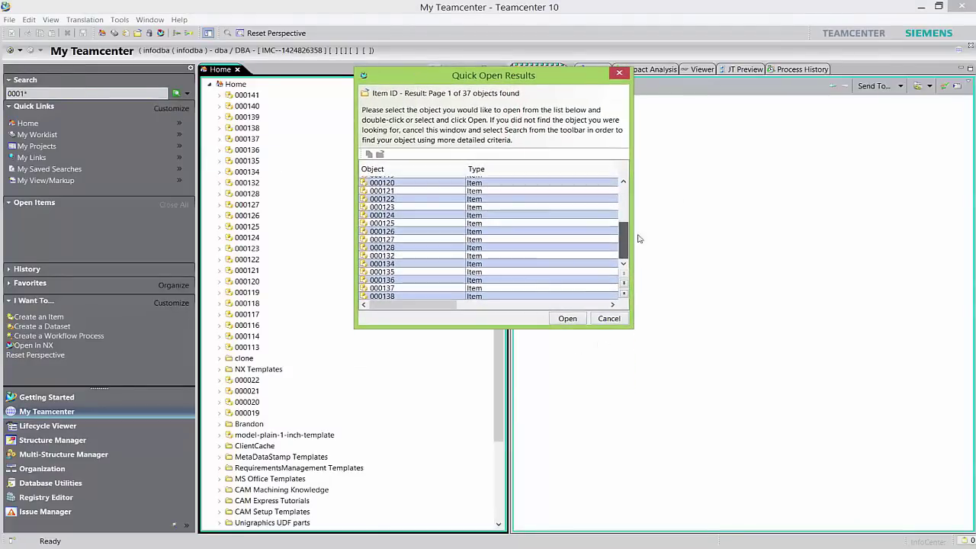
scroll(641, 210, "up", 7)
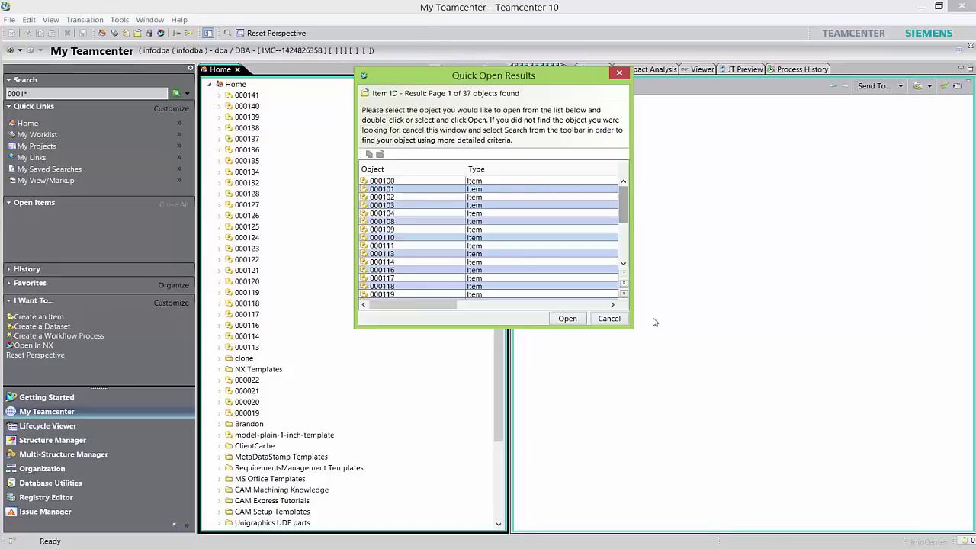
left_click_drag(631, 329, 786, 420)
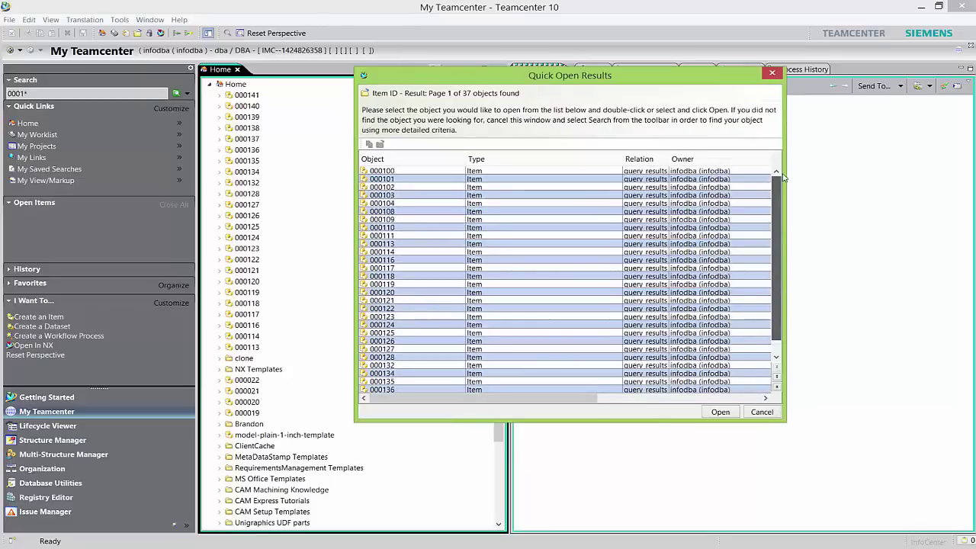
left_click(772, 73)
Set the quick search criterion to Item Name and open the advanced search
left_click(187, 93)
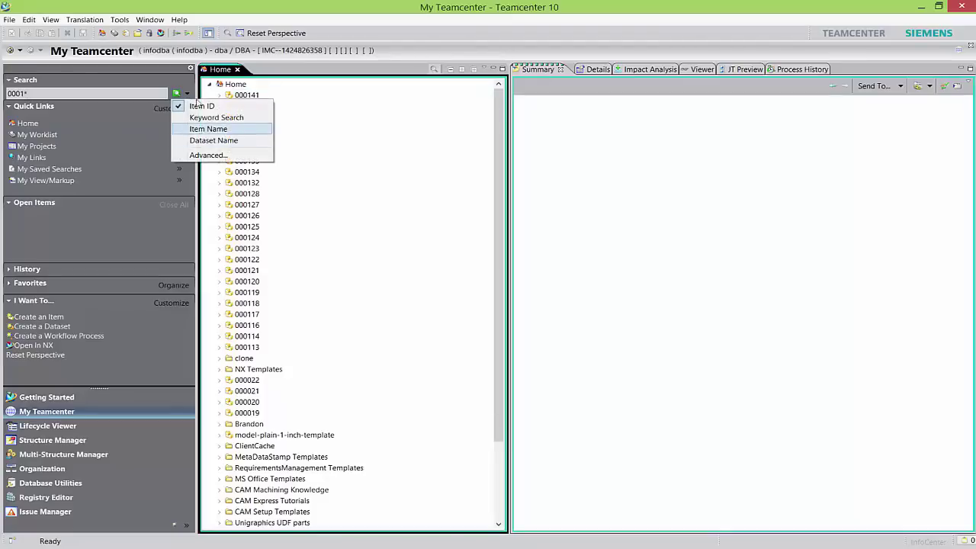
left_click(200, 129)
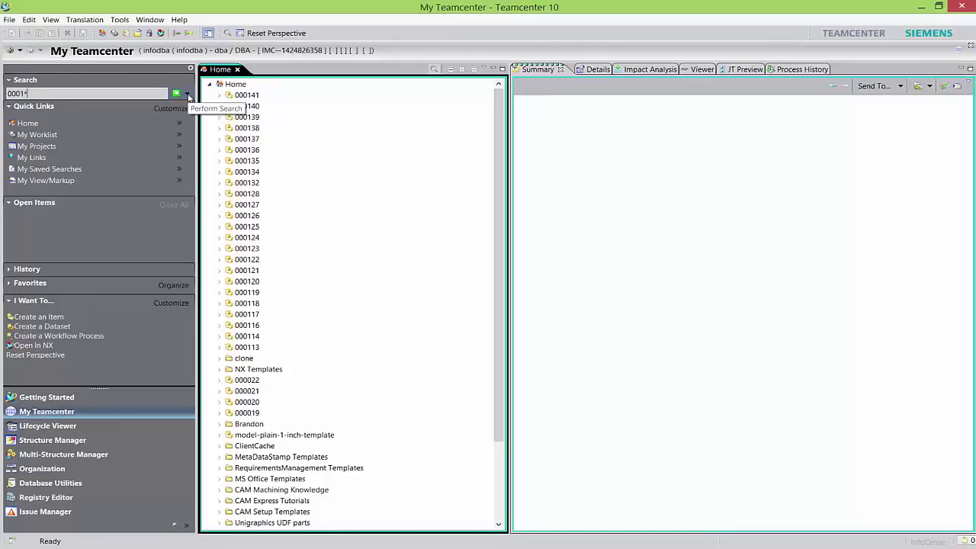
left_click(187, 94)
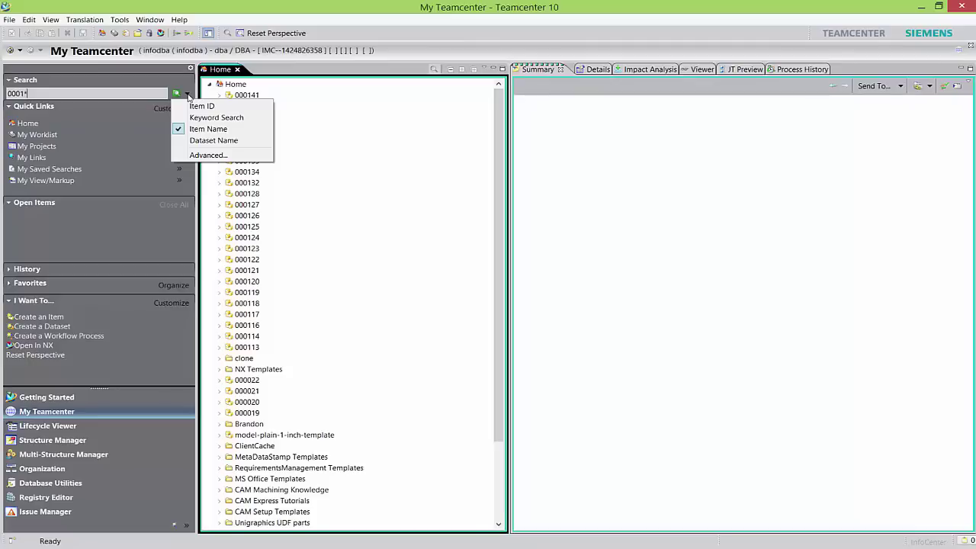
left_click(198, 154)
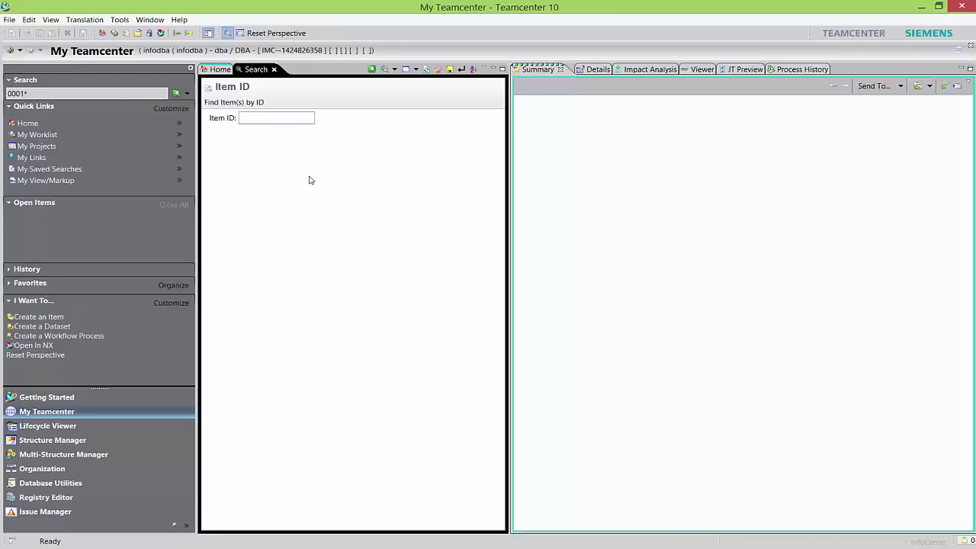
Load the Item... query form in the advanced search and view the available Type values without changing the selection
left_click(416, 70)
left_click(428, 91)
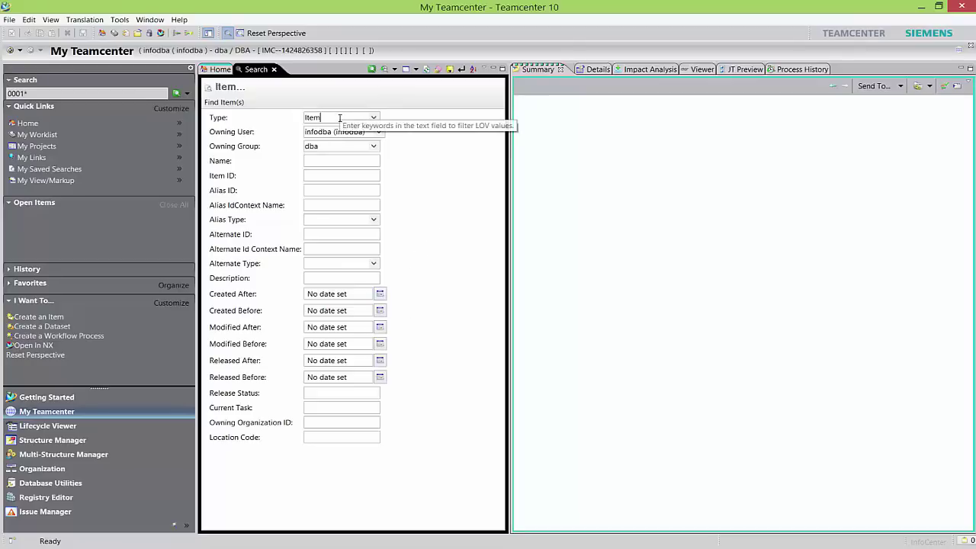
left_click(374, 118)
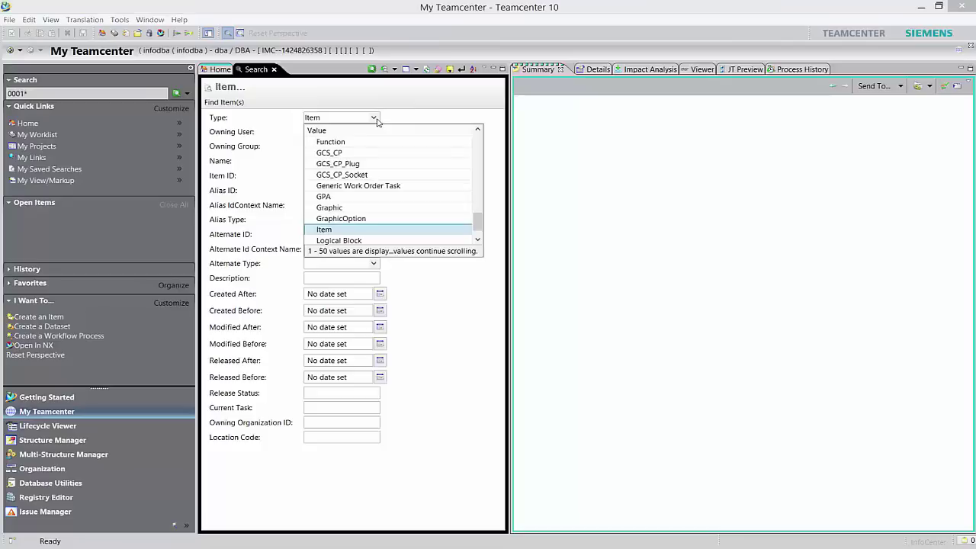
left_click(473, 305)
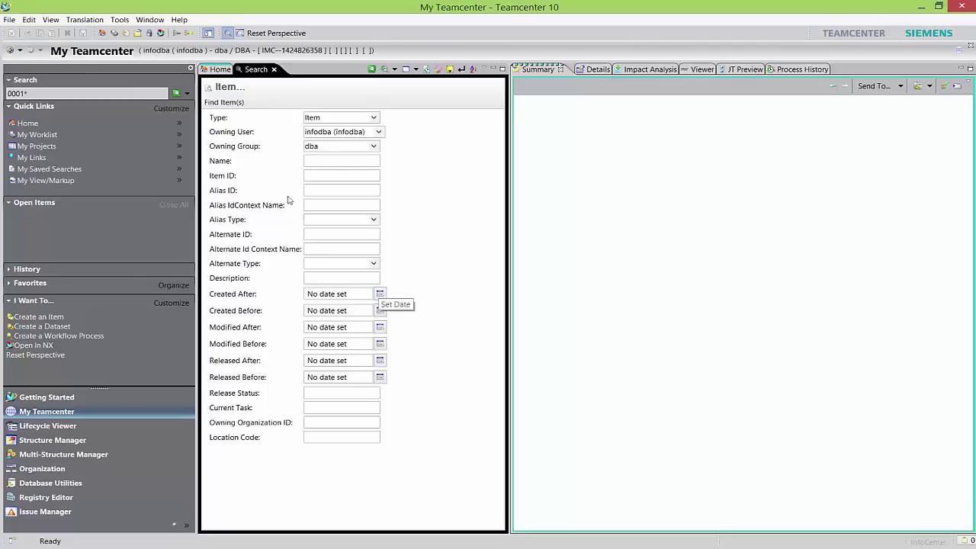
Set the Created After date of the Item... query to December 1, 2015
left_click(380, 295)
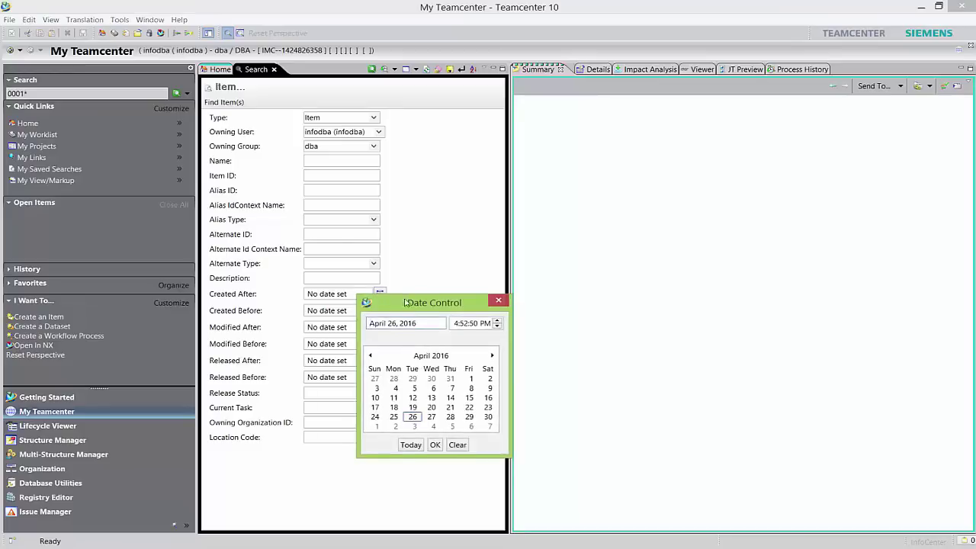
left_click_drag(409, 305, 336, 226)
left_click(299, 275)
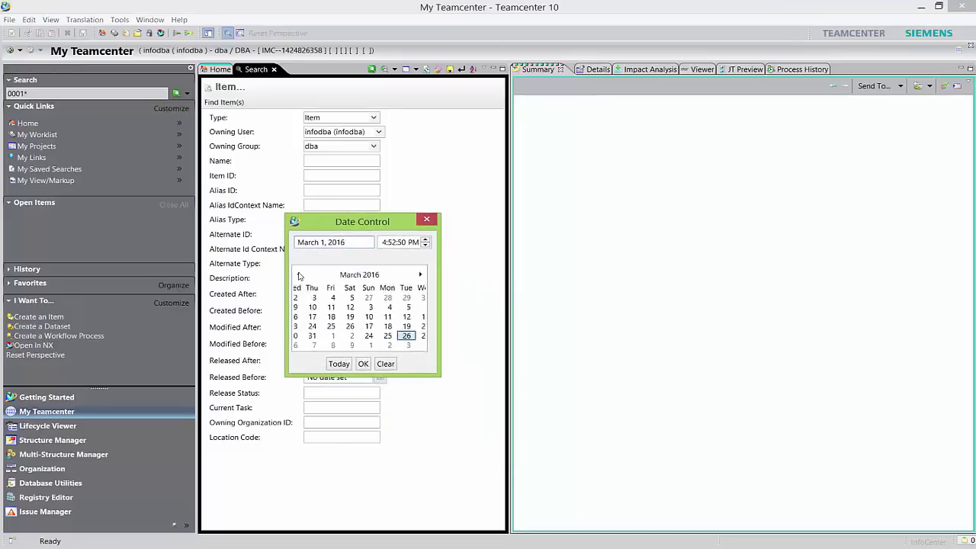
left_click(298, 275)
left_click(298, 274)
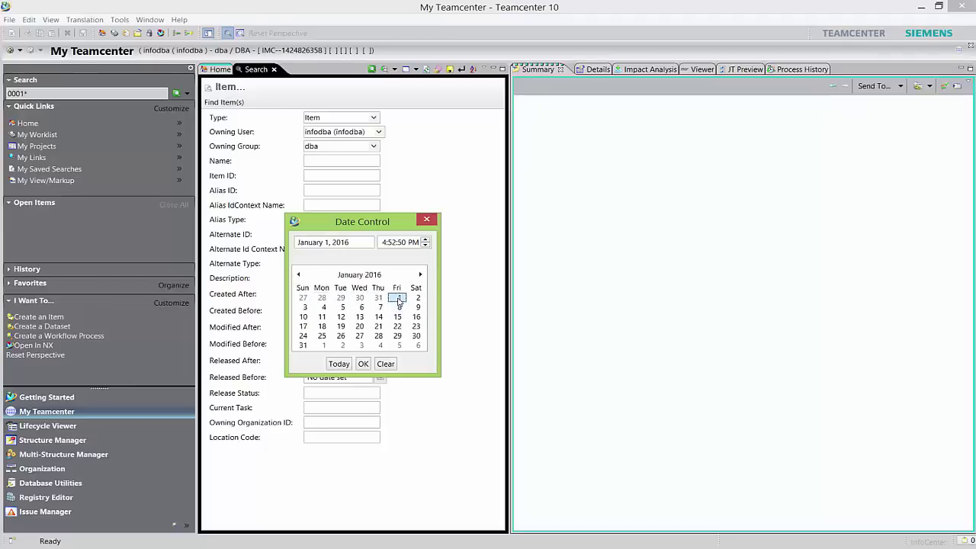
left_click(298, 275)
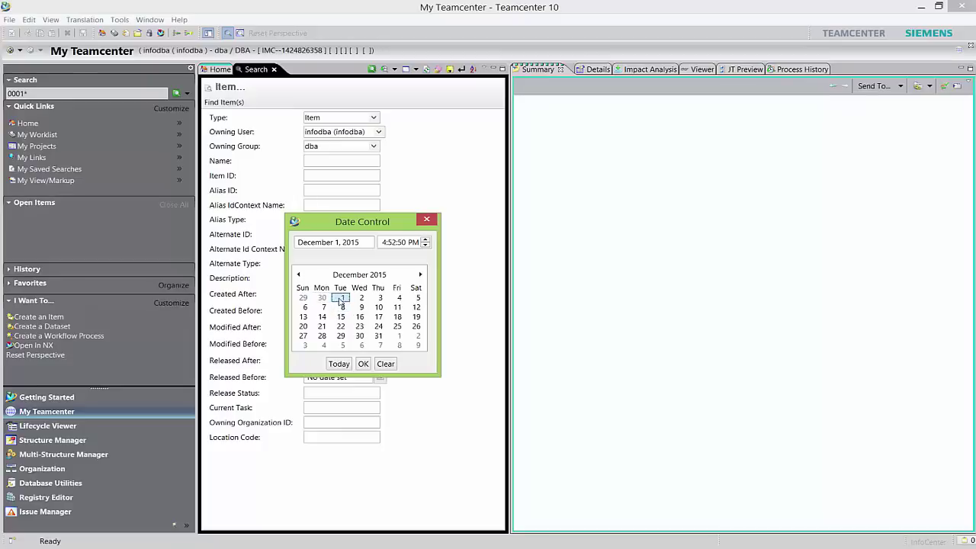
left_click(362, 364)
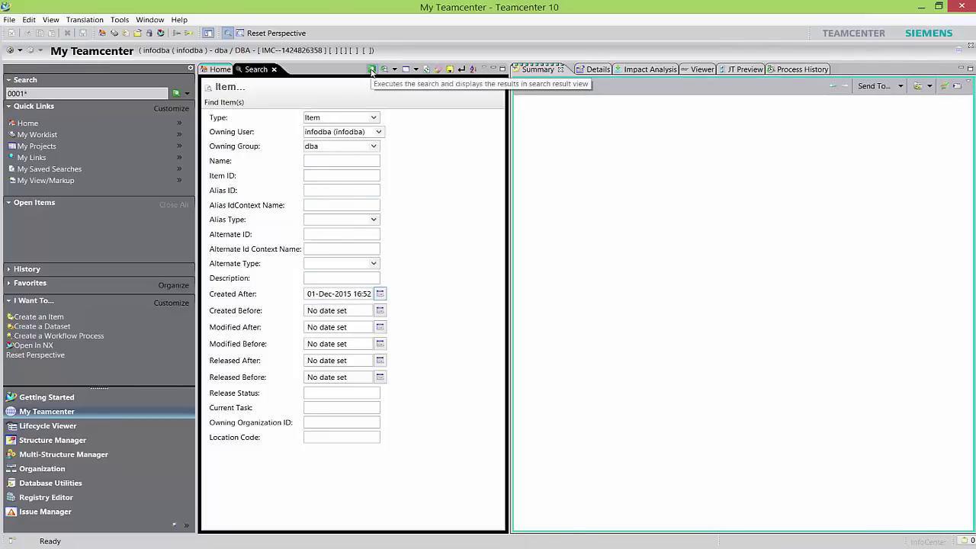
Execute the Item... search and look through the list of found objects
left_click(371, 70)
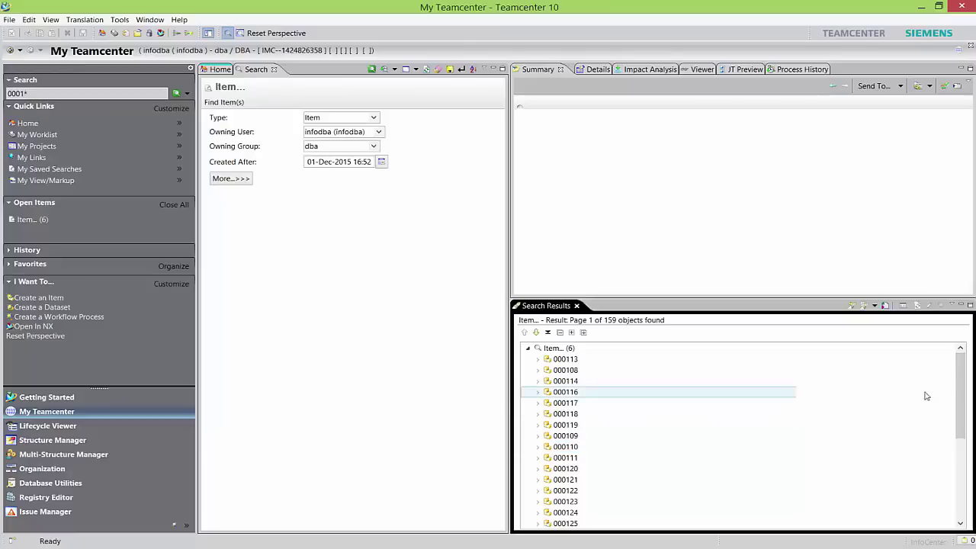
scroll(931, 468, "down", 5)
scroll(931, 468, "up", 10)
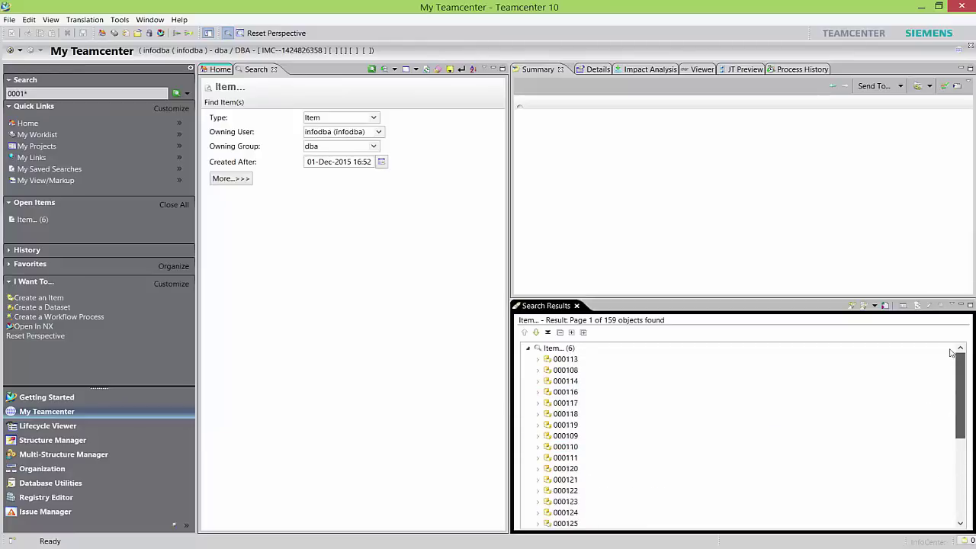
scroll(929, 468, "down", 10)
left_click_drag(954, 435, 937, 351)
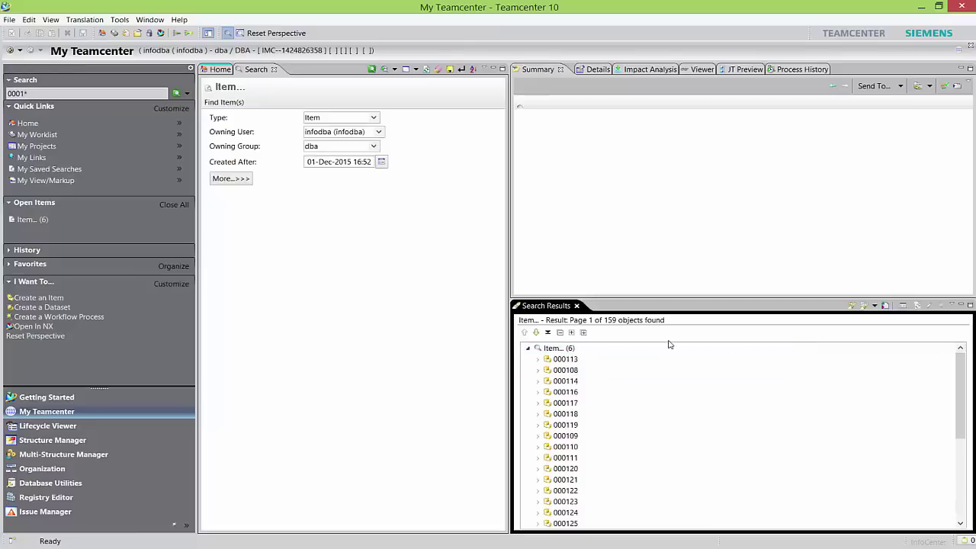
Compare the Item... (6) search results with Item... (5), review the differences in the Compare Report, and close it
right_click(568, 348)
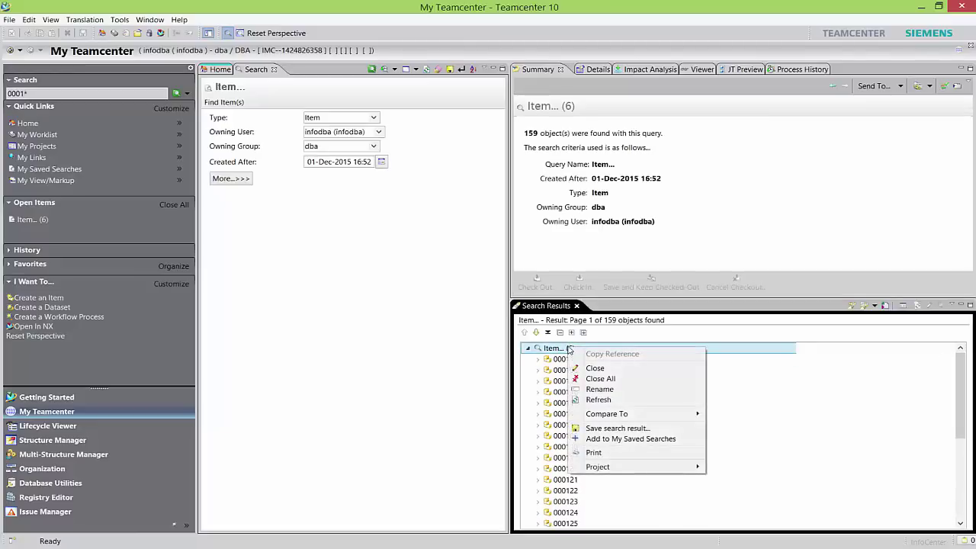
mouse_move(645, 418)
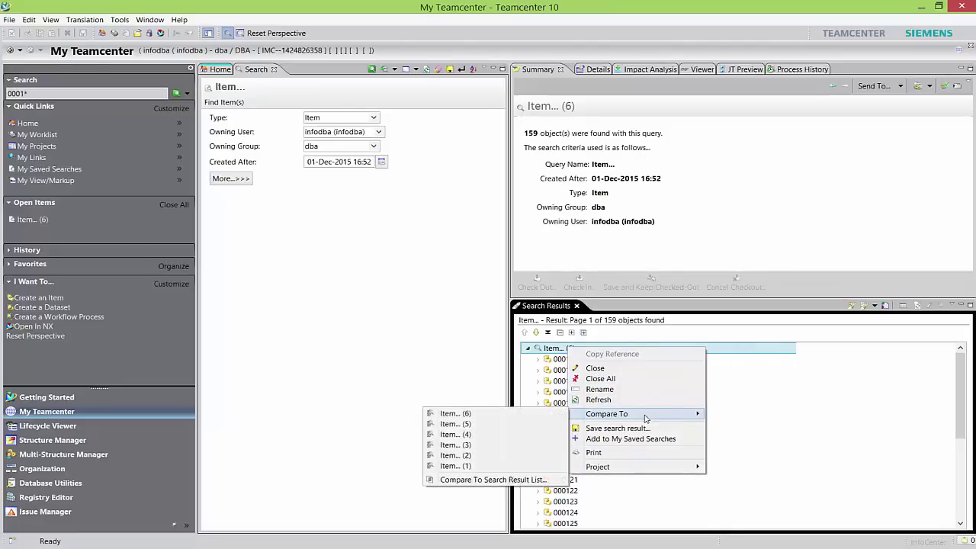
left_click(488, 424)
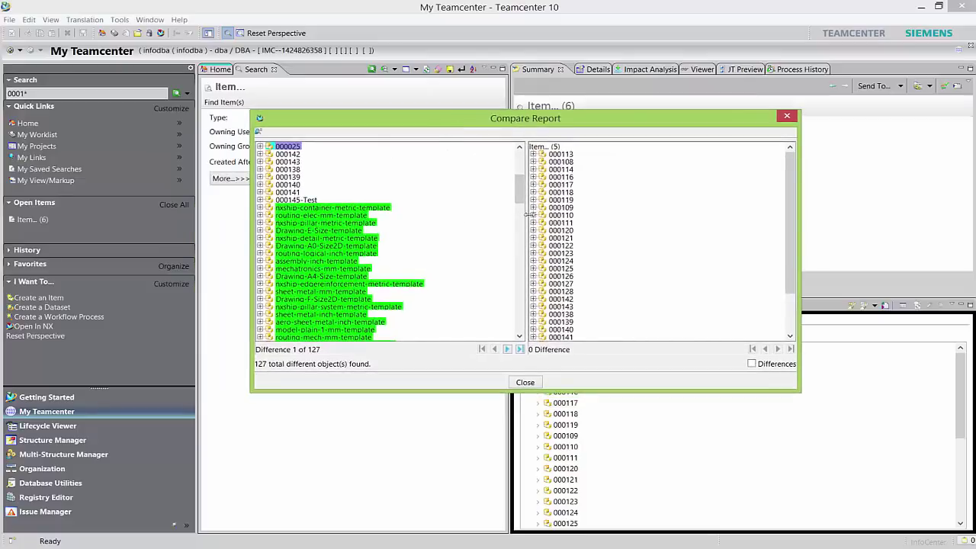
left_click_drag(514, 183, 516, 156)
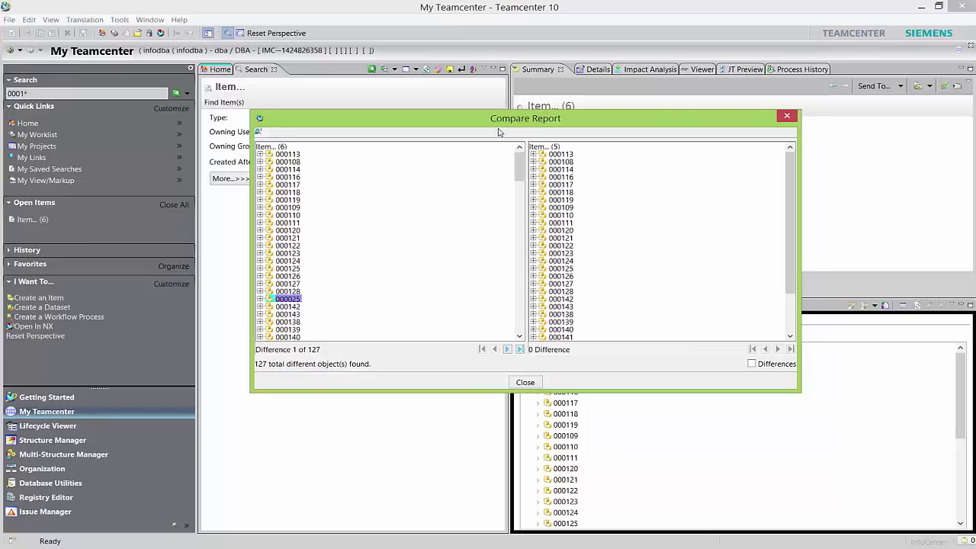
left_click(525, 383)
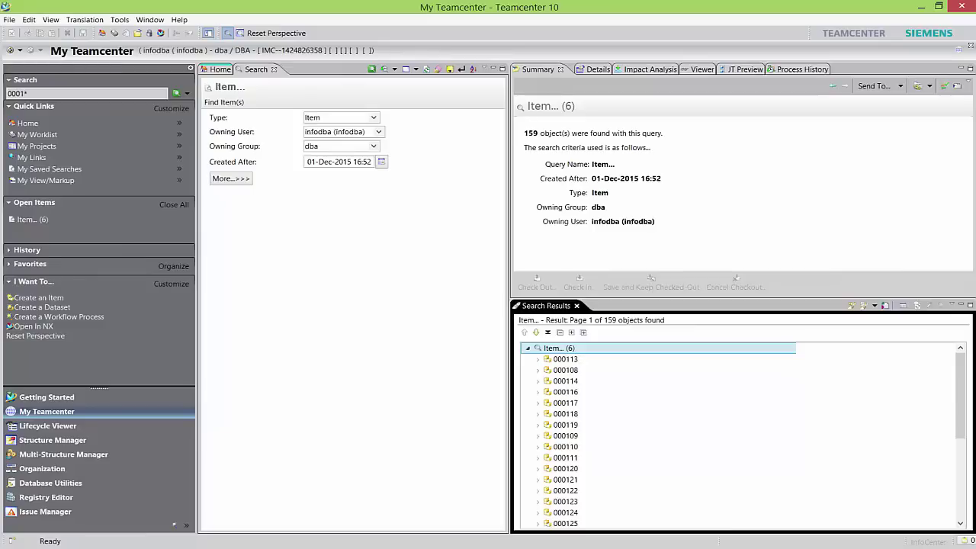
Try to add the Item... (6) search to My Saved Searches under the name Test
left_click(256, 69)
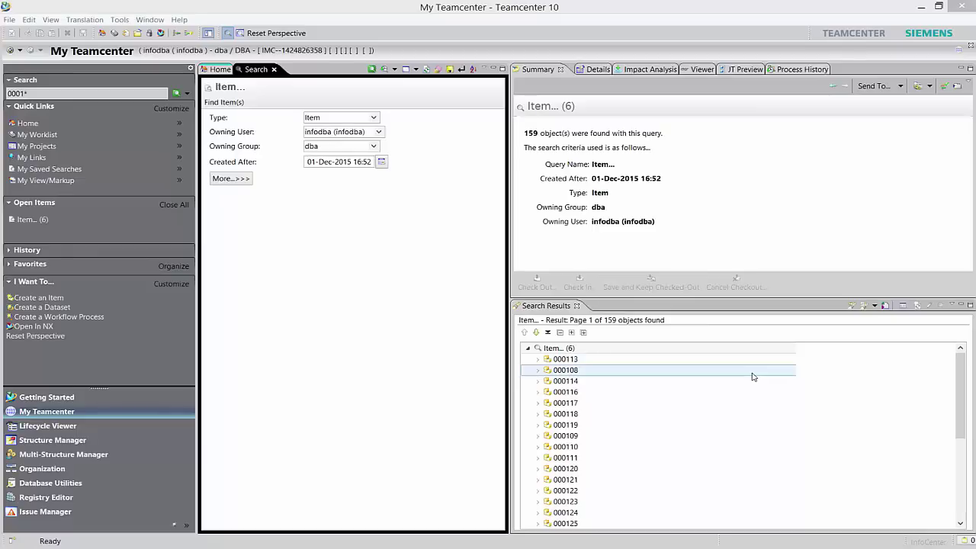
left_click(600, 361)
right_click(599, 361)
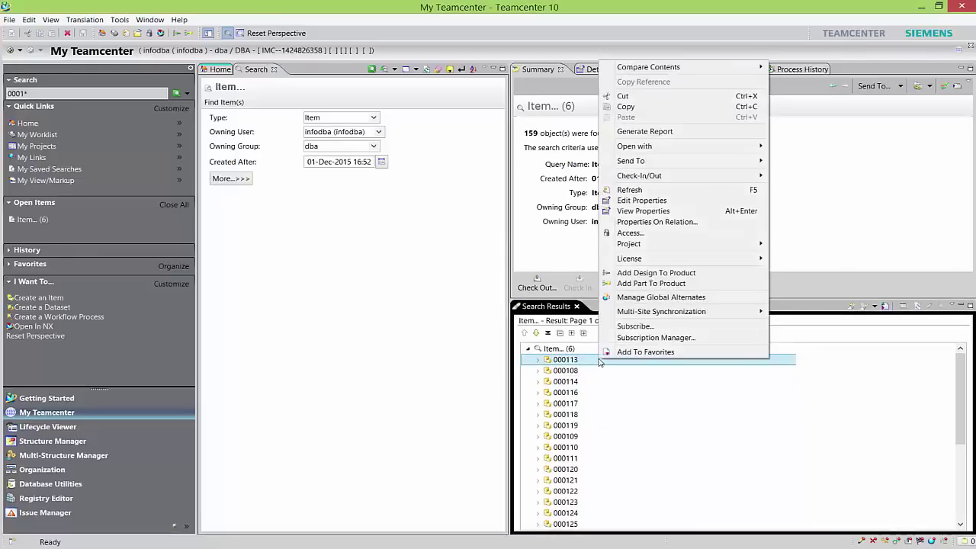
left_click(559, 351)
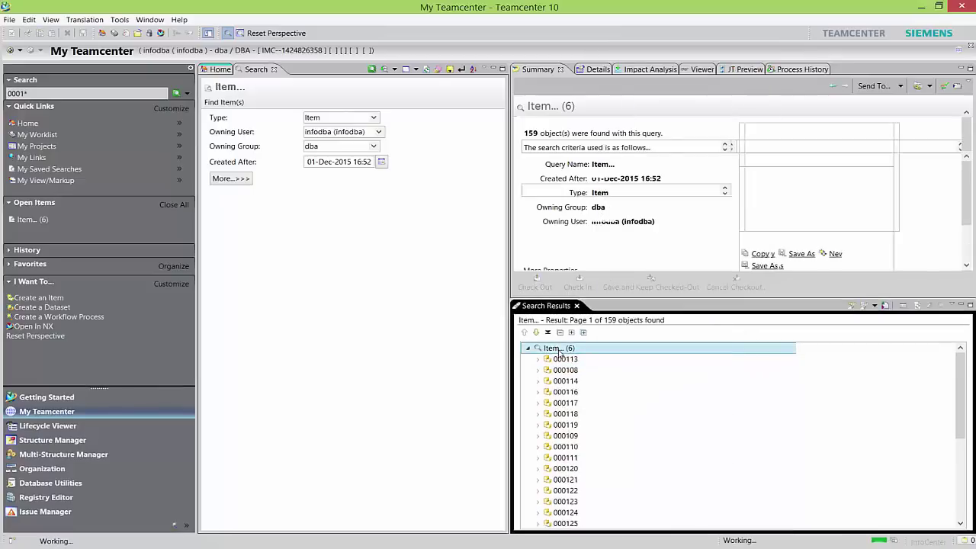
right_click(559, 351)
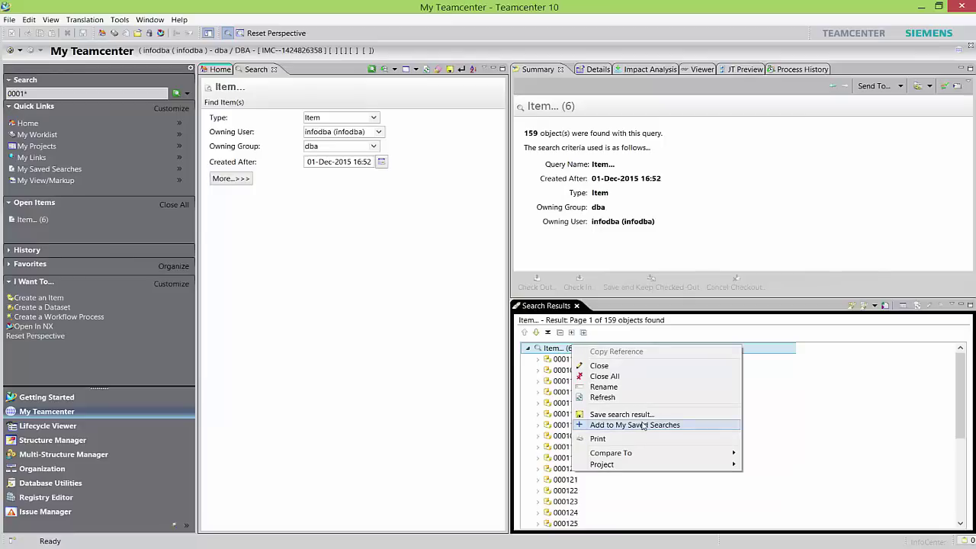
left_click(642, 426)
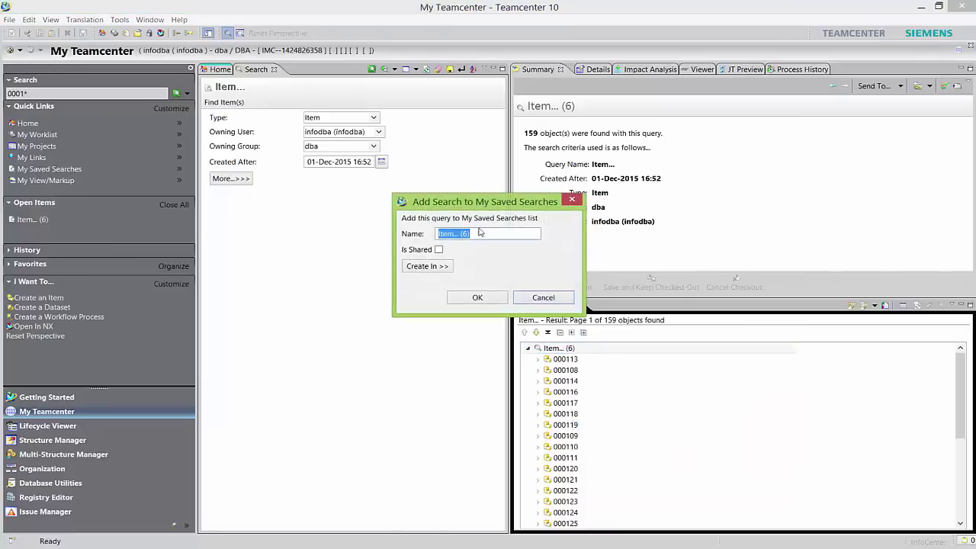
type("Test")
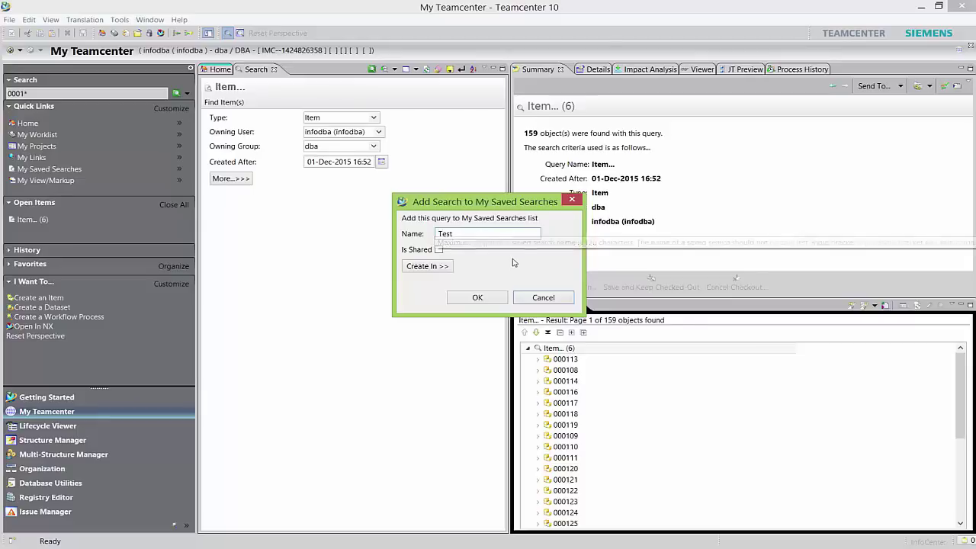
left_click(478, 298)
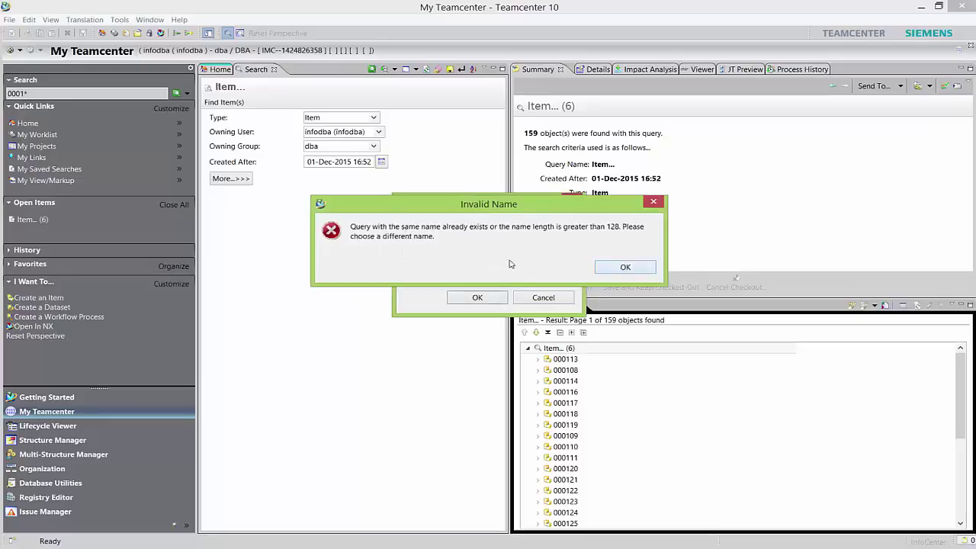
Change the search's name to Test_1 and add it to My Saved Searches
key("Return")
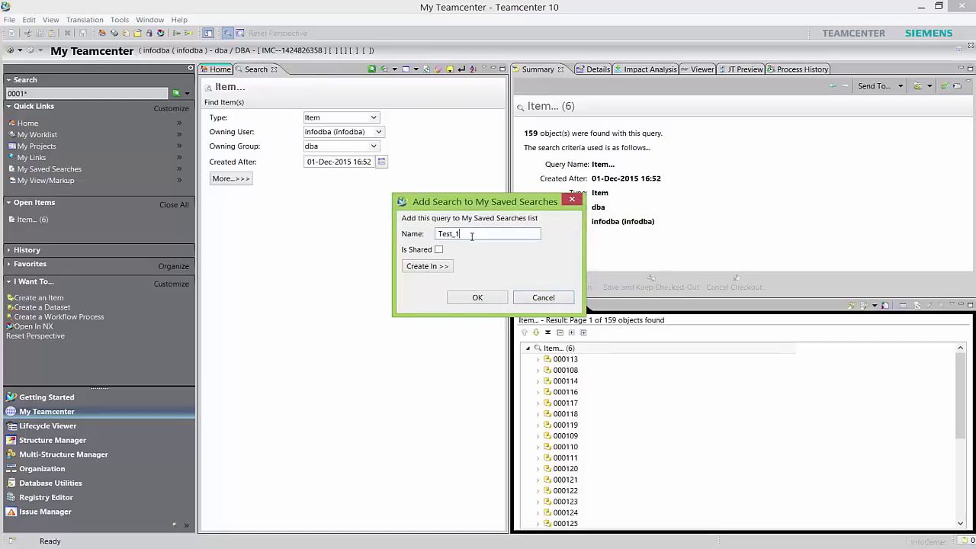
type("_1")
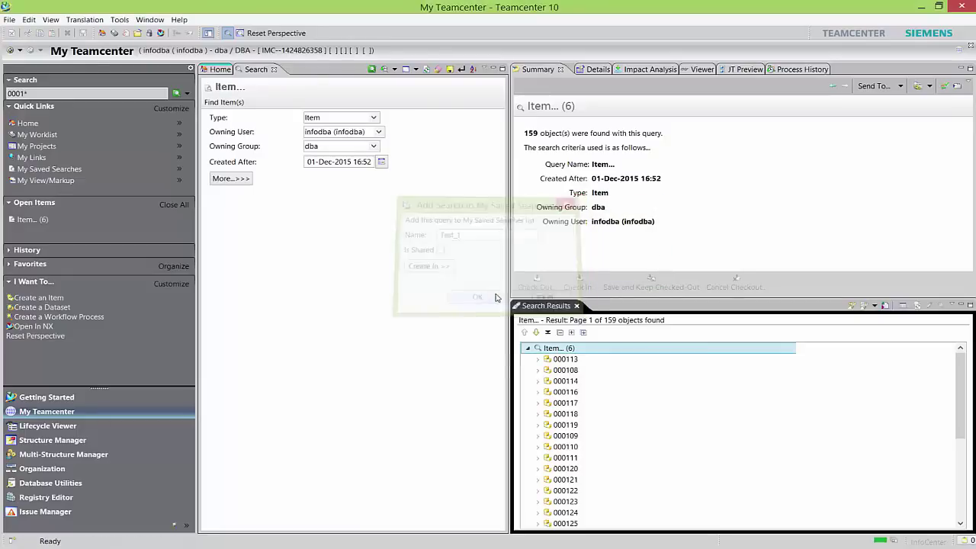
left_click(496, 297)
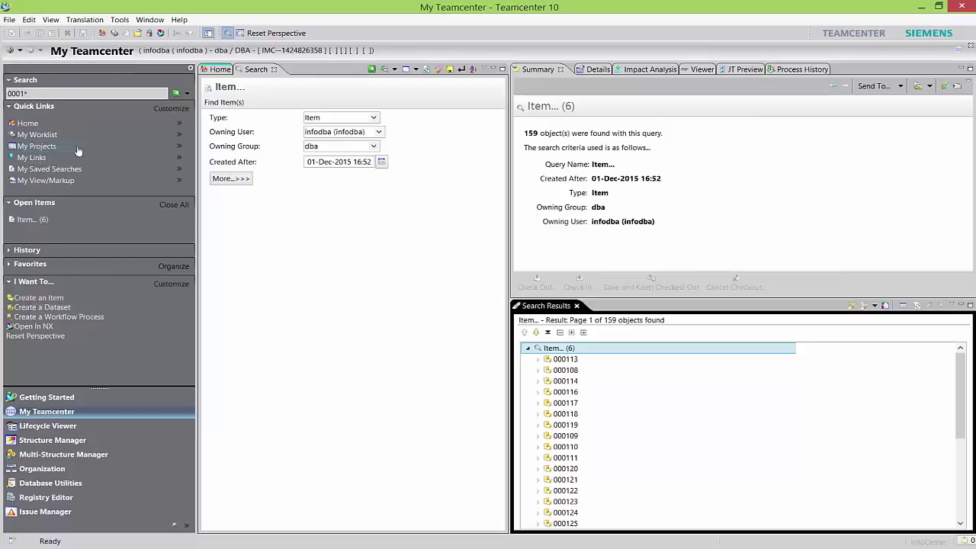
View the list of saved searches in Customize My Saved Searches, select Test, and close the dialog
left_click(65, 170)
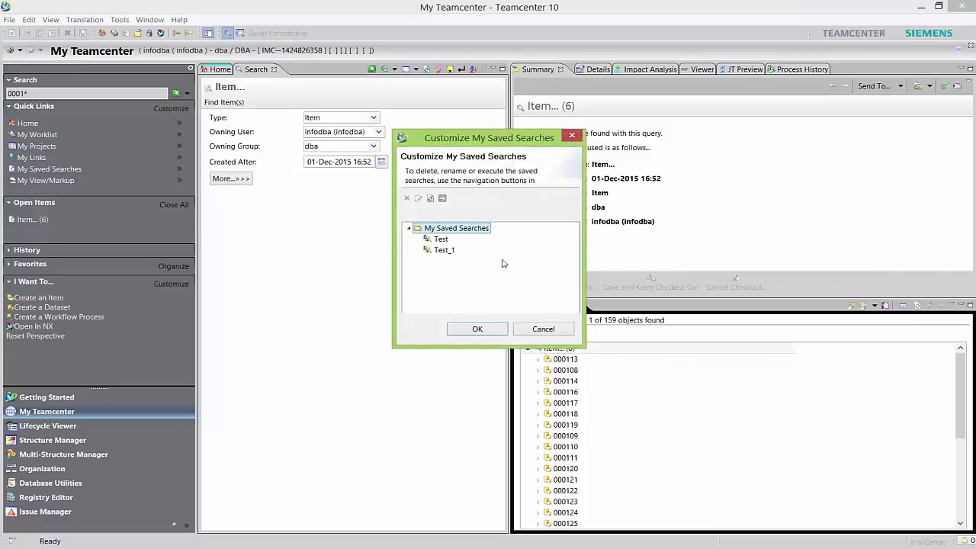
left_click(443, 240)
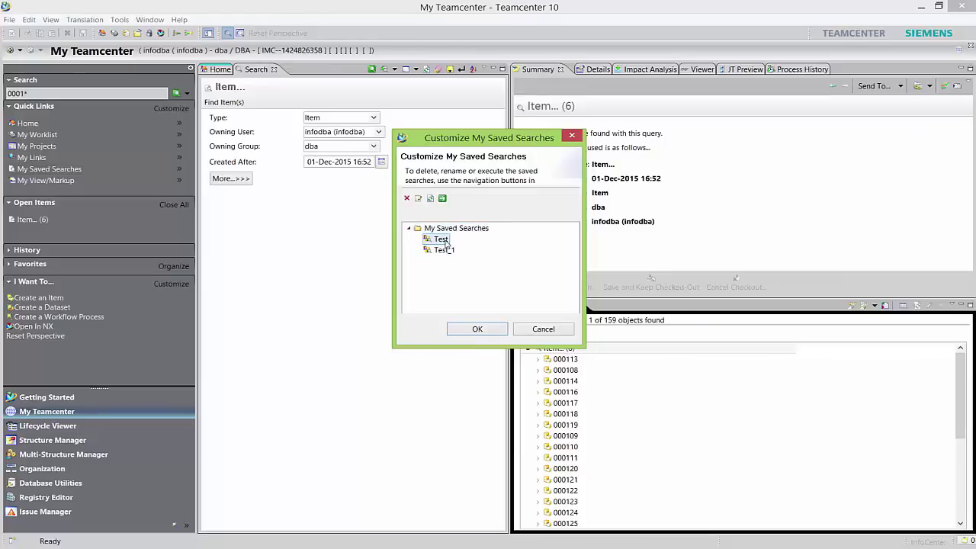
left_click(476, 329)
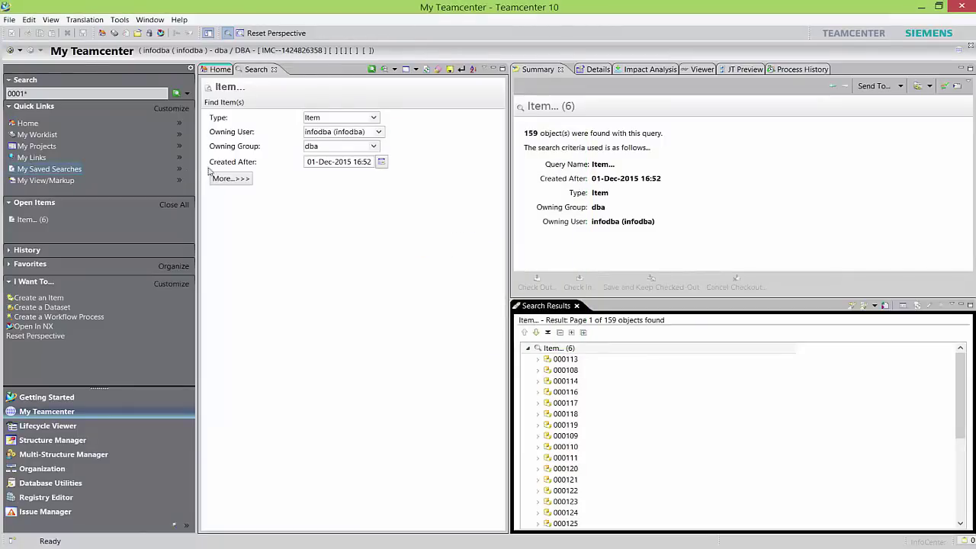
Execute the saved search Test, followed by the saved search Test_1
left_click(179, 169)
left_click(211, 187)
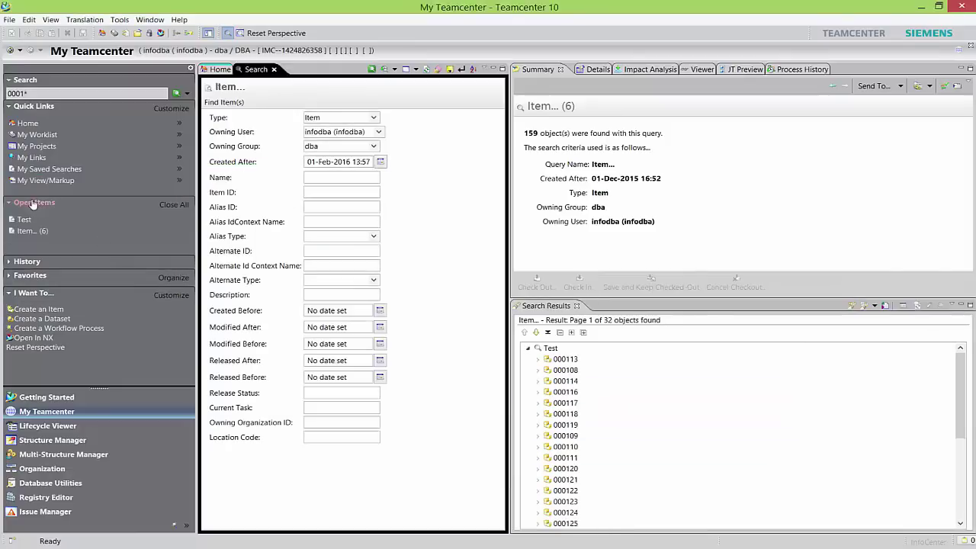
left_click(179, 168)
left_click(205, 200)
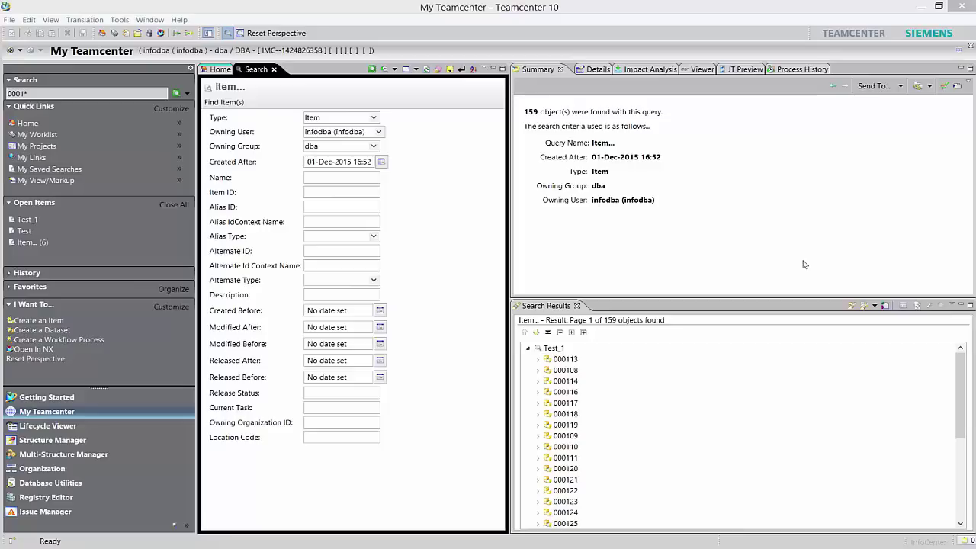
Start a Report Builder report, choose Item Revision Structure Information, and proceed to its query criteria
left_click(119, 20)
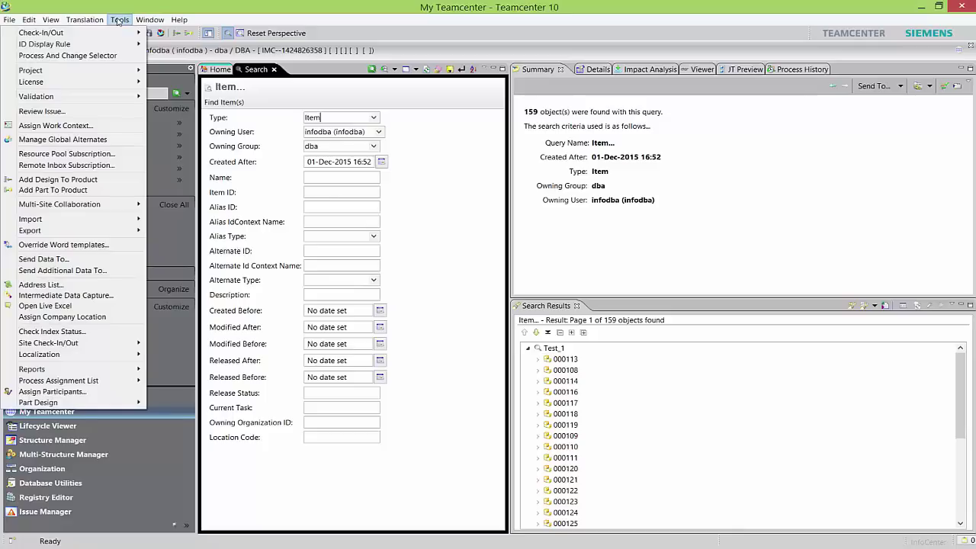
mouse_move(88, 372)
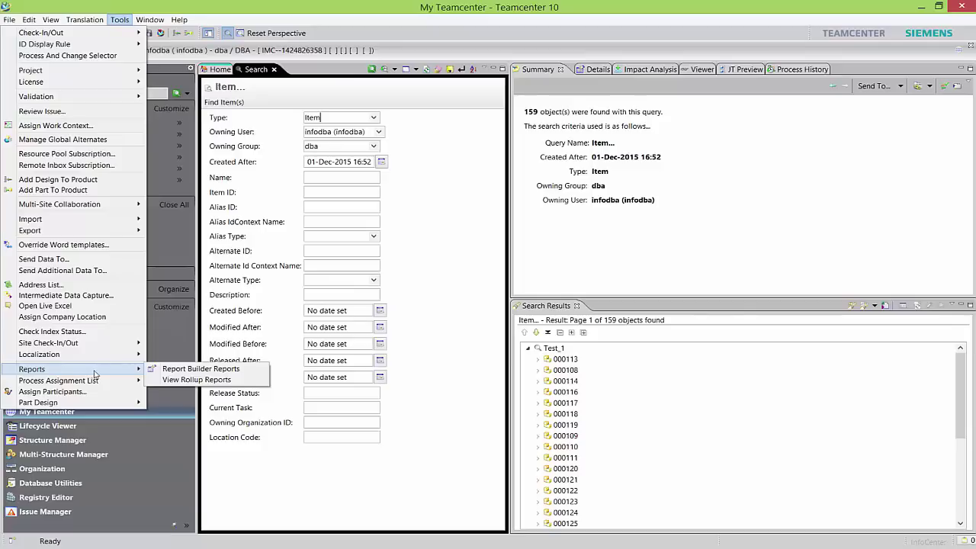
left_click(179, 370)
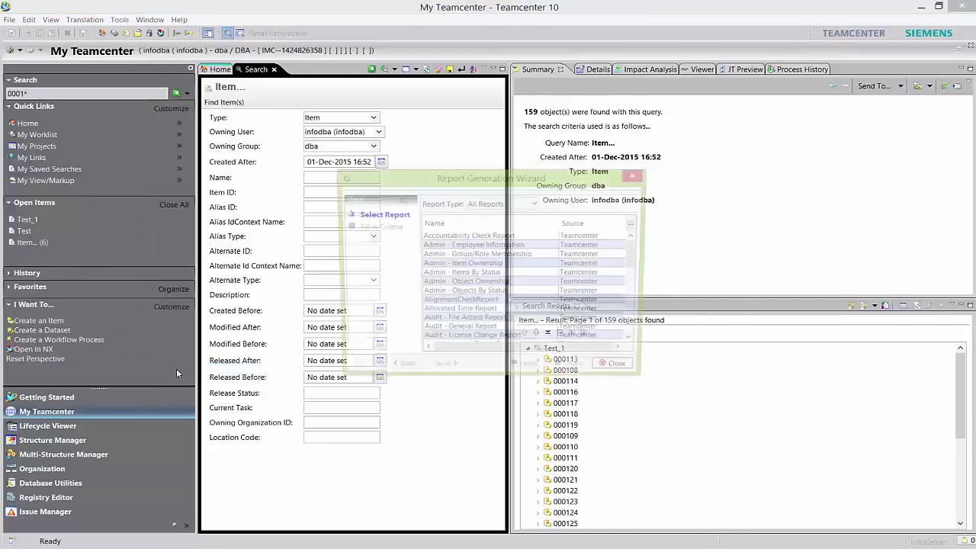
left_click_drag(414, 183, 383, 156)
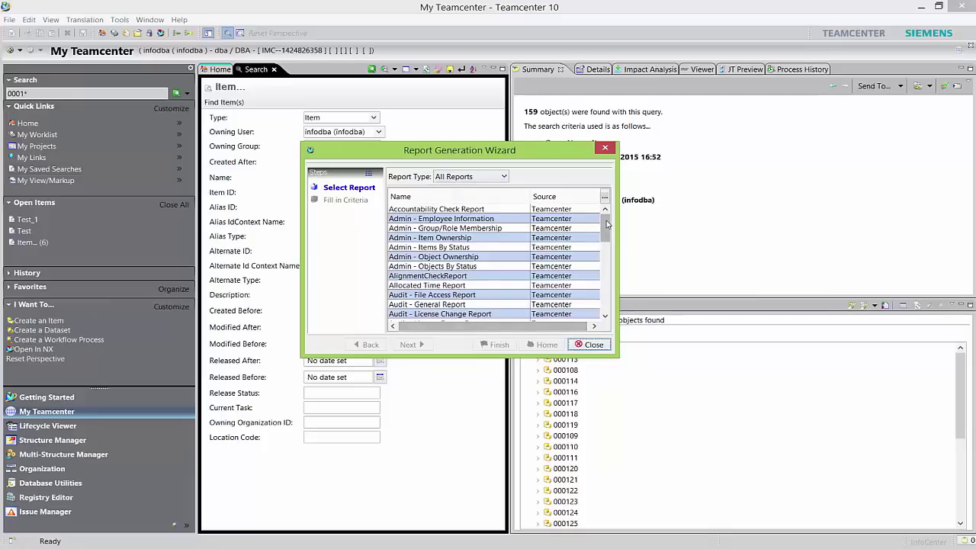
left_click_drag(607, 226, 609, 279)
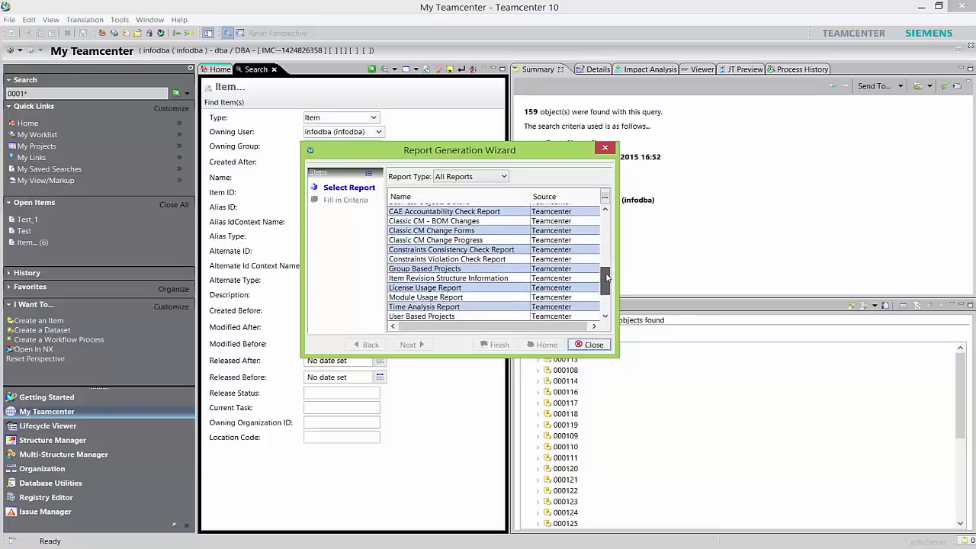
left_click(434, 279)
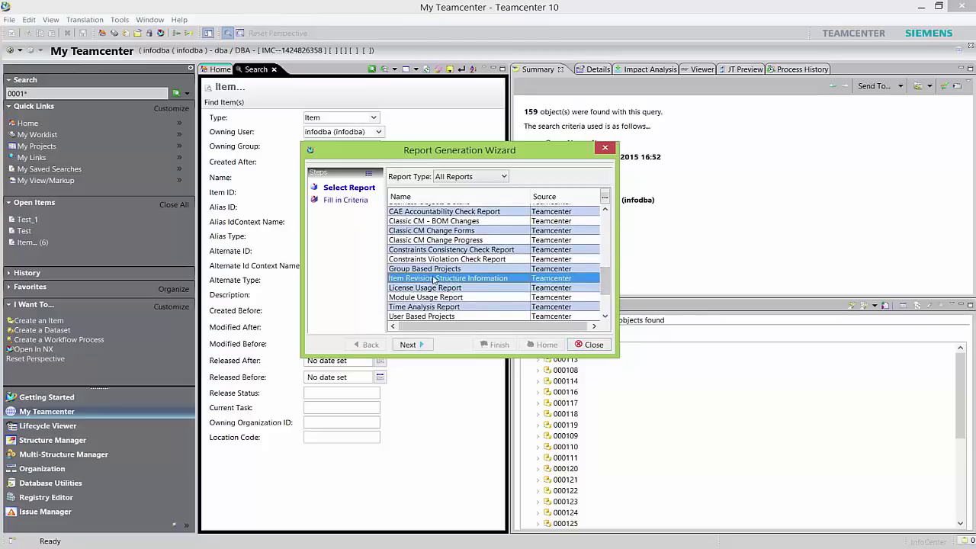
left_click(408, 345)
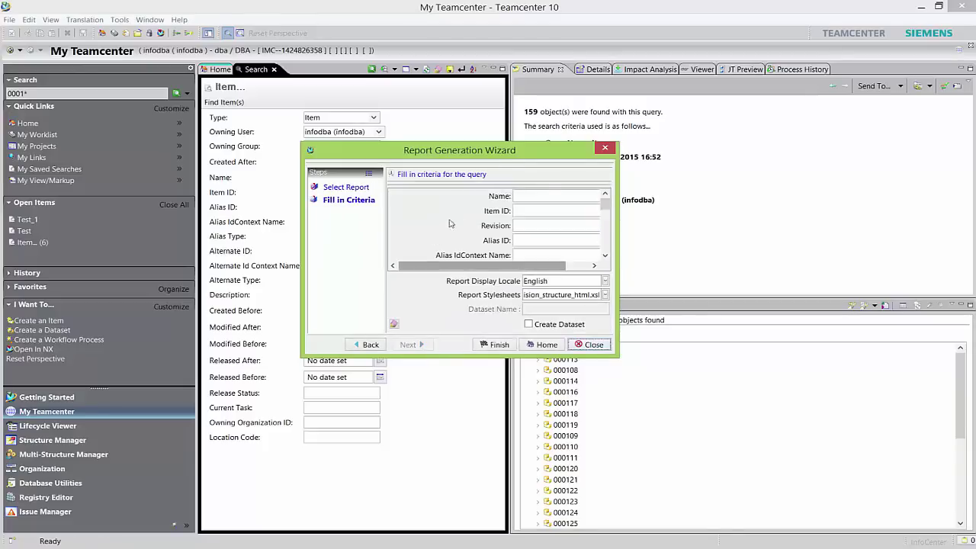
Enlarge the Report Generation Wizard and set the Created After criterion to January 1, 2016
left_click_drag(527, 144, 516, 40)
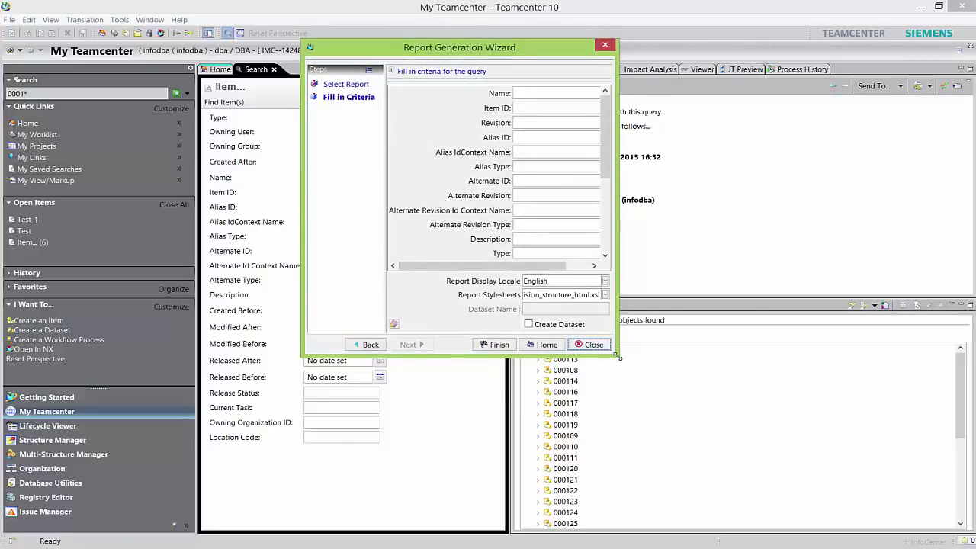
left_click_drag(617, 356, 796, 465)
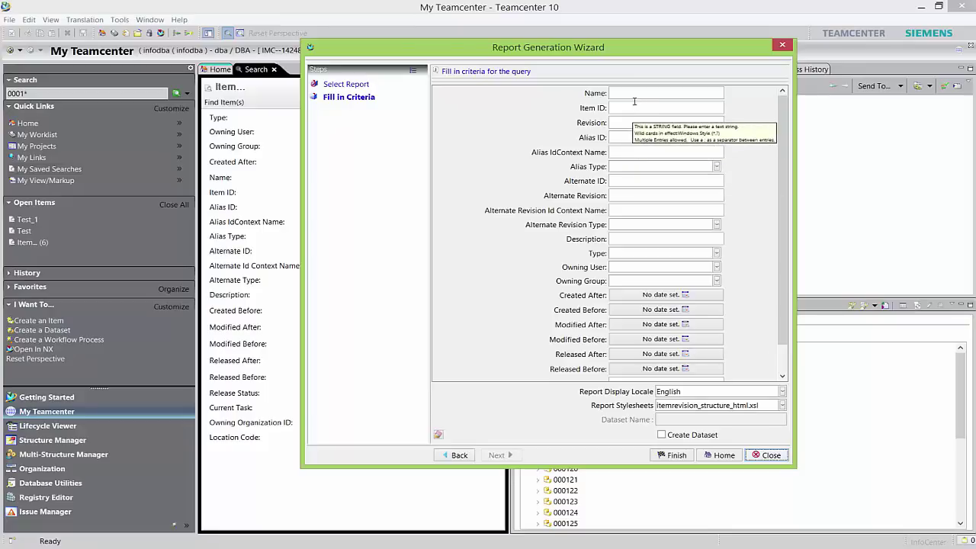
left_click(684, 294)
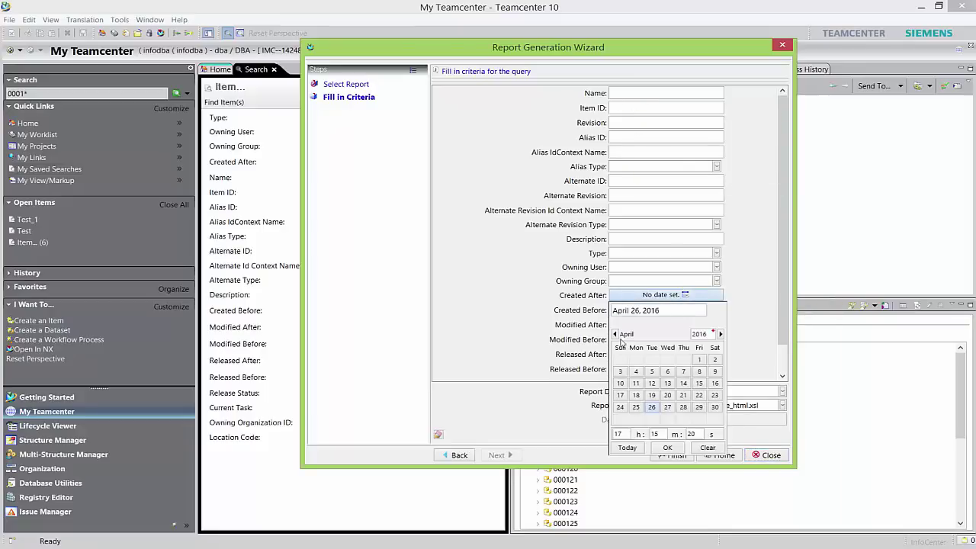
left_click(615, 334)
left_click(615, 334)
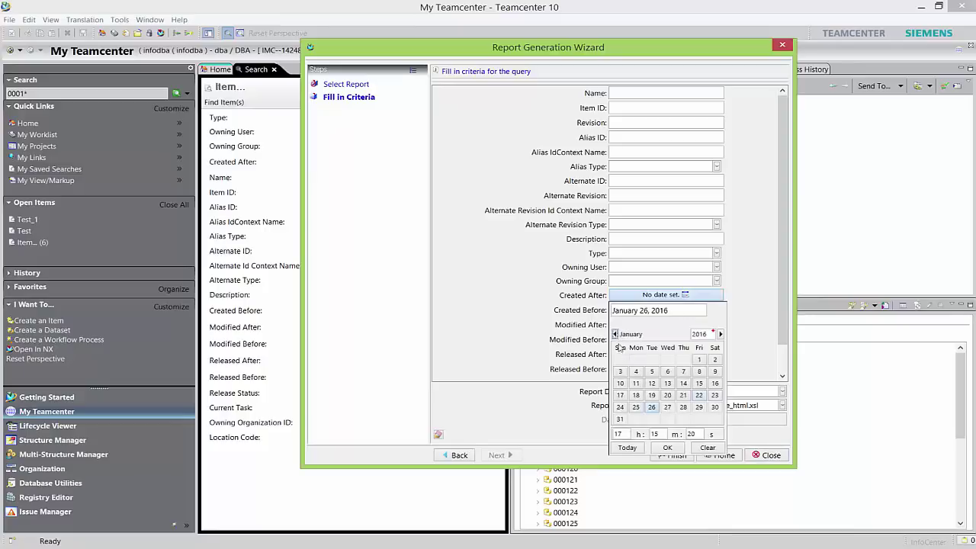
left_click(700, 361)
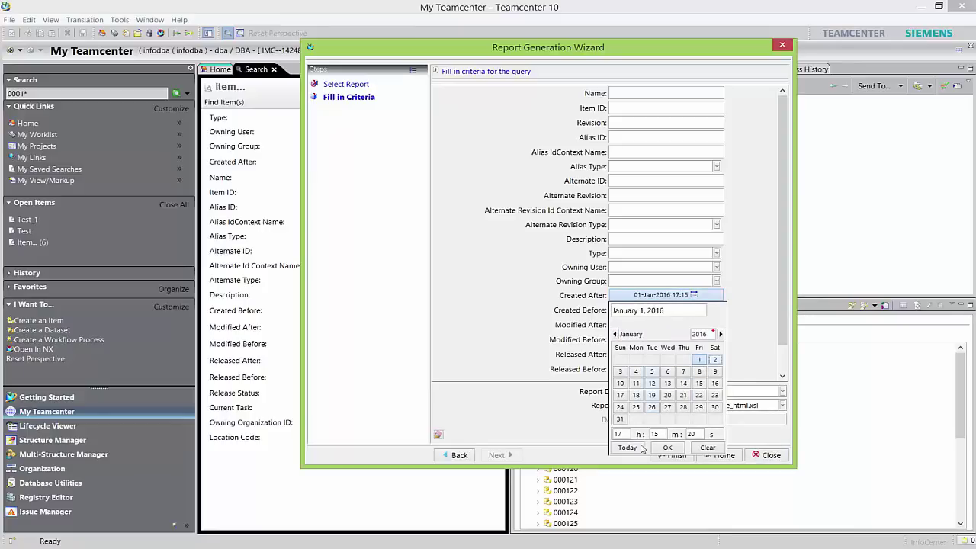
left_click(667, 447)
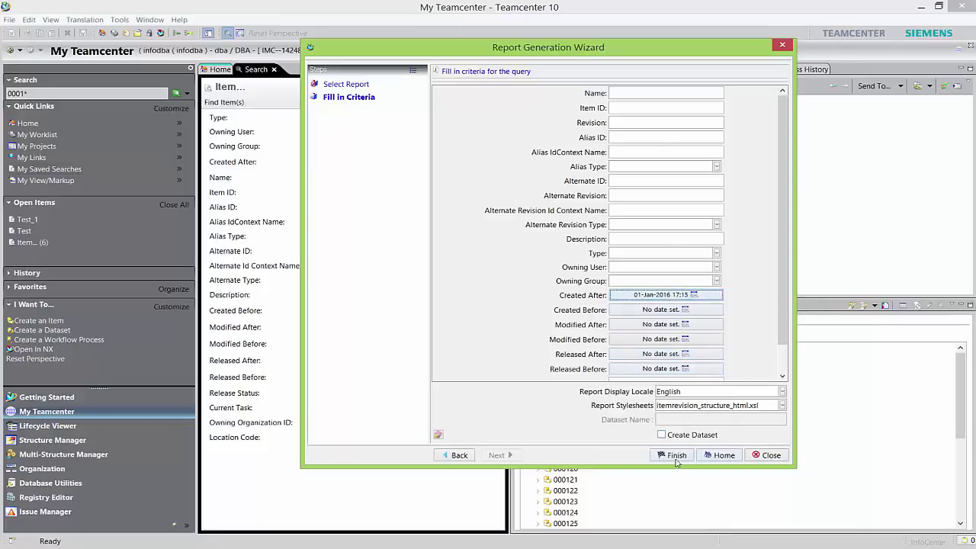
Review the available report stylesheets, keep itemrevision_structure_html.xsl, and generate the report
left_click(783, 406)
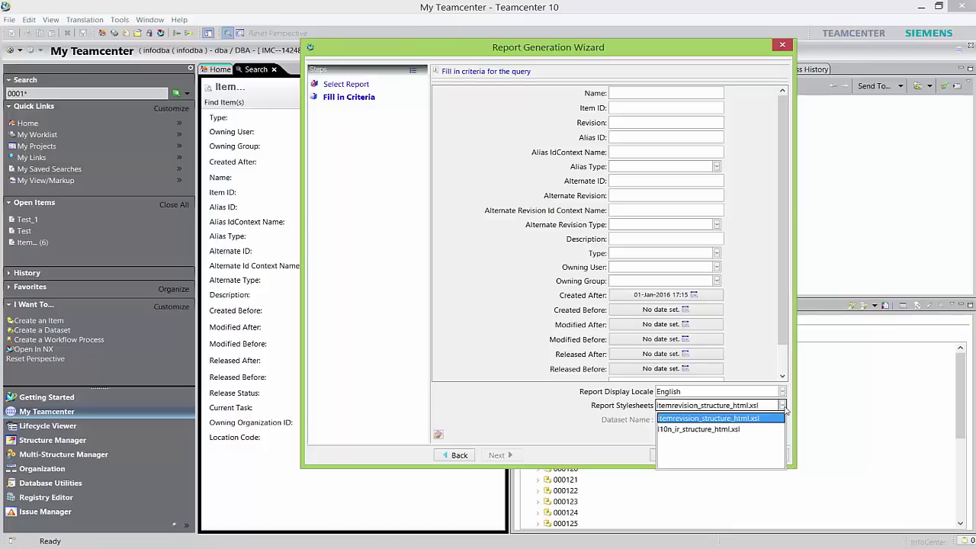
left_click(507, 405)
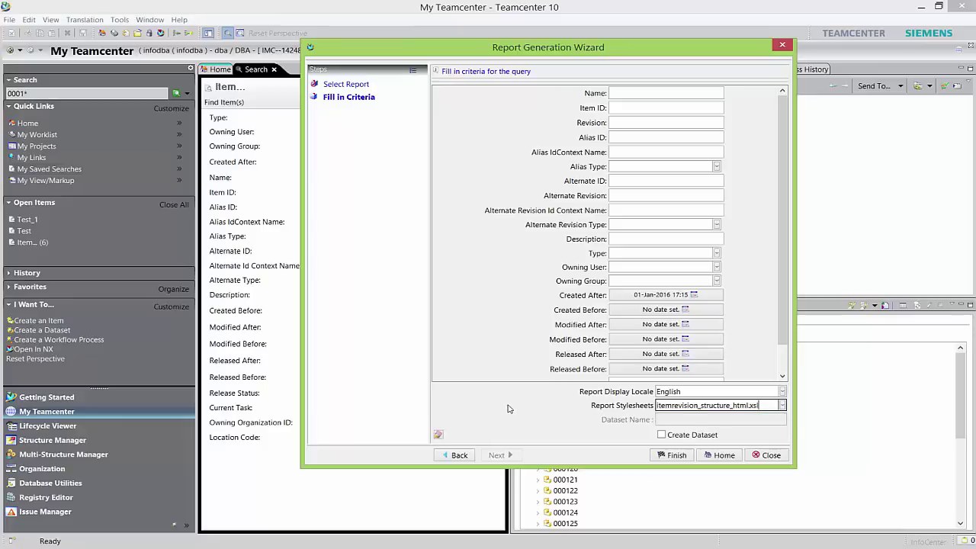
left_click(675, 455)
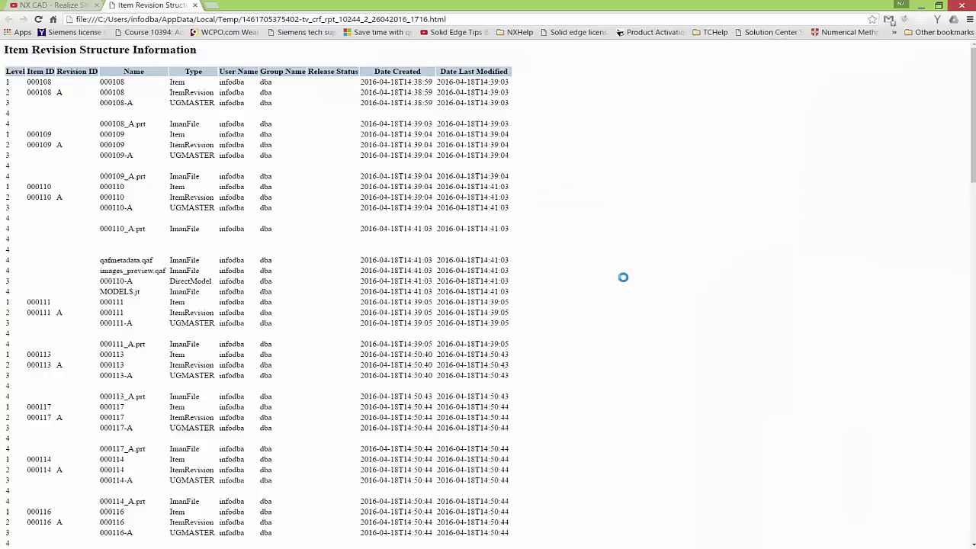
Look through the generated Item Revision Structure Information report and examine its HTML file name in the browser address
scroll(622, 282, "down", 8)
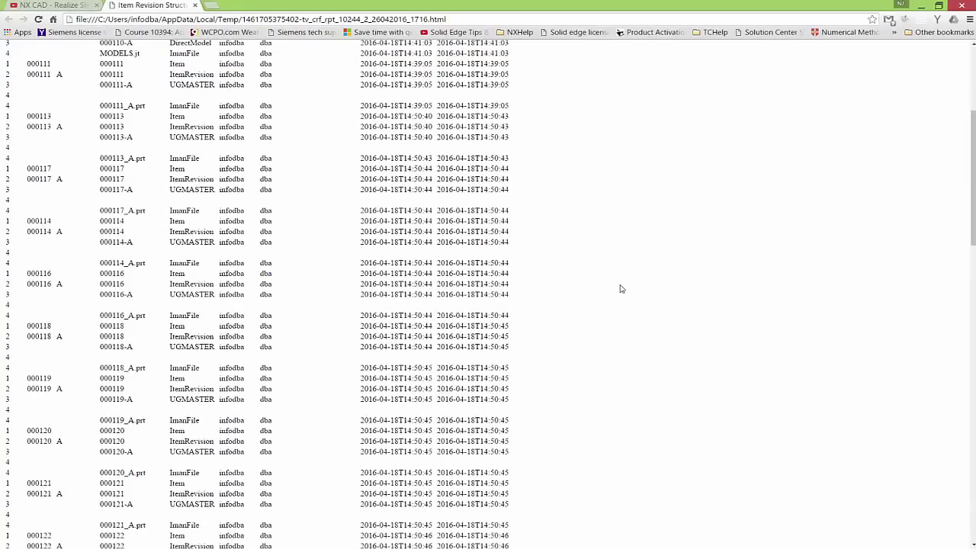
scroll(620, 291, "up", 10)
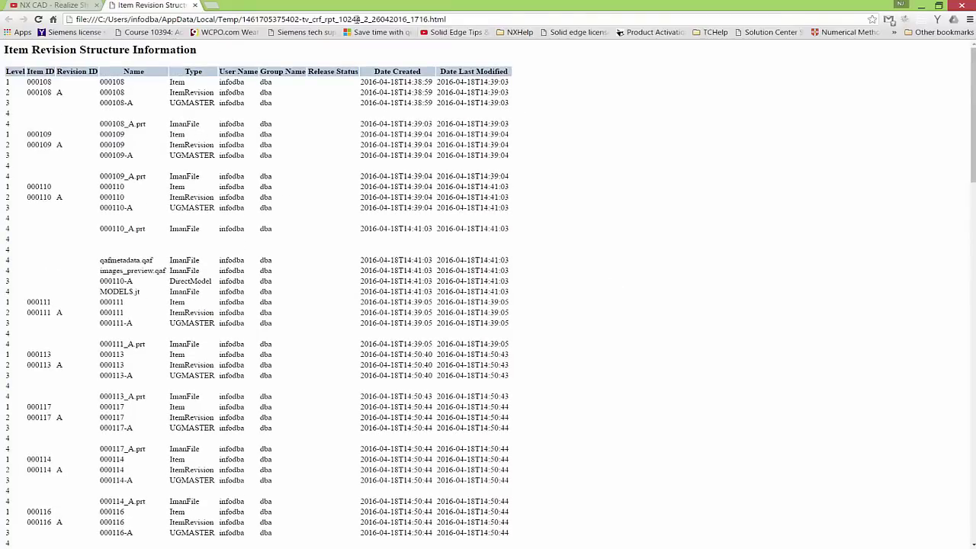
left_click_drag(449, 19, 356, 19)
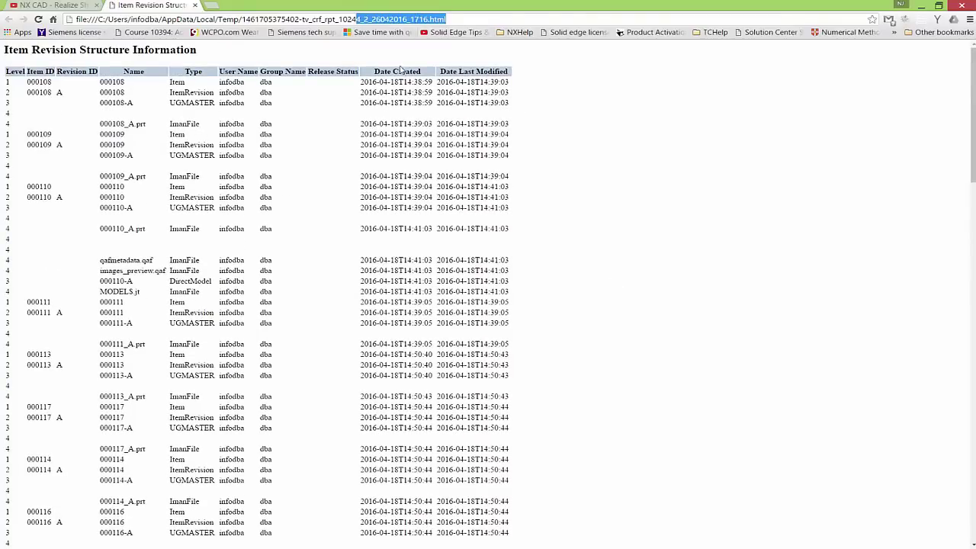
left_click(550, 188)
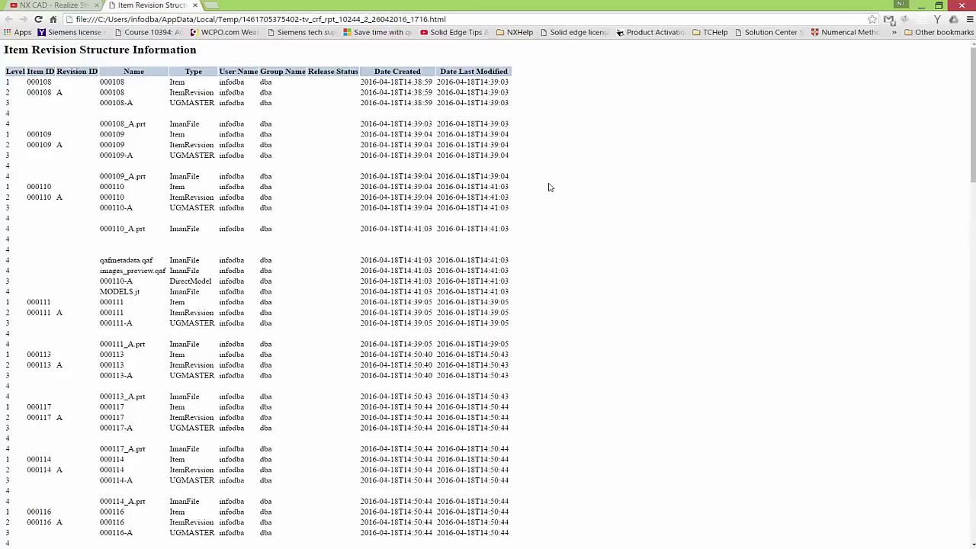
Look further down the generated report, then return to Teamcenter and close the Report Generation Wizard
scroll(551, 190, "down", 8)
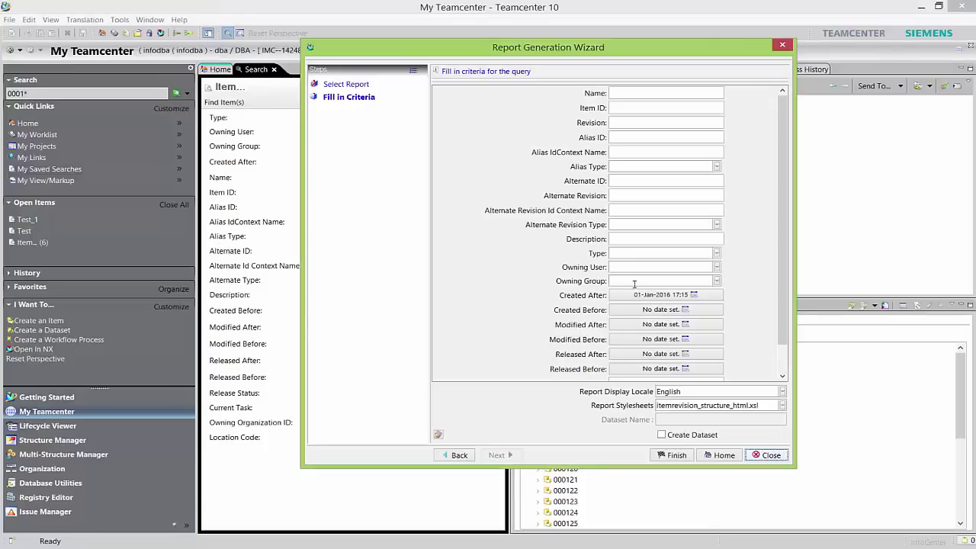
left_click(921, 6)
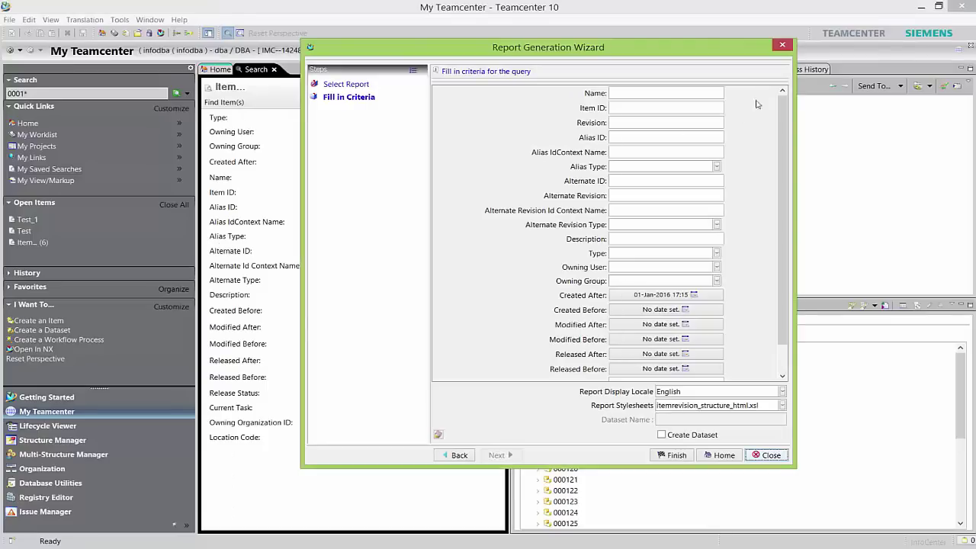
left_click(782, 48)
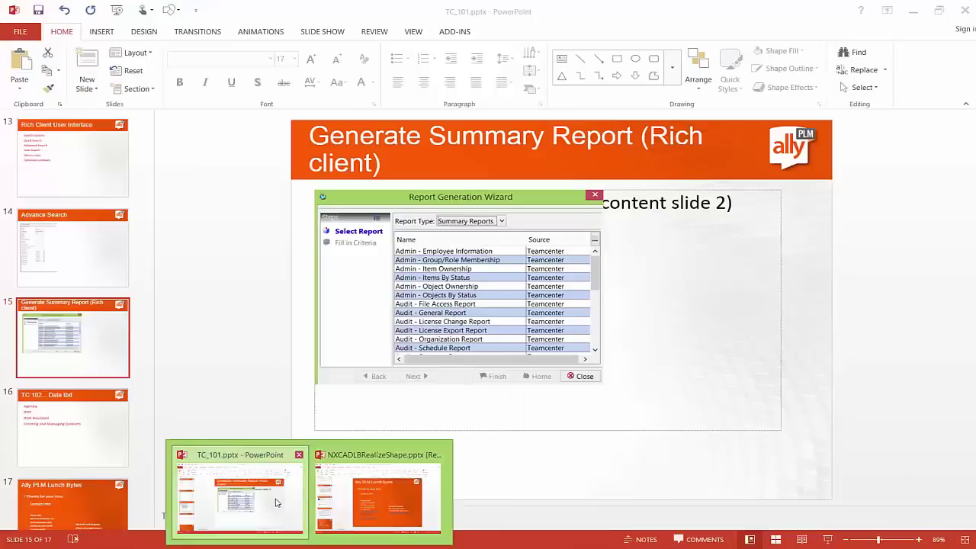
Switch to the TC_101.pptx presentation in PowerPoint and review the Rich Client User Interface, Advance Search and Generate Summary Report slides
left_click(277, 503)
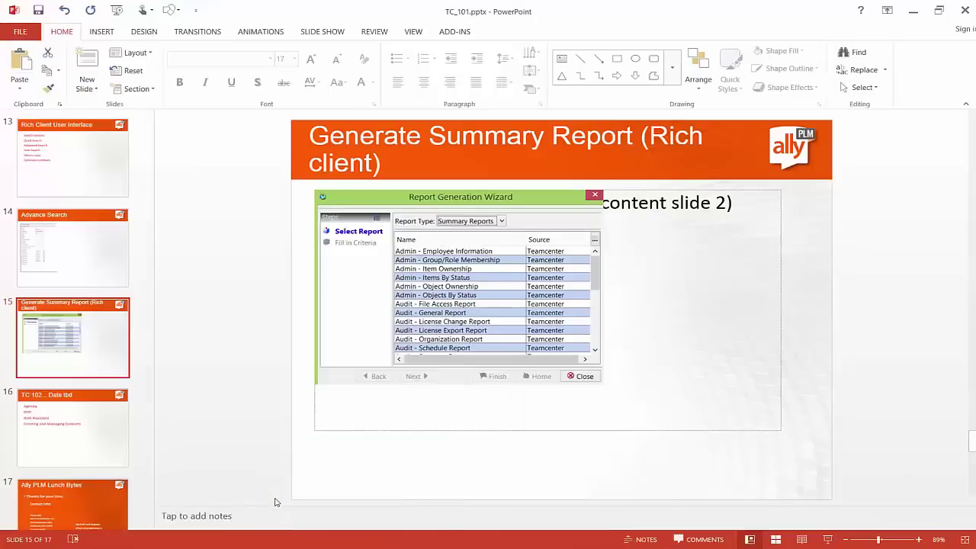
left_click(86, 186)
left_click(115, 270)
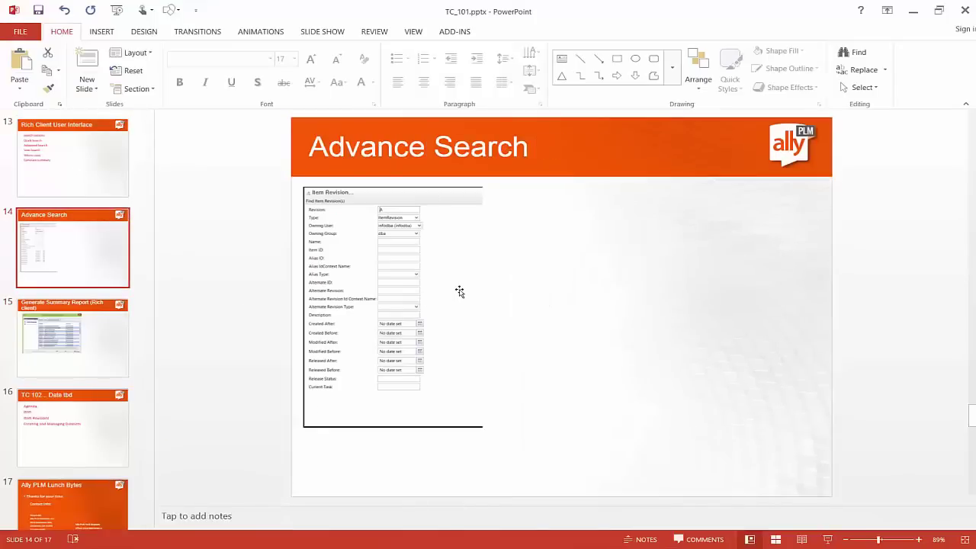
left_click(82, 357)
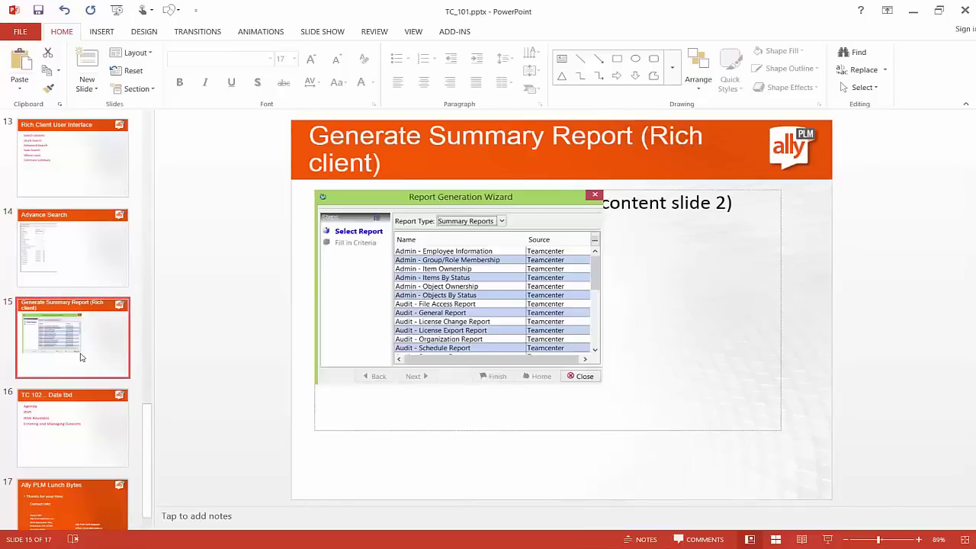